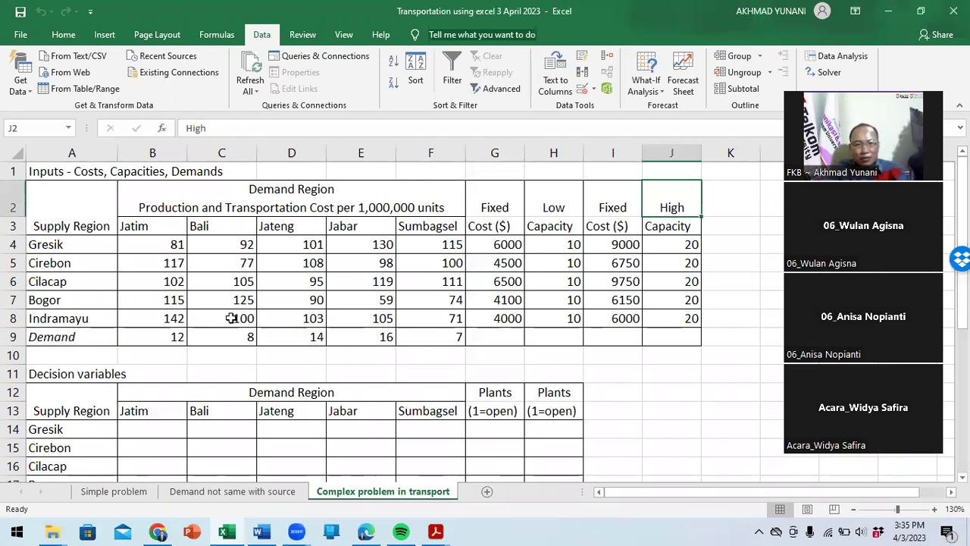
- Review the Gresik supply region and the Low and High Capacity columns in the inputs table
{"action": "left_click", "coordinate": [66, 245]}
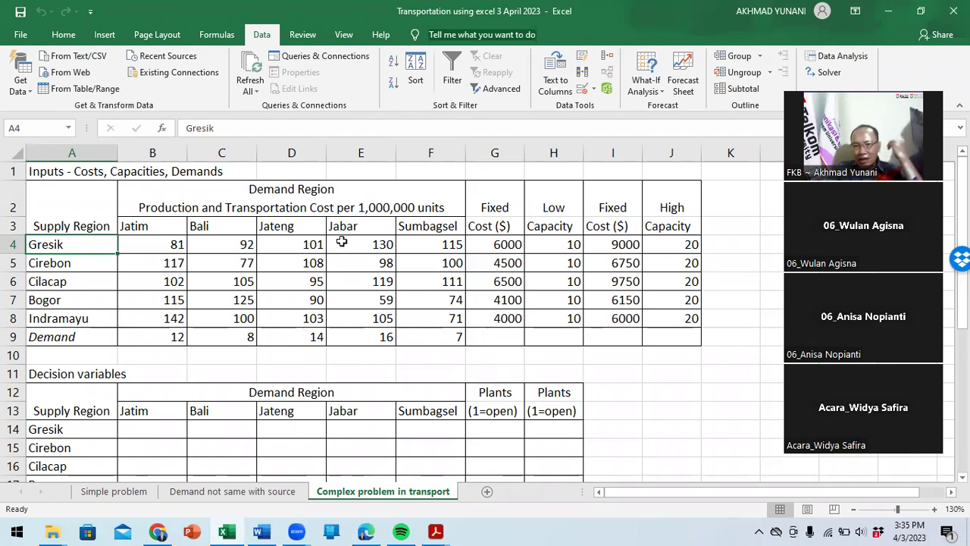
{"action": "left_click", "coordinate": [536, 215]}
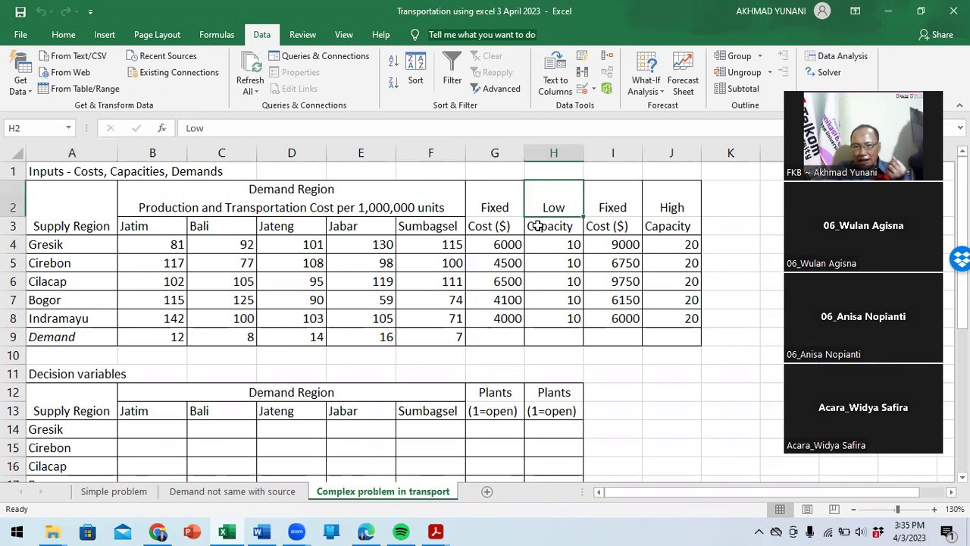
{"action": "left_click", "coordinate": [537, 222]}
{"action": "left_click_drag", "start_coordinate": [671, 201], "coordinate": [683, 226]}
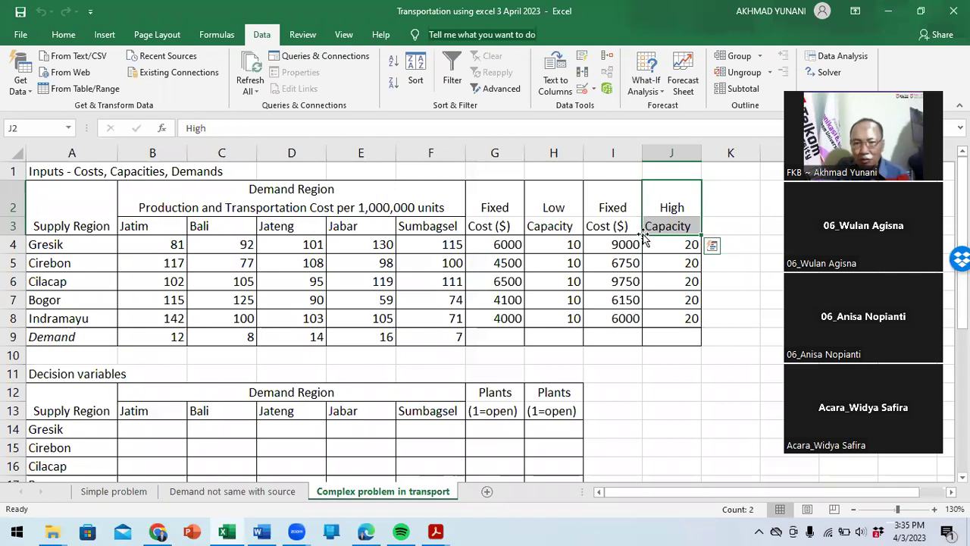
{"action": "left_click", "coordinate": [552, 245]}
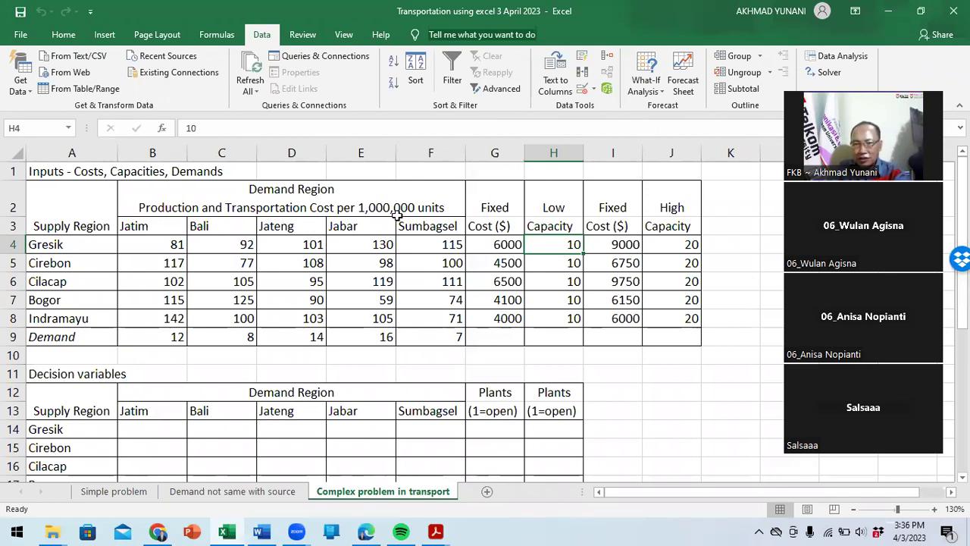
- Examine the High Capacity column and its fixed costs for the supply regions from Gresik to Indramayu
{"action": "left_click", "coordinate": [674, 208]}
{"action": "left_click_drag", "start_coordinate": [675, 208], "coordinate": [678, 226]}
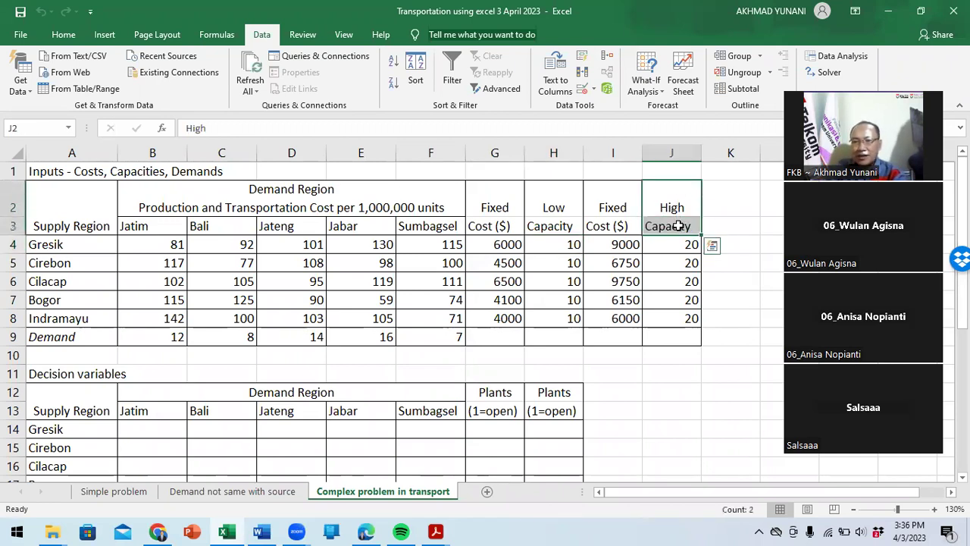
{"action": "left_click", "coordinate": [604, 245]}
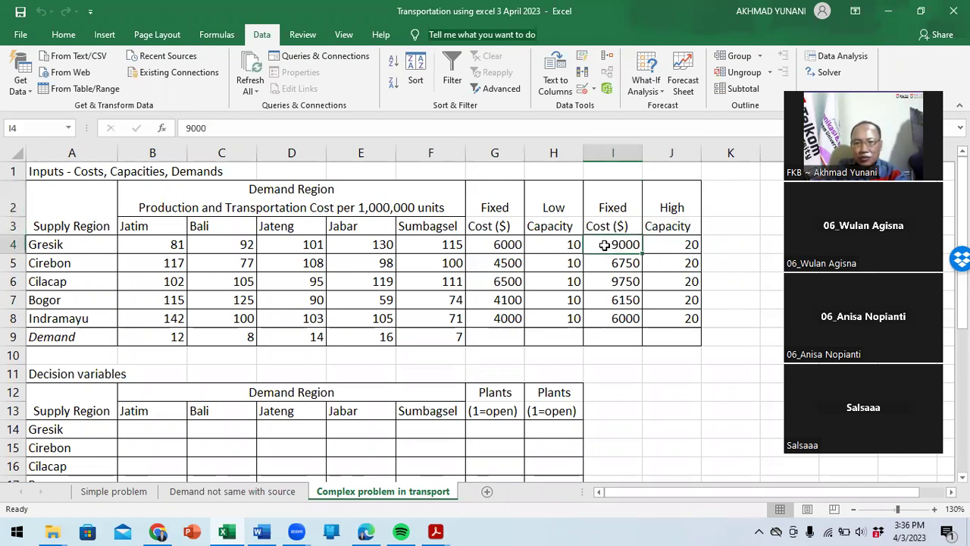
{"action": "left_click", "coordinate": [611, 263]}
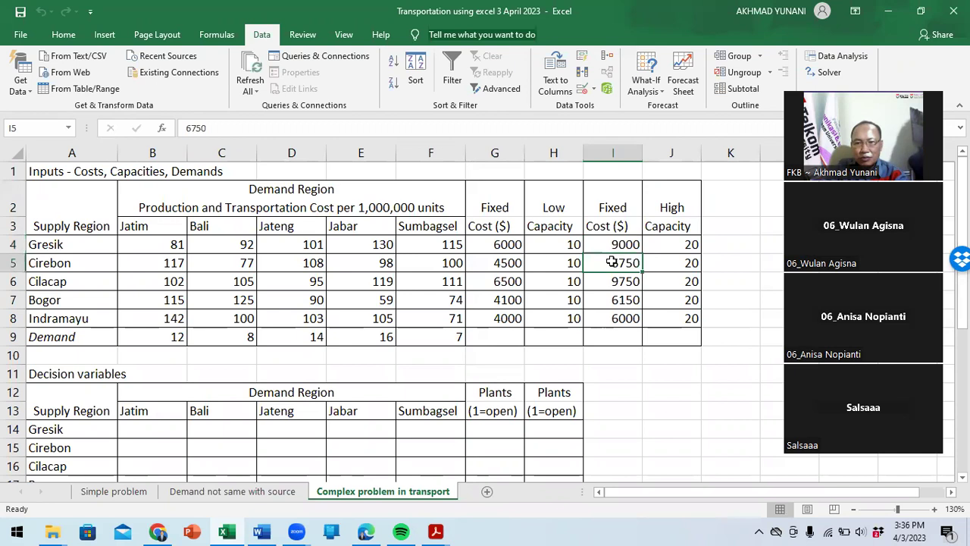
{"action": "left_click", "coordinate": [622, 322]}
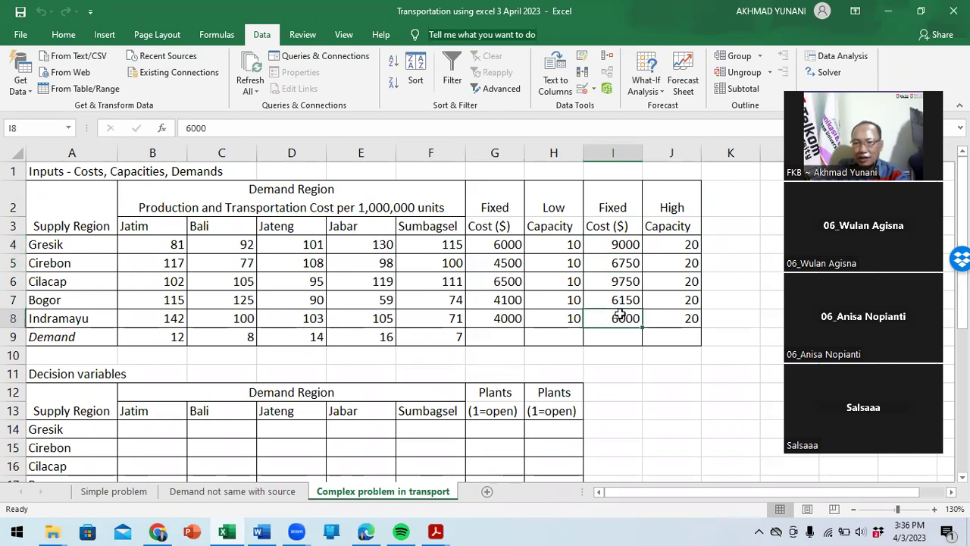
{"action": "left_click", "coordinate": [675, 243]}
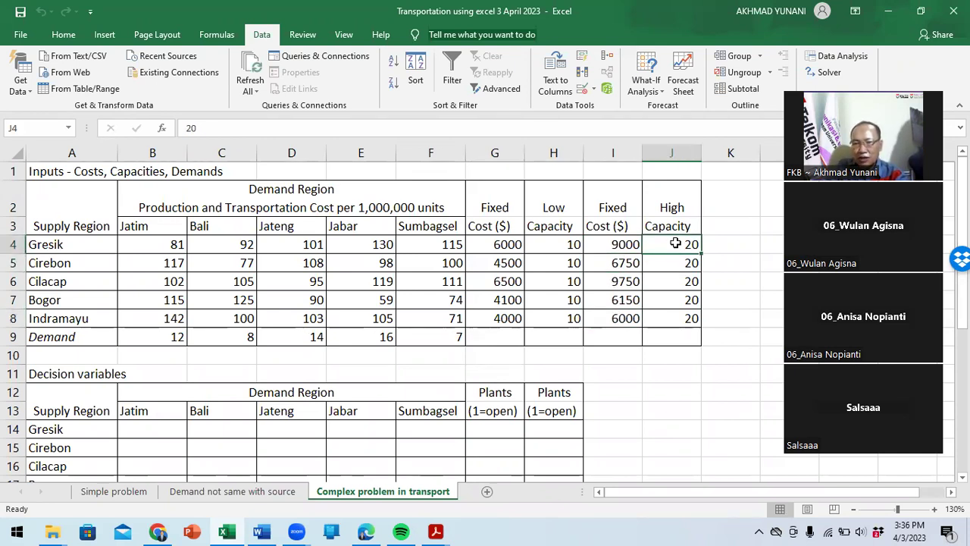
{"action": "left_click", "coordinate": [401, 209]}
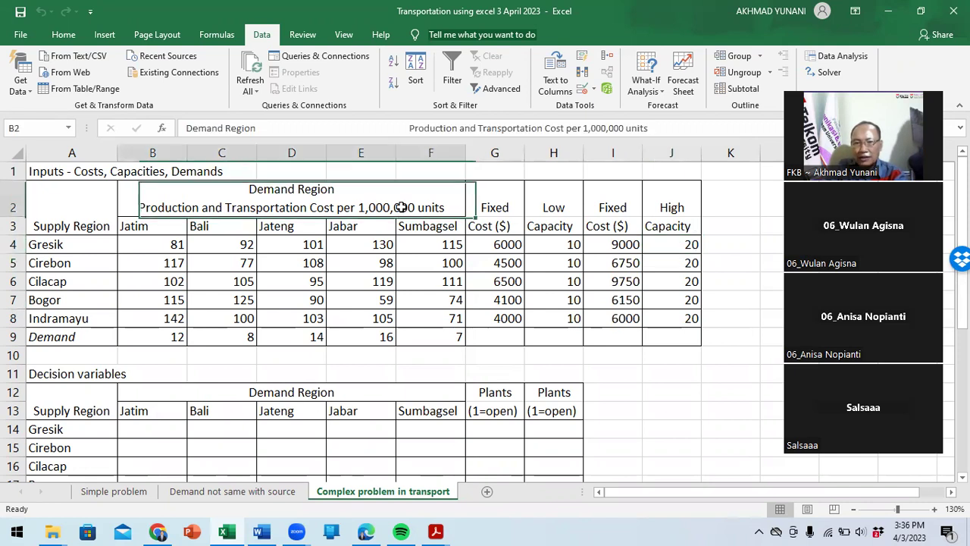
{"action": "left_click", "coordinate": [670, 279]}
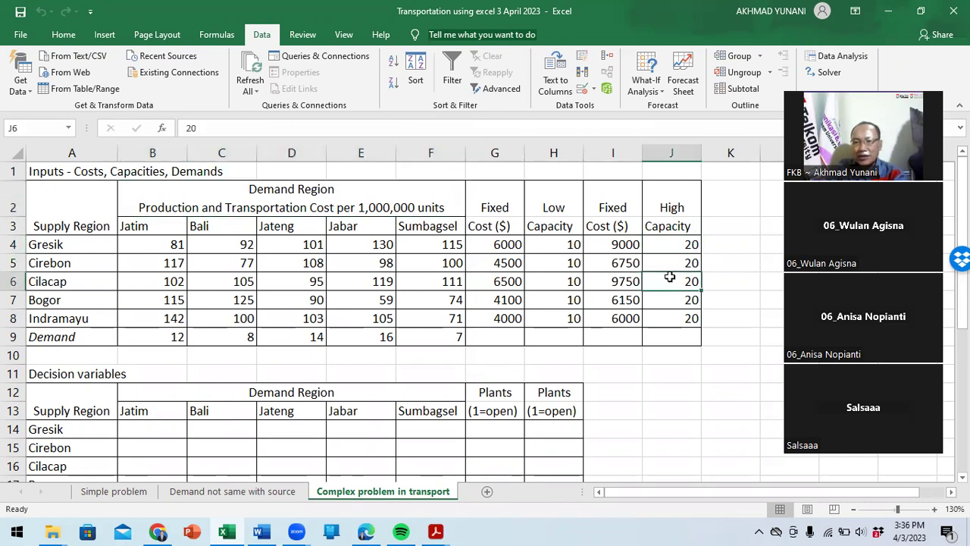
{"action": "left_click", "coordinate": [675, 318]}
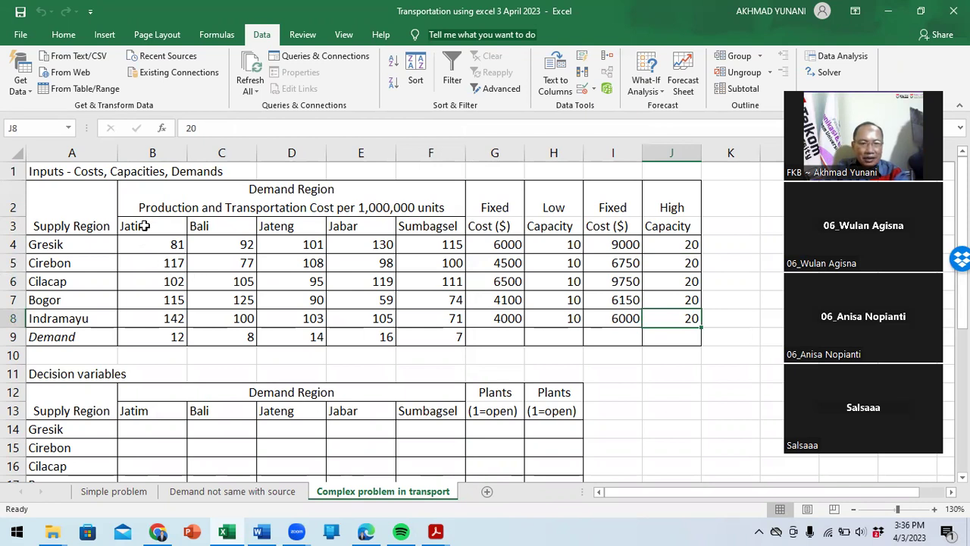
- Check the demand of each region from Jatim to Sumbagsel in the Demand row
{"action": "left_click", "coordinate": [168, 336]}
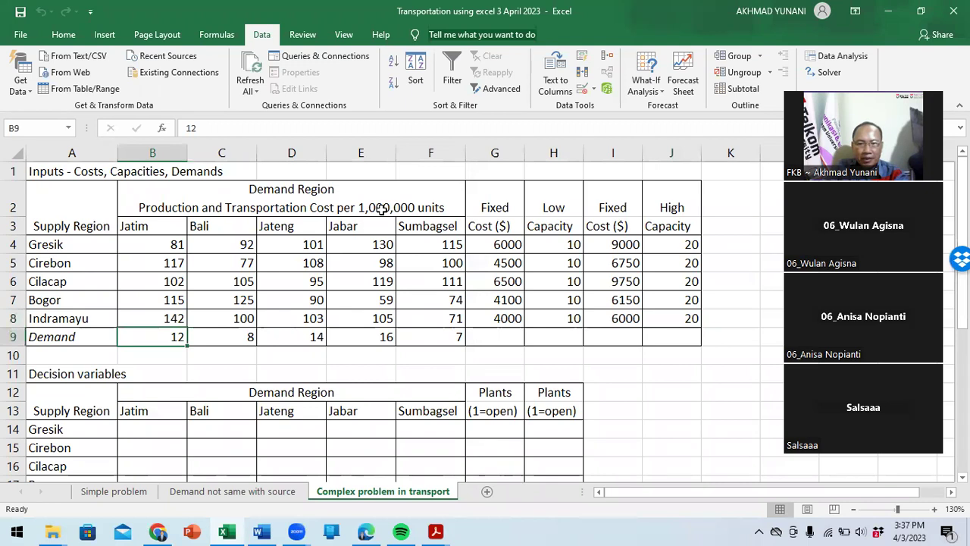
{"action": "left_click", "coordinate": [240, 336]}
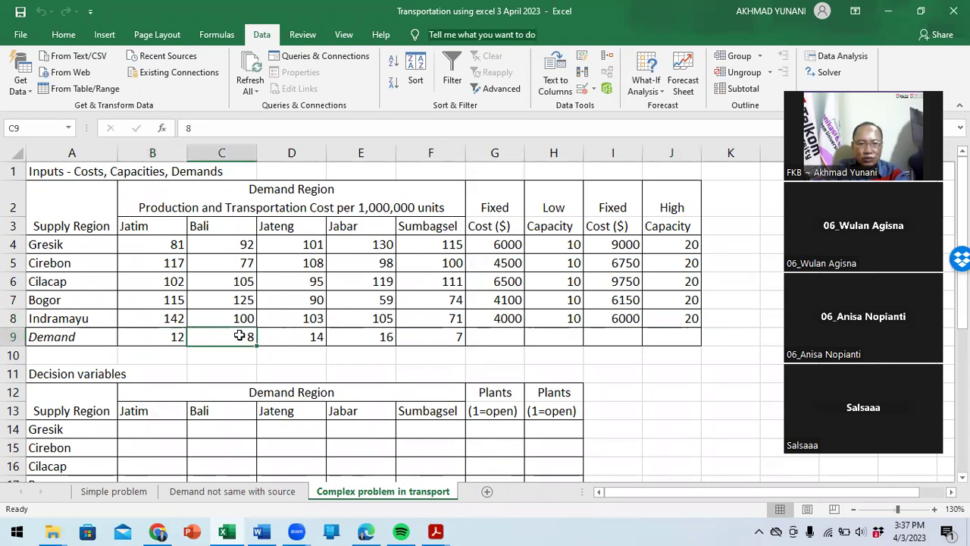
{"action": "left_click", "coordinate": [311, 335]}
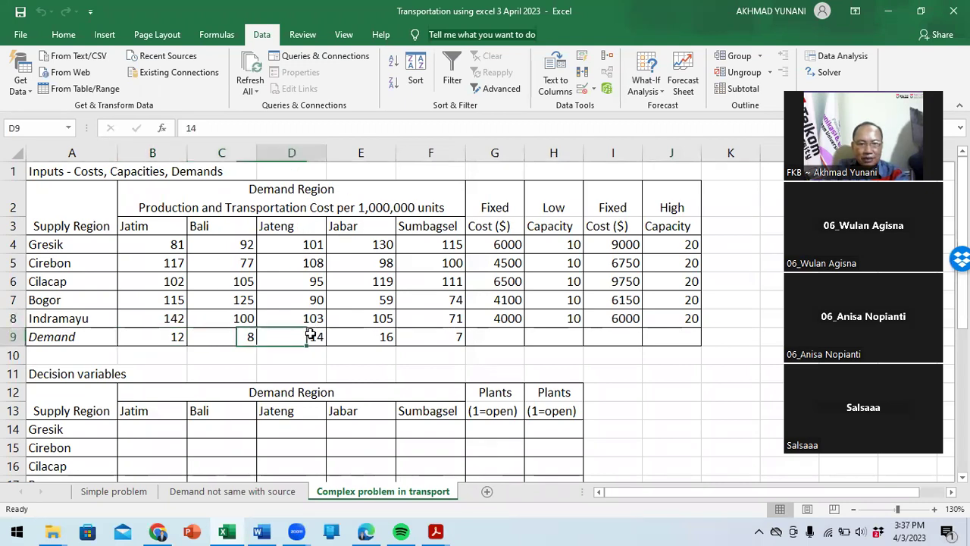
{"action": "left_click", "coordinate": [368, 332]}
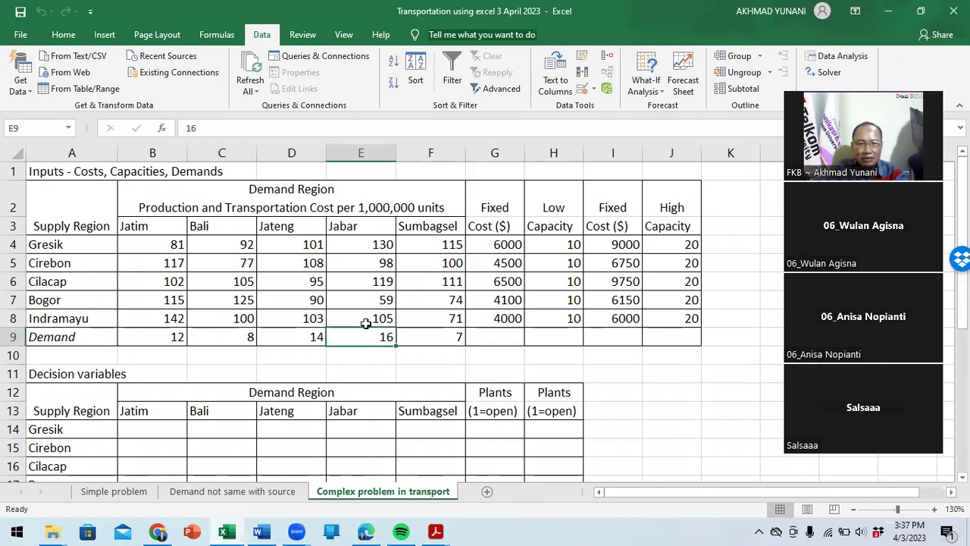
{"action": "left_click", "coordinate": [450, 334]}
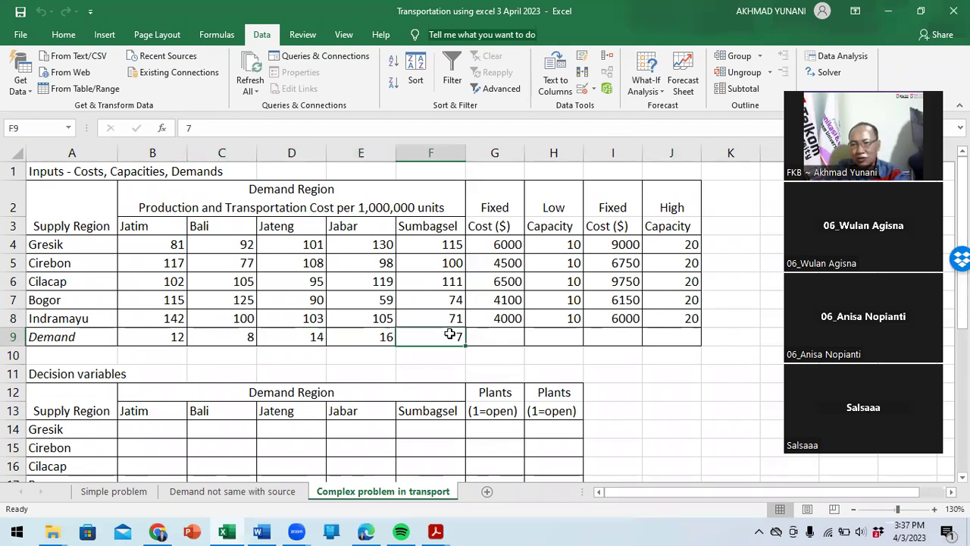
- Examine how supply regions relate to demand regions in the production and transportation cost matrix B4:F8, starting with Gresik and Jatim
{"action": "left_click", "coordinate": [14, 244]}
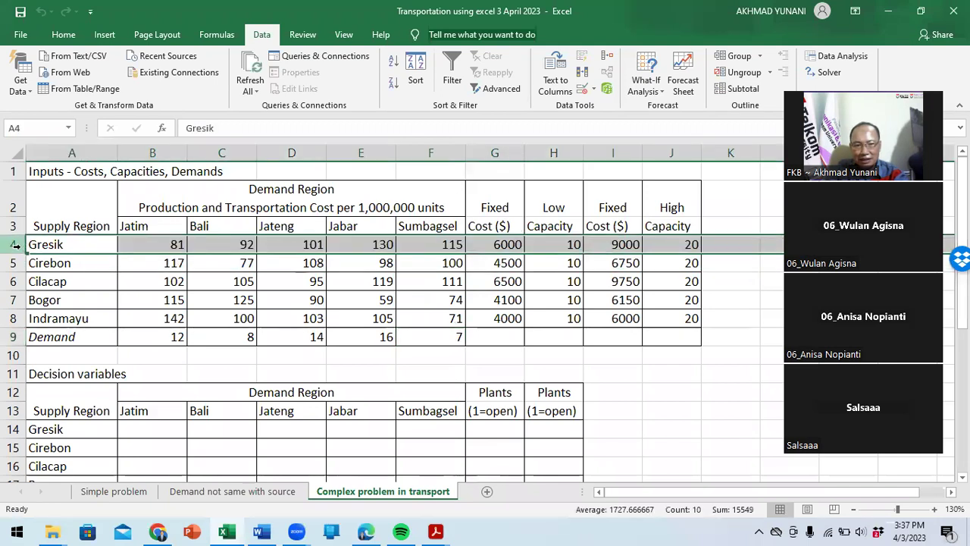
{"action": "left_click", "coordinate": [152, 154]}
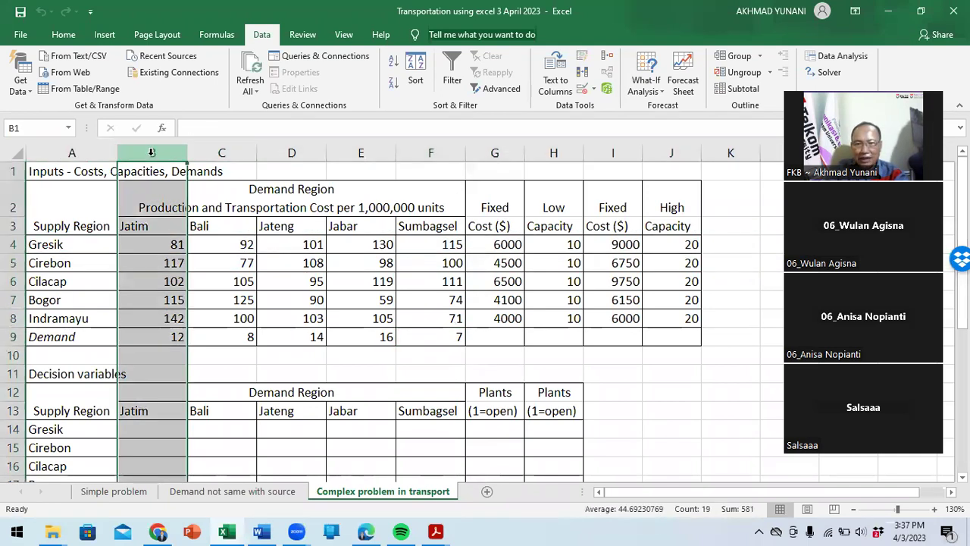
{"action": "left_click", "coordinate": [268, 342]}
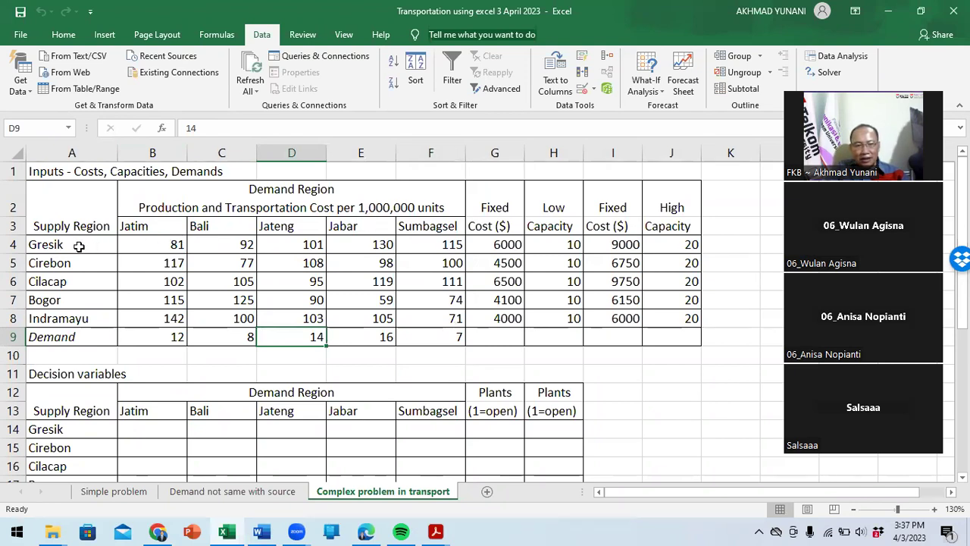
{"action": "left_click", "coordinate": [210, 189]}
{"action": "left_click", "coordinate": [52, 241]}
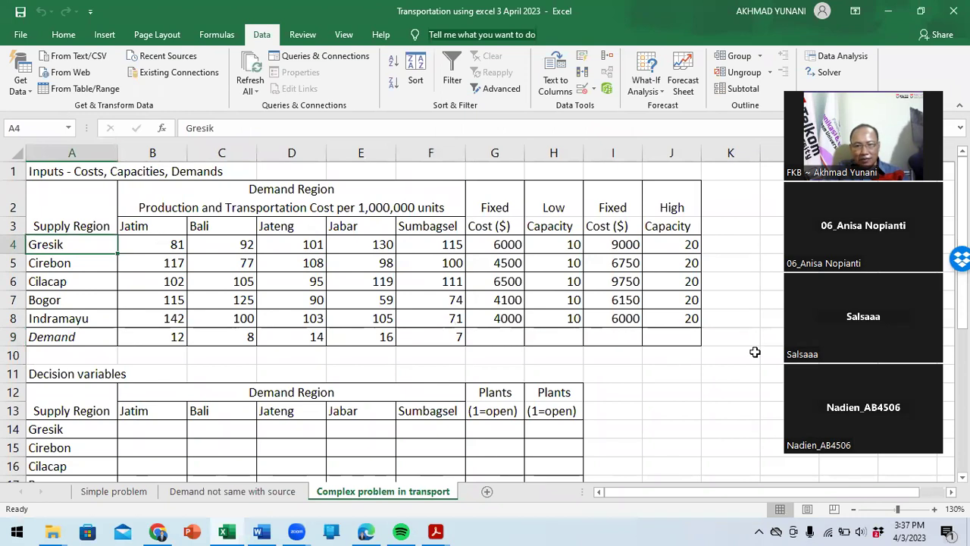
{"action": "left_click", "coordinate": [164, 245]}
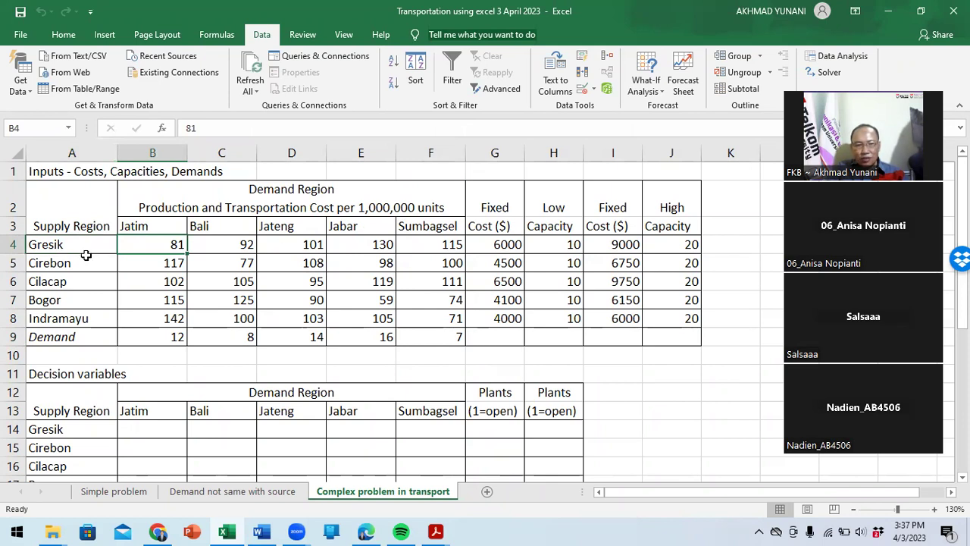
{"action": "left_click", "coordinate": [152, 269]}
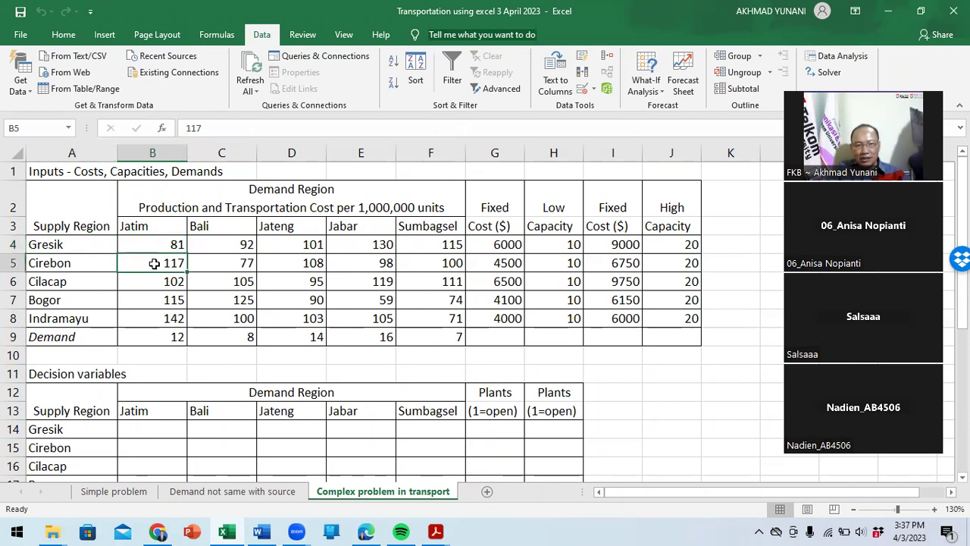
{"action": "mouse_move", "coordinate": [149, 241]}
{"action": "left_mouse_down"}
{"action": "mouse_move", "coordinate": [232, 258]}
{"action": "mouse_move", "coordinate": [372, 258]}
{"action": "mouse_move", "coordinate": [424, 281]}
{"action": "mouse_move", "coordinate": [431, 318]}
{"action": "left_mouse_up"}
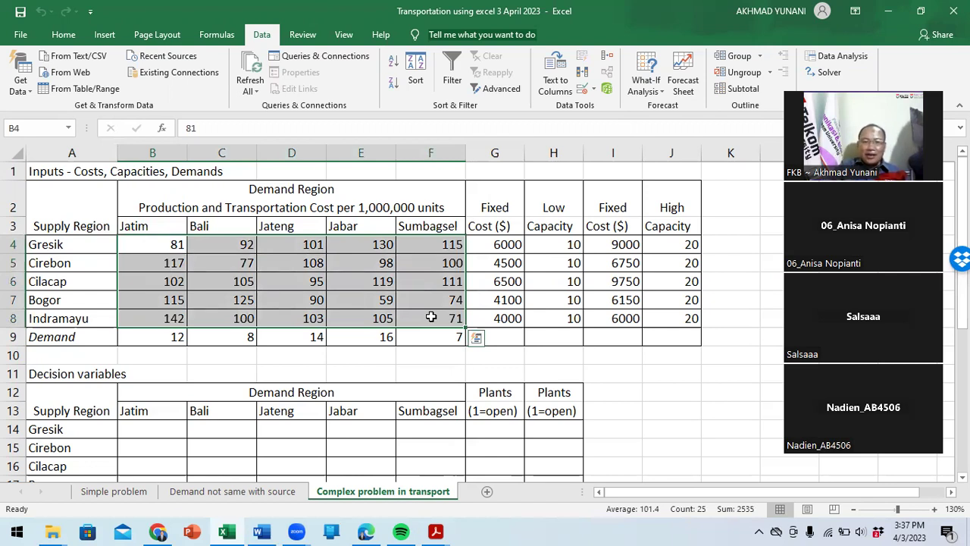
{"action": "left_click", "coordinate": [355, 379]}
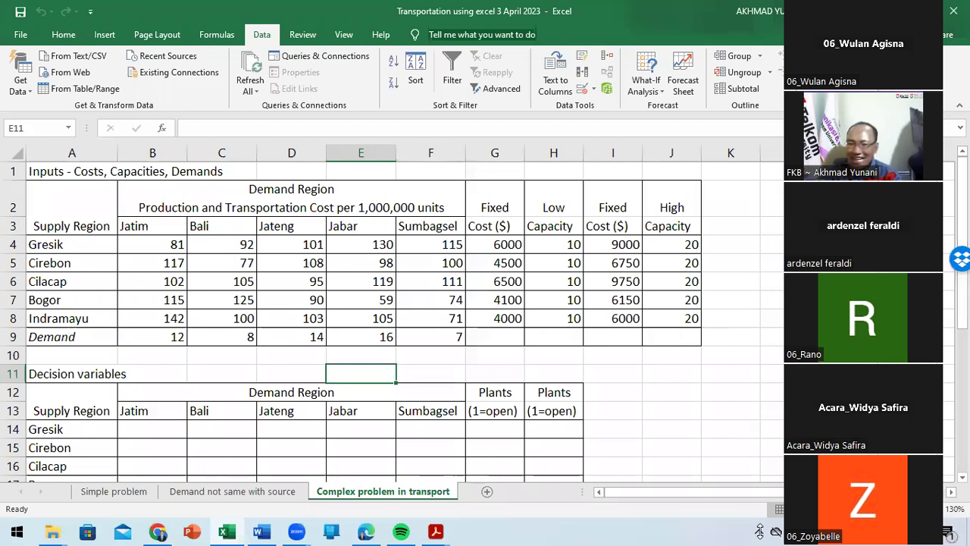
- Compare the production and transportation costs in B4:F8 with the plants' fixed costs in G4:G8 and Gresik's high capacity
{"action": "left_click_drag", "start_coordinate": [160, 247], "coordinate": [436, 314]}
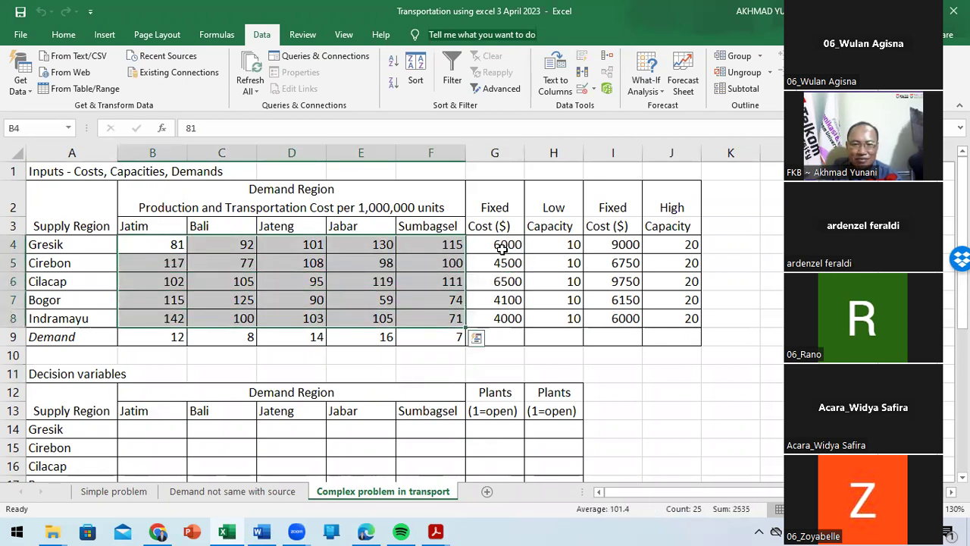
{"action": "left_click", "coordinate": [504, 246]}
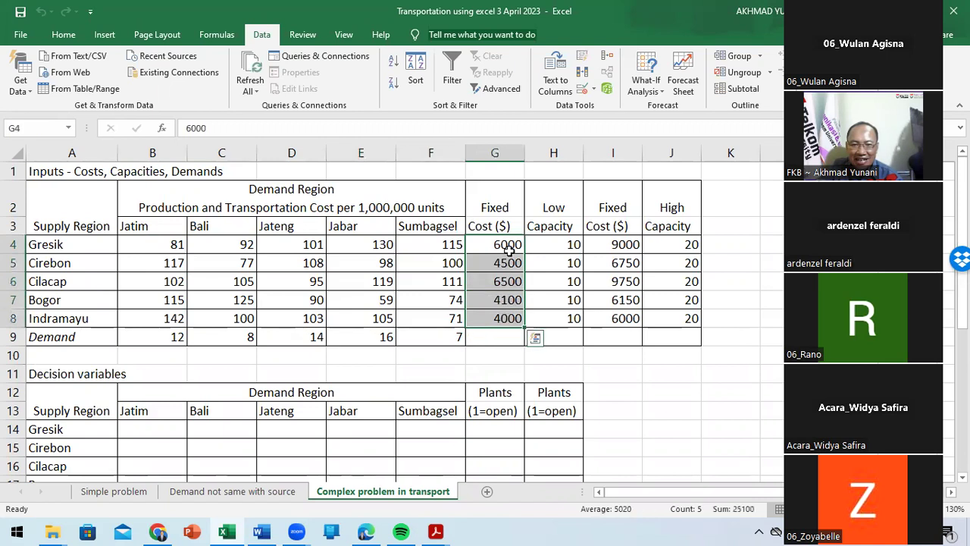
{"action": "left_click", "coordinate": [506, 244]}
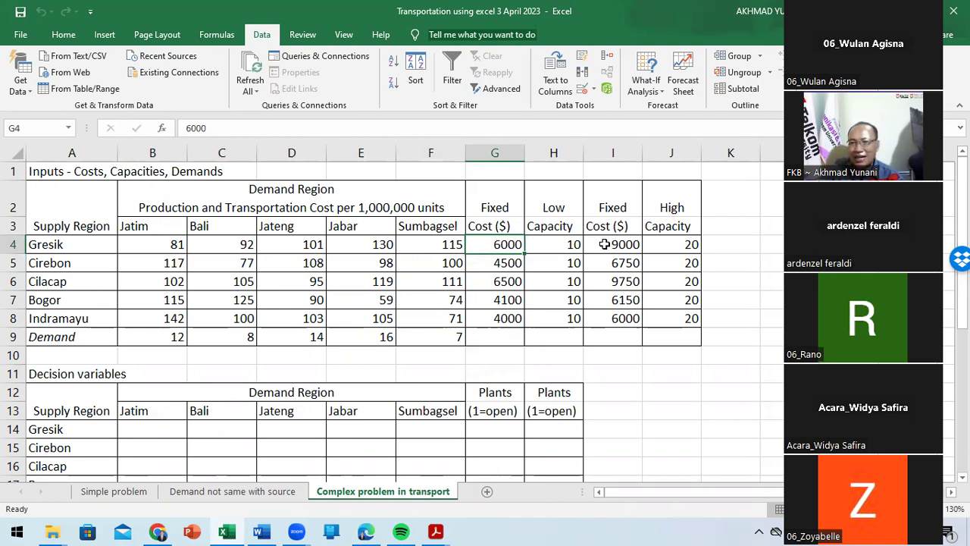
{"action": "left_click_drag", "start_coordinate": [158, 243], "coordinate": [395, 318]}
{"action": "left_click", "coordinate": [371, 295]}
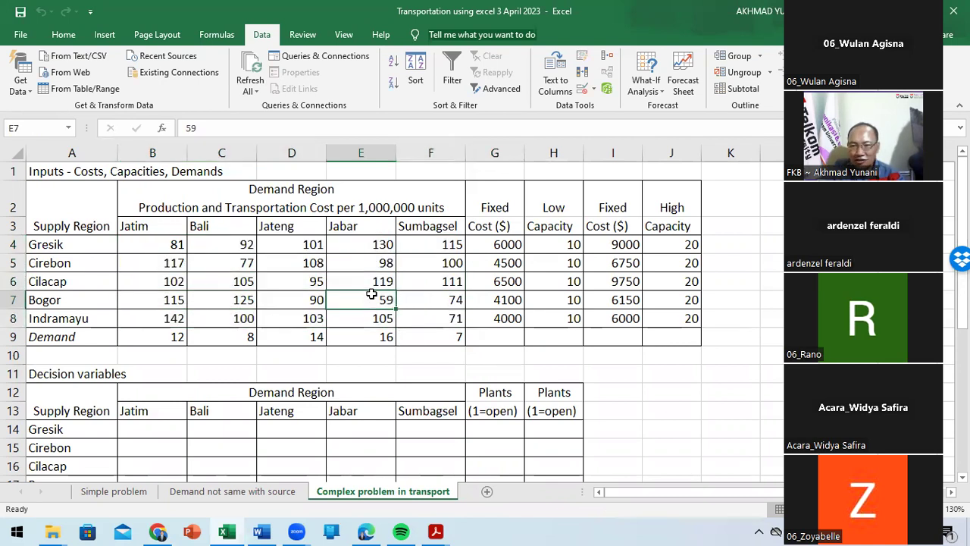
{"action": "left_click_drag", "start_coordinate": [173, 245], "coordinate": [436, 318]}
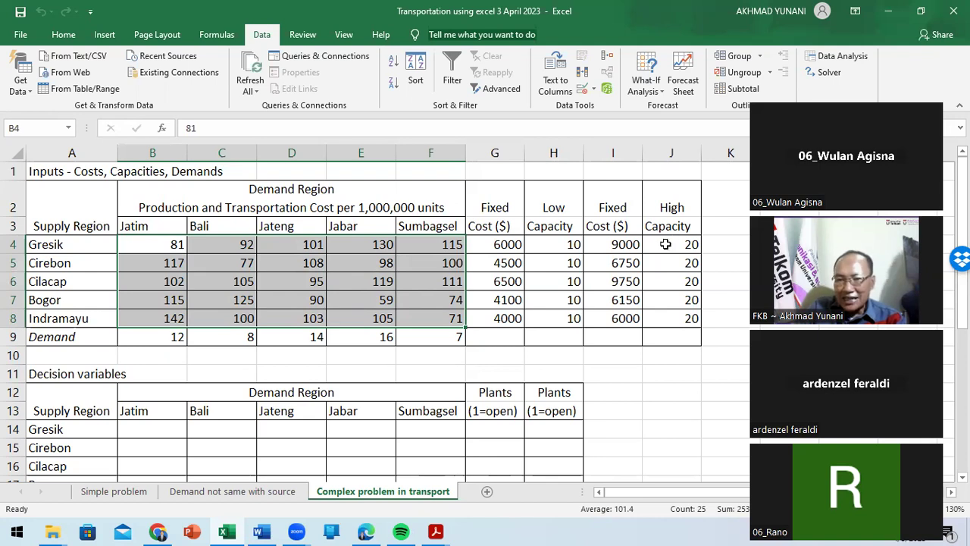
{"action": "left_click", "coordinate": [665, 244]}
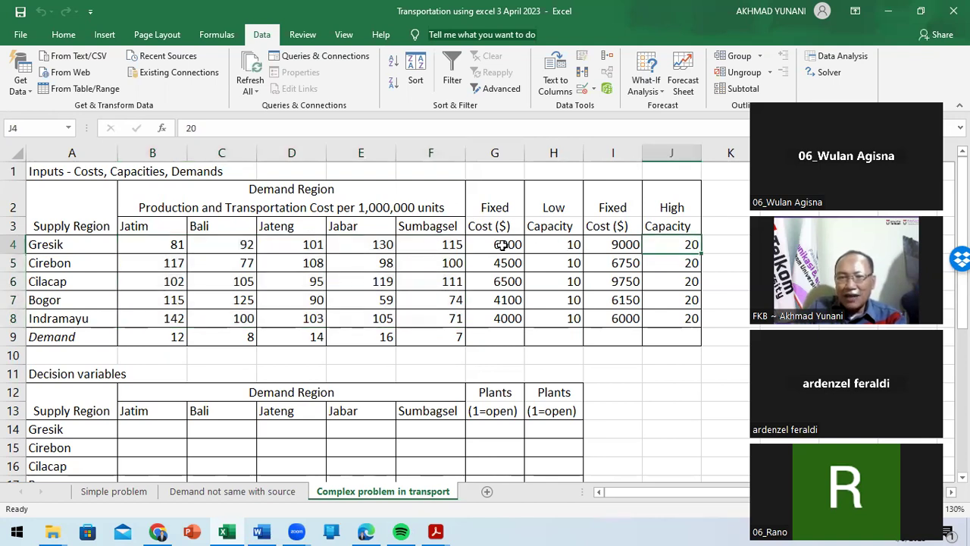
{"action": "left_click", "coordinate": [164, 245]}
{"action": "left_click_drag", "start_coordinate": [165, 244], "coordinate": [449, 318]}
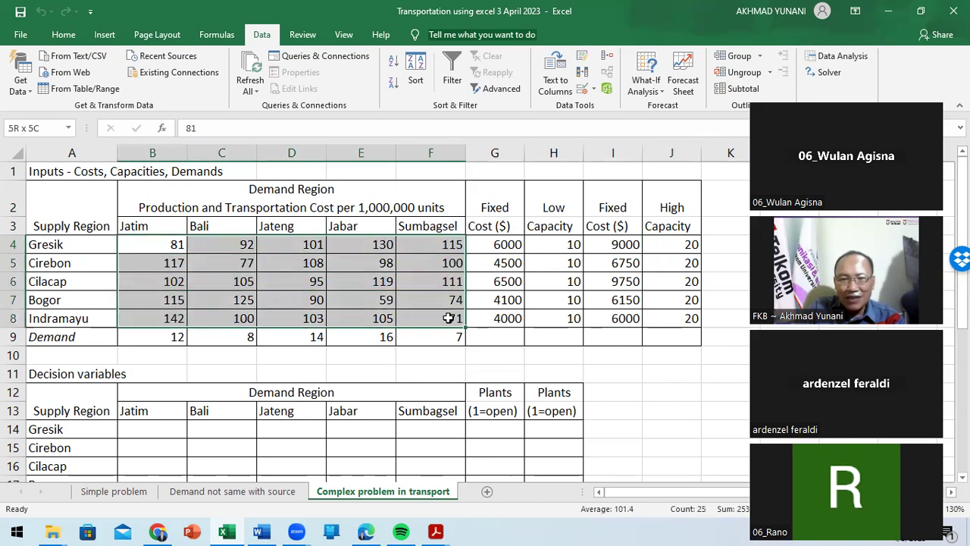
{"action": "left_click_drag", "start_coordinate": [512, 244], "coordinate": [513, 320]}
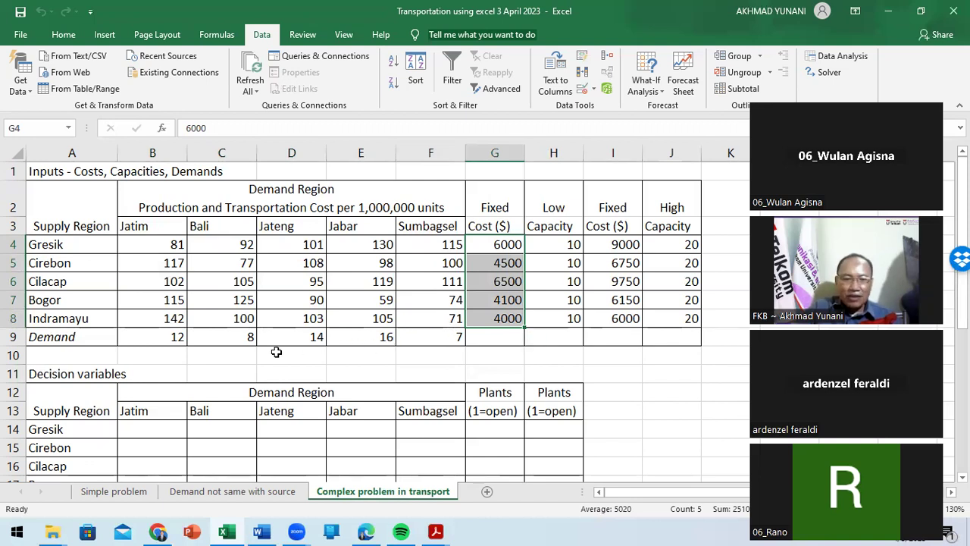
- Select the empty shipment cells of the Decision variables table, from Gresik–Jatim to Indramayu–Sumbagsel, to review them against the inputs
{"action": "scroll", "coordinate": [277, 351], "scroll_direction": "down", "scroll_amount": 1}
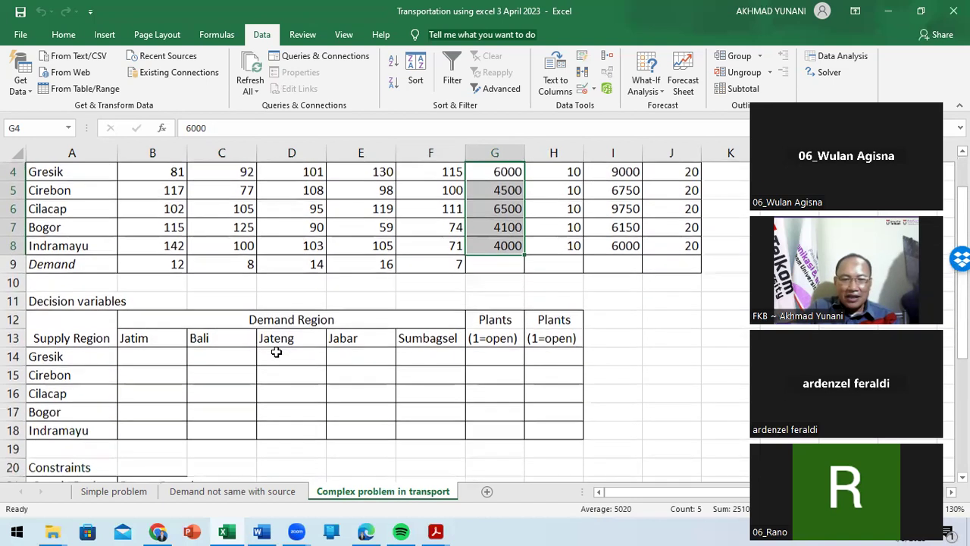
{"action": "left_click", "coordinate": [132, 357]}
{"action": "left_click_drag", "start_coordinate": [132, 356], "coordinate": [419, 421]}
{"action": "scroll", "coordinate": [314, 385], "scroll_direction": "up", "scroll_amount": 1}
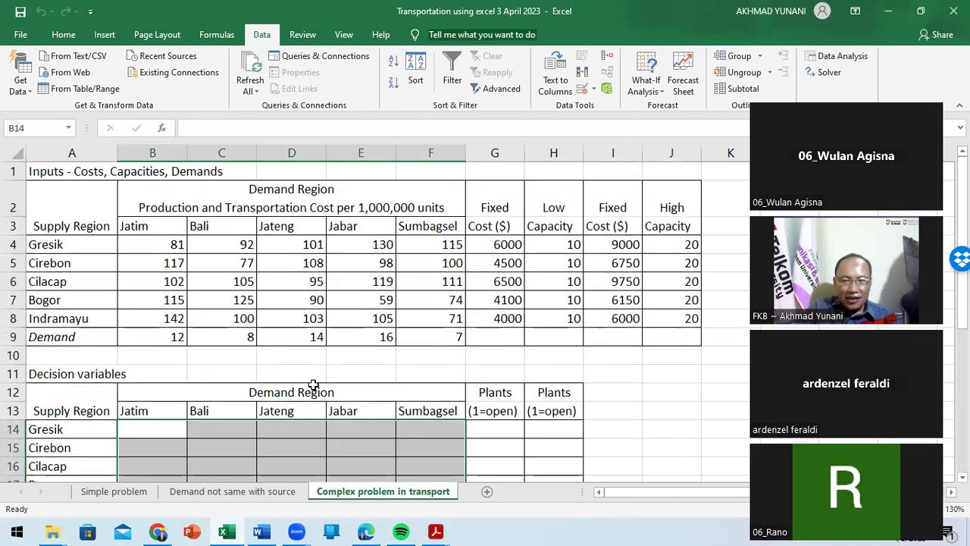
- Review the plant-opening decision cells G14:G18 and H14:H18 and the Plants header in G12 against the capacity inputs
{"action": "scroll", "coordinate": [314, 385], "scroll_direction": "down", "scroll_amount": 1}
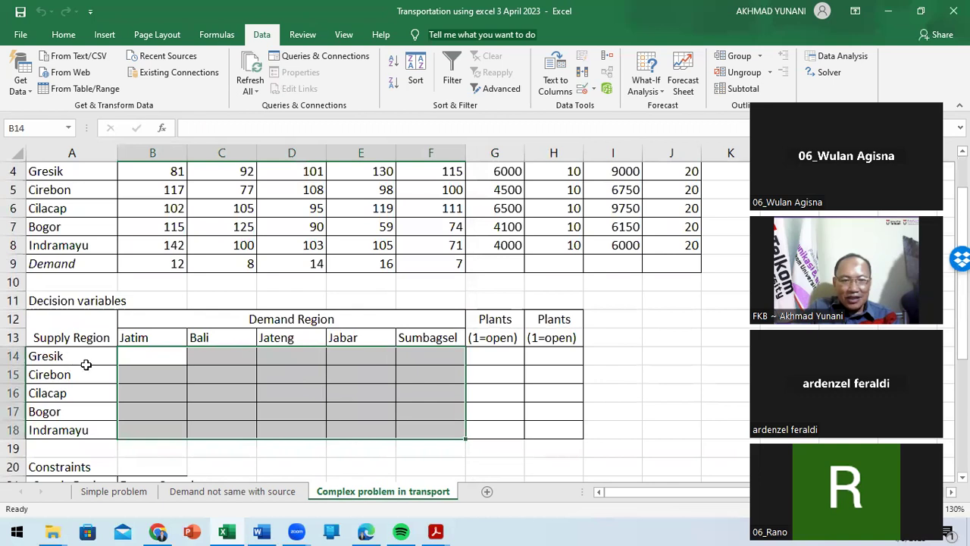
{"action": "left_click", "coordinate": [490, 353]}
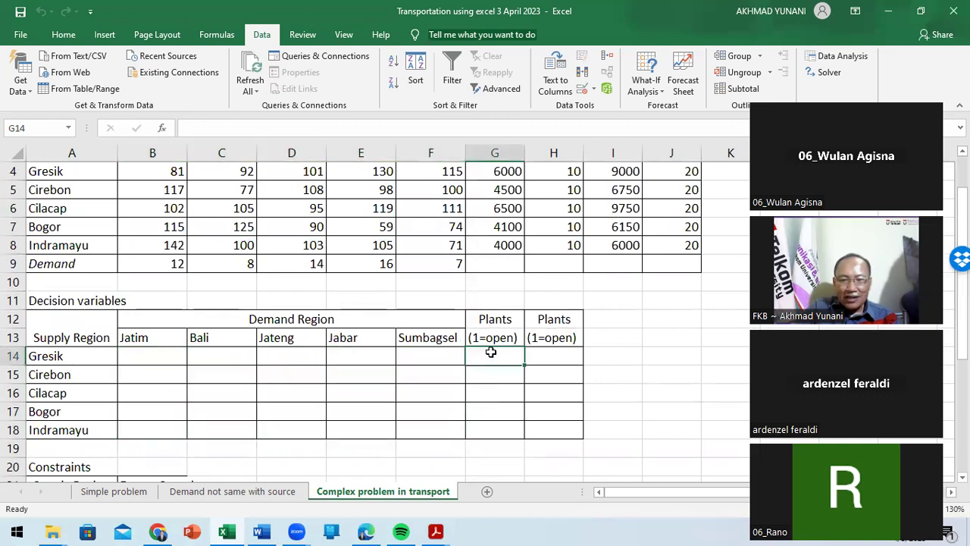
{"action": "left_click_drag", "start_coordinate": [491, 351], "coordinate": [487, 428]}
{"action": "left_click_drag", "start_coordinate": [551, 353], "coordinate": [535, 426]}
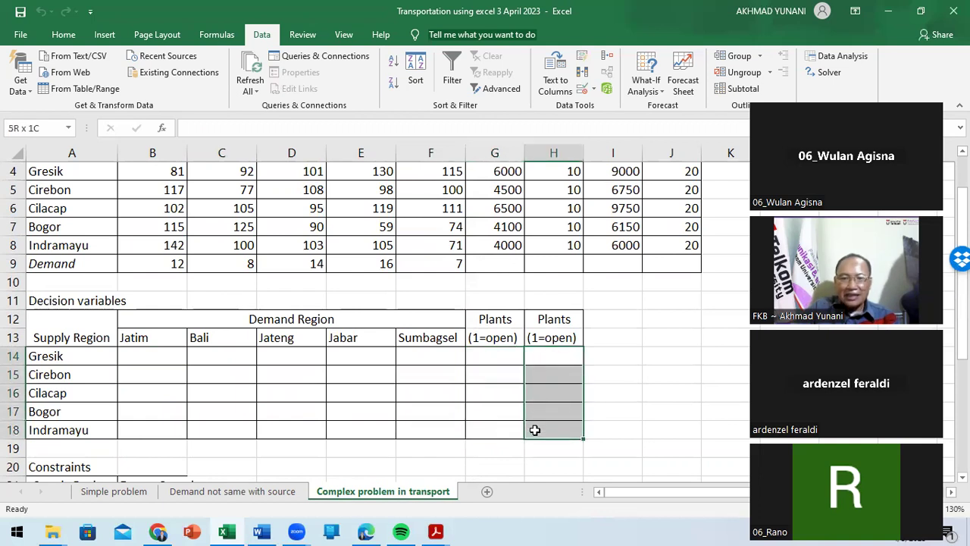
{"action": "left_click", "coordinate": [497, 312]}
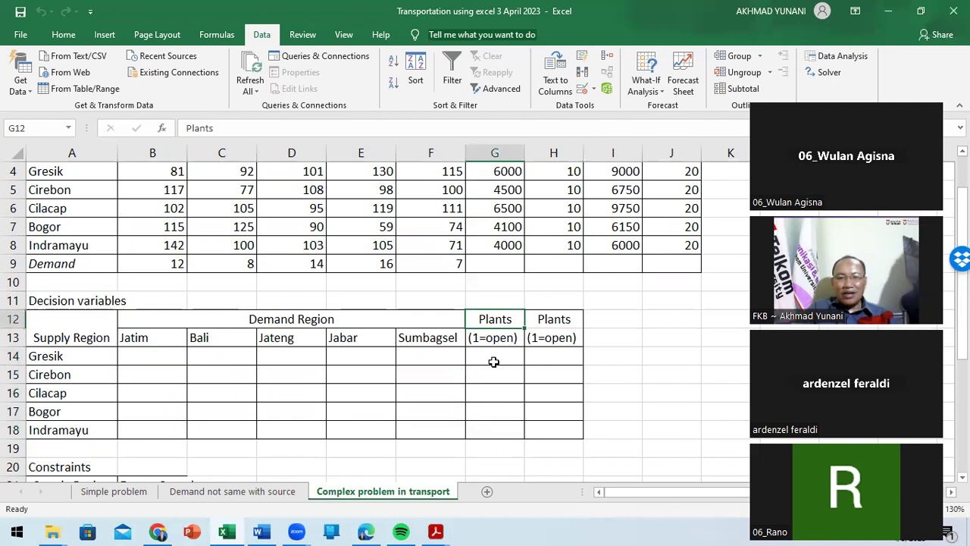
{"action": "scroll", "coordinate": [493, 361], "scroll_direction": "up", "scroll_amount": 1}
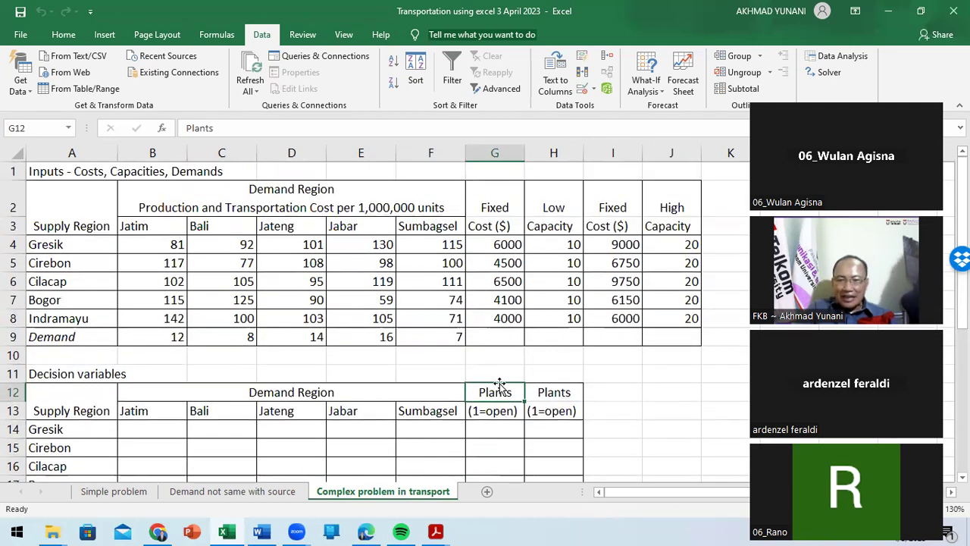
- Select the shipment cells from Gresik–Jatim onward, followed by the plant-opening cells G14:H18, to distinguish the two groups of decision variables
{"action": "left_click", "coordinate": [230, 128]}
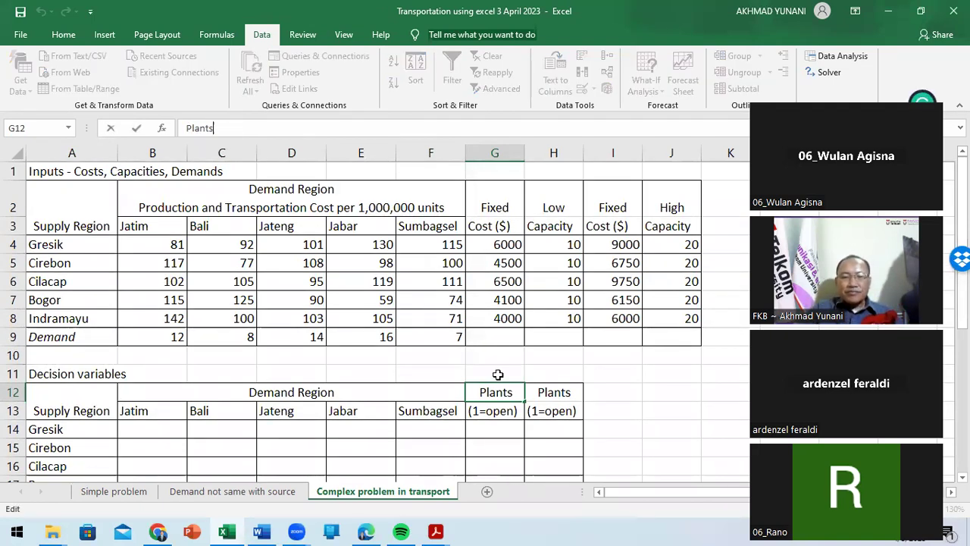
{"action": "left_click", "coordinate": [150, 429]}
{"action": "left_click_drag", "start_coordinate": [150, 430], "coordinate": [417, 453]}
{"action": "left_click_drag", "start_coordinate": [480, 377], "coordinate": [551, 447]}
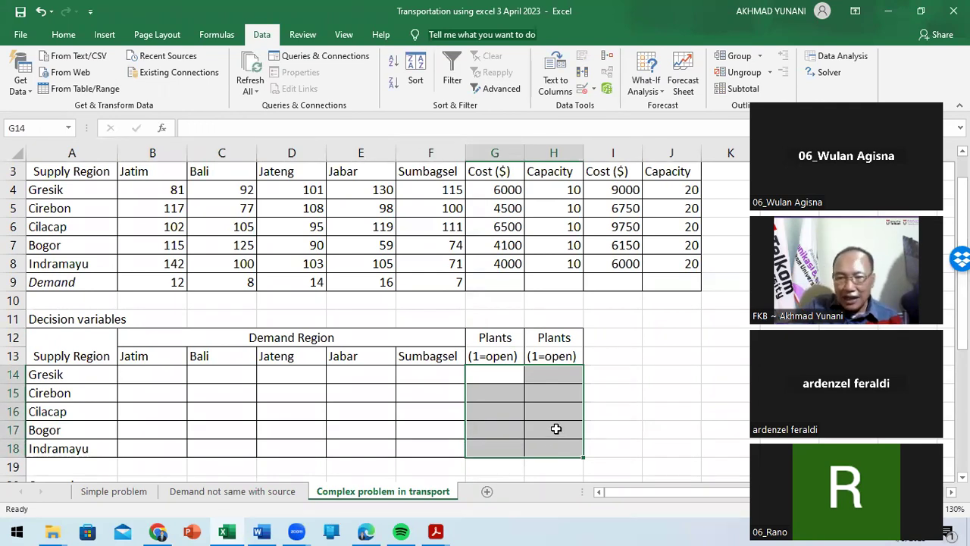
- Rename the first plant column's header in G12 as Low Plants
{"action": "left_click", "coordinate": [494, 337]}
{"action": "left_click", "coordinate": [186, 128]}
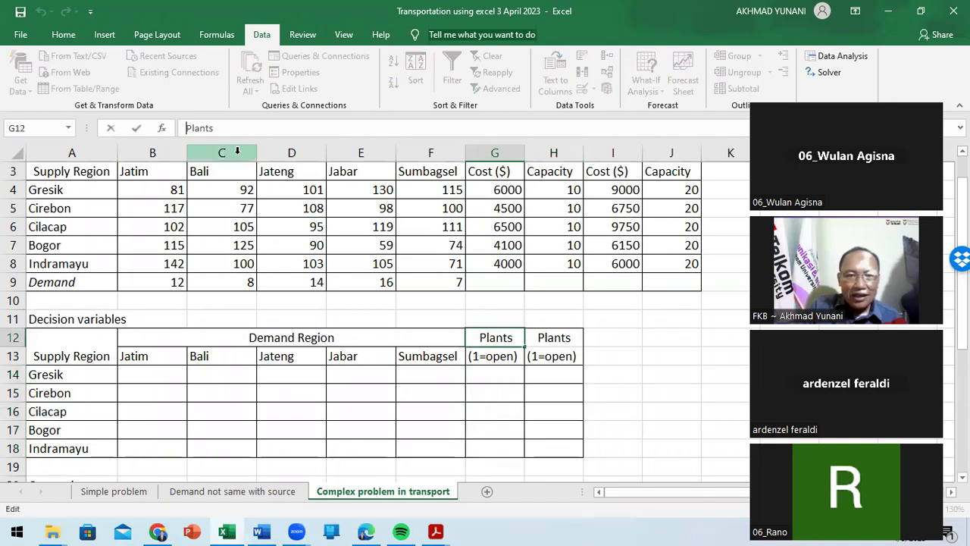
{"action": "type", "text": "Low"}
{"action": "key", "text": "Return"}
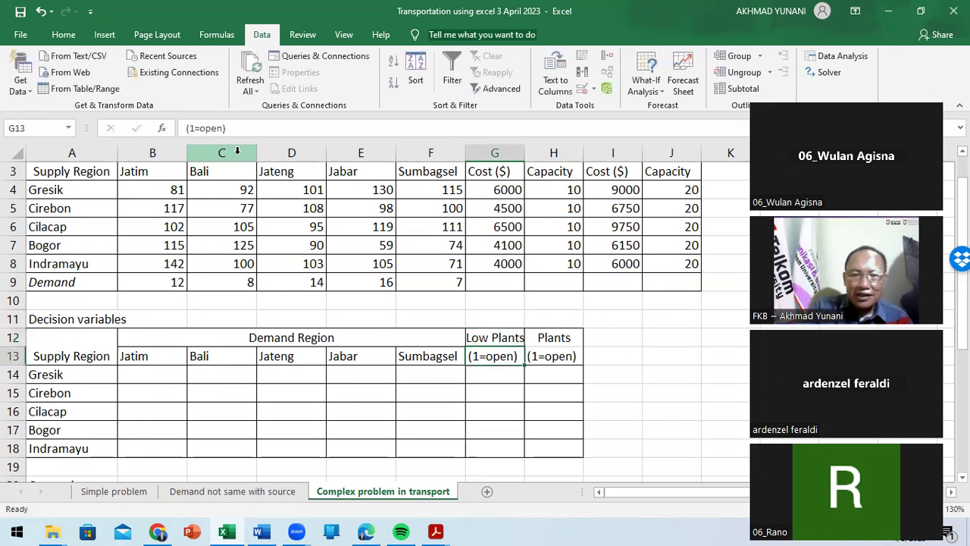
- Rename the second plant header in H12 as High Plants and widen columns G and H to fit their headers
{"action": "left_click", "coordinate": [565, 341]}
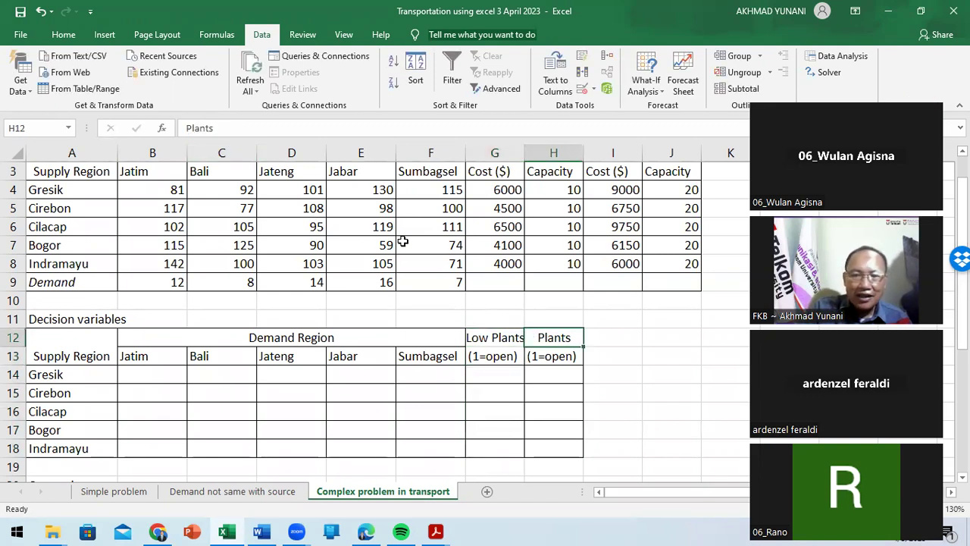
{"action": "left_click", "coordinate": [186, 127]}
{"action": "type", "text": "High"}
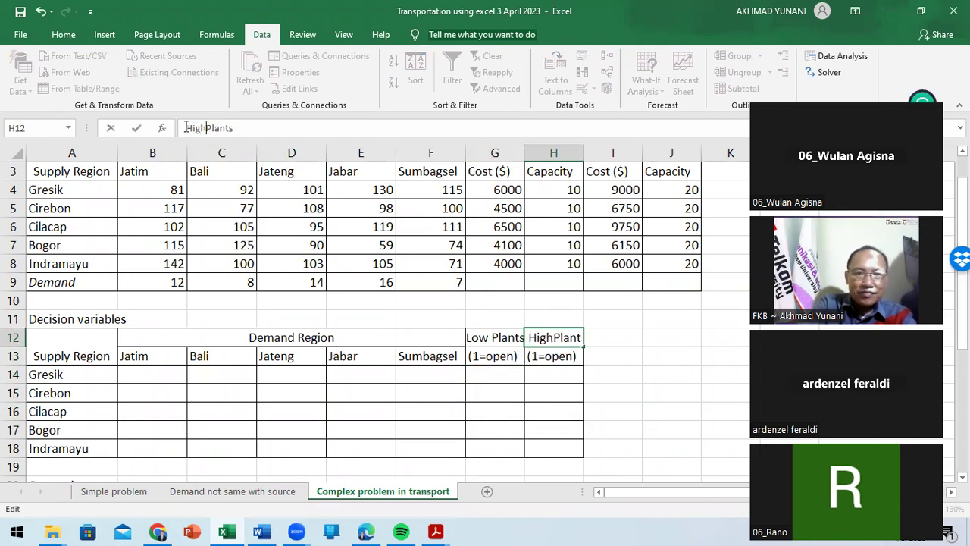
{"action": "key", "text": "Return"}
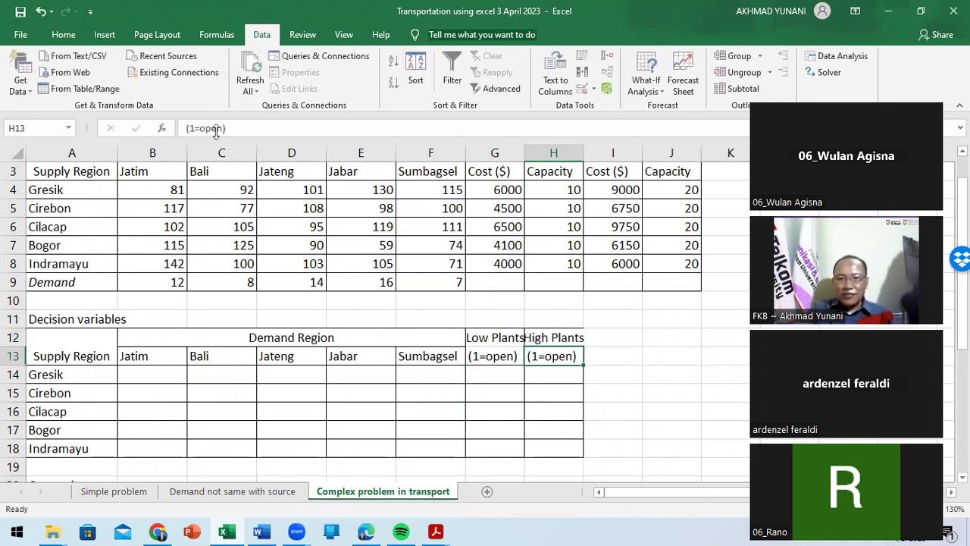
{"action": "left_click_drag", "start_coordinate": [524, 153], "coordinate": [534, 153]}
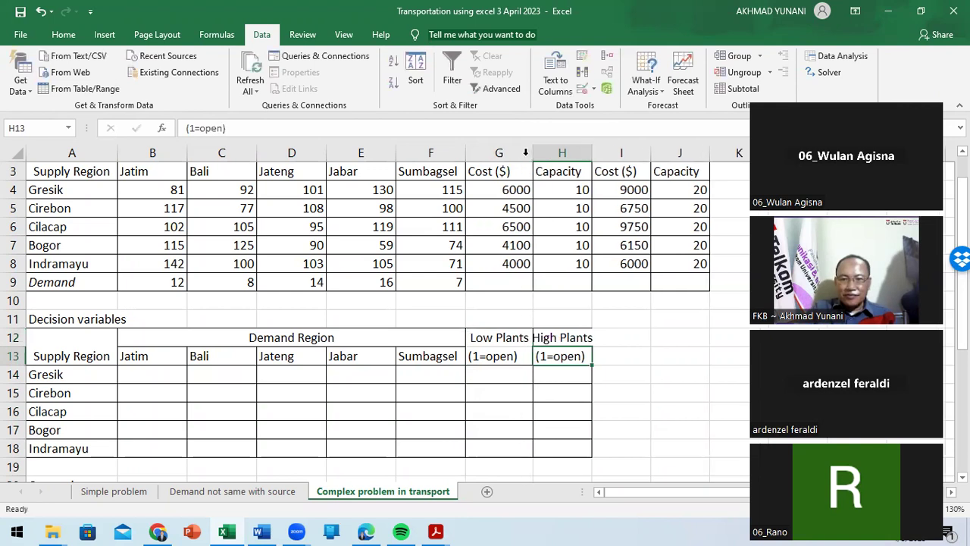
{"action": "double_click", "coordinate": [591, 149]}
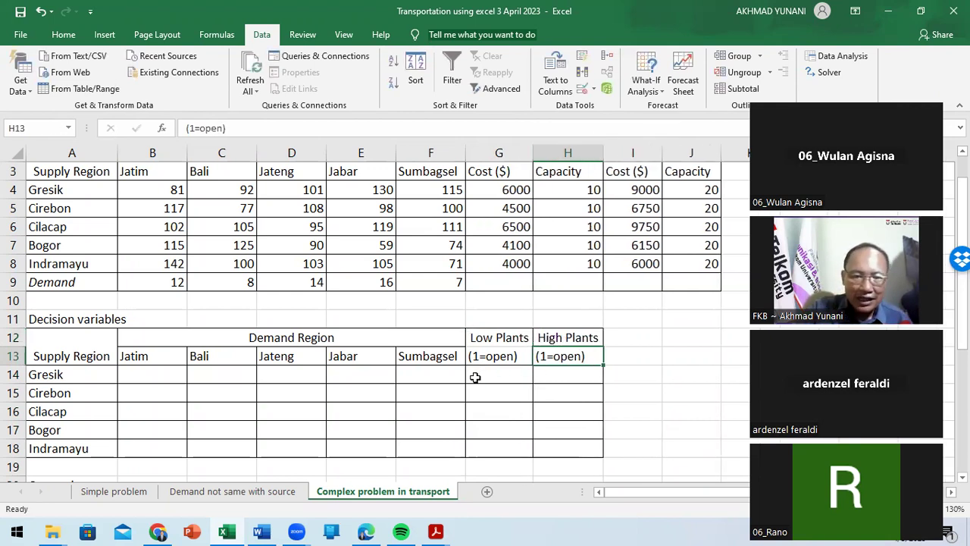
- Inspect the formulas behind Gresik's excess capacity in B22, Jatim's unmet demand in B28 and the objective cost in B31
{"action": "scroll", "coordinate": [474, 377], "scroll_direction": "down", "scroll_amount": 1}
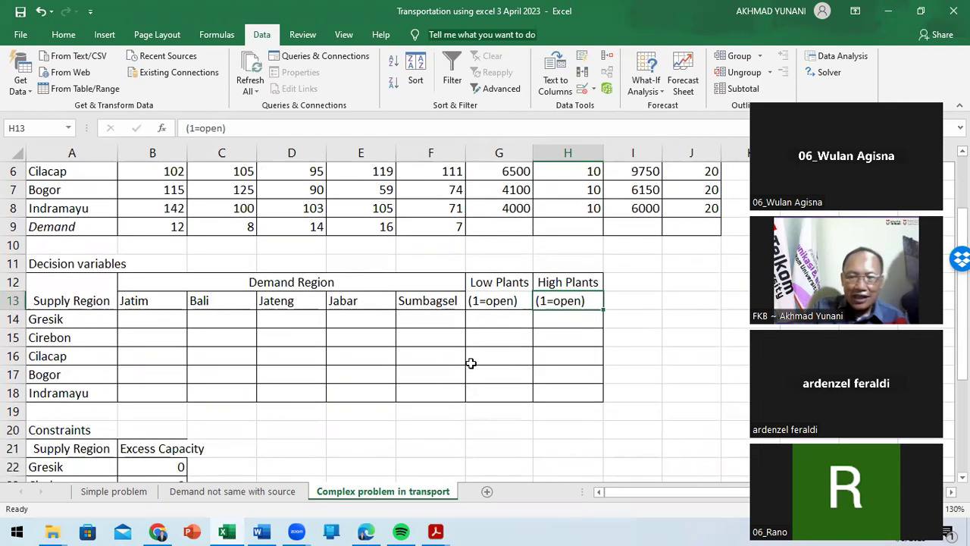
{"action": "scroll", "coordinate": [363, 373], "scroll_direction": "down", "scroll_amount": 2}
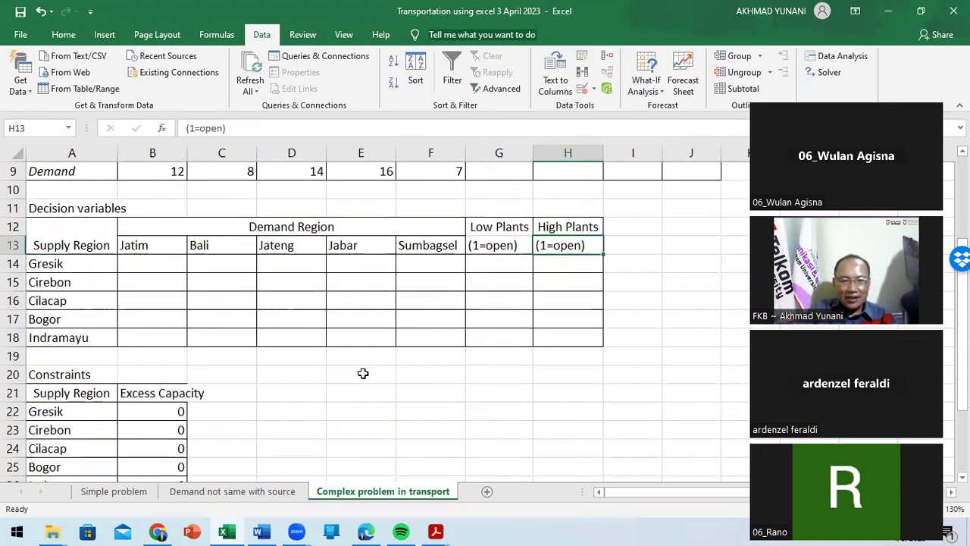
{"action": "left_click", "coordinate": [161, 355]}
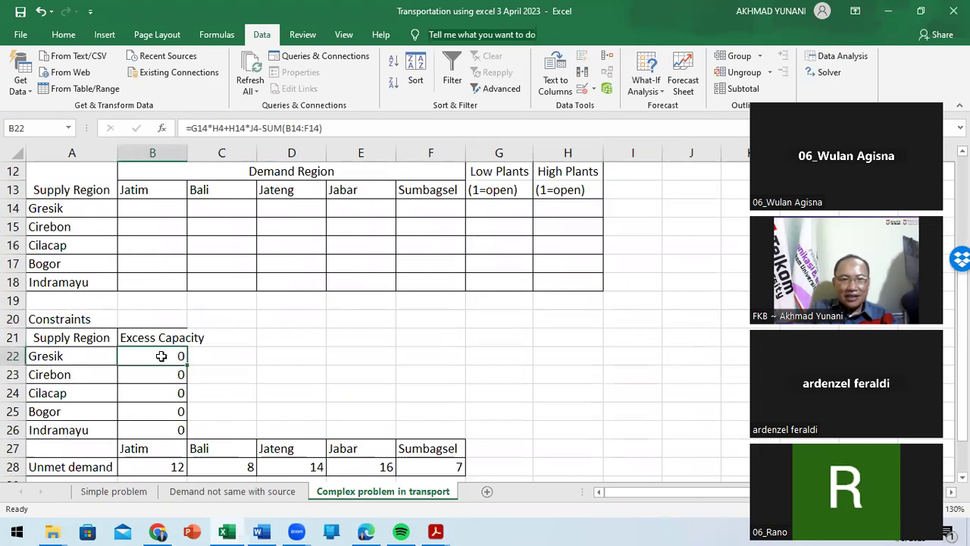
{"action": "scroll", "coordinate": [162, 355], "scroll_direction": "down", "scroll_amount": 1}
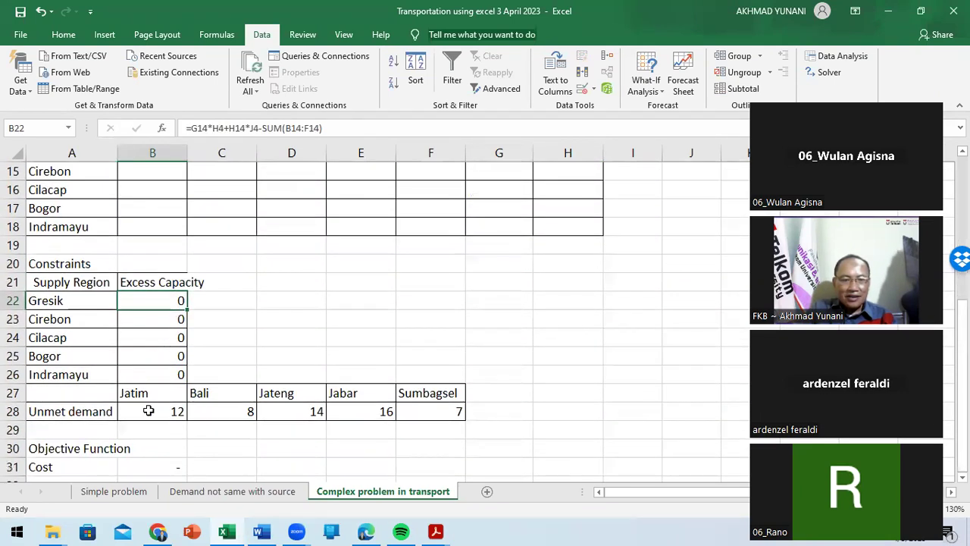
{"action": "left_click", "coordinate": [148, 411]}
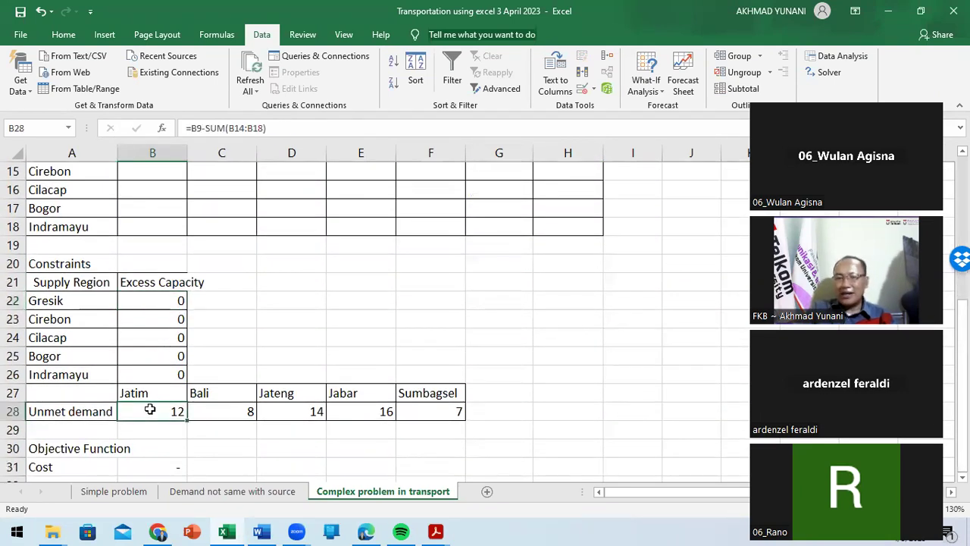
{"action": "left_click", "coordinate": [156, 467]}
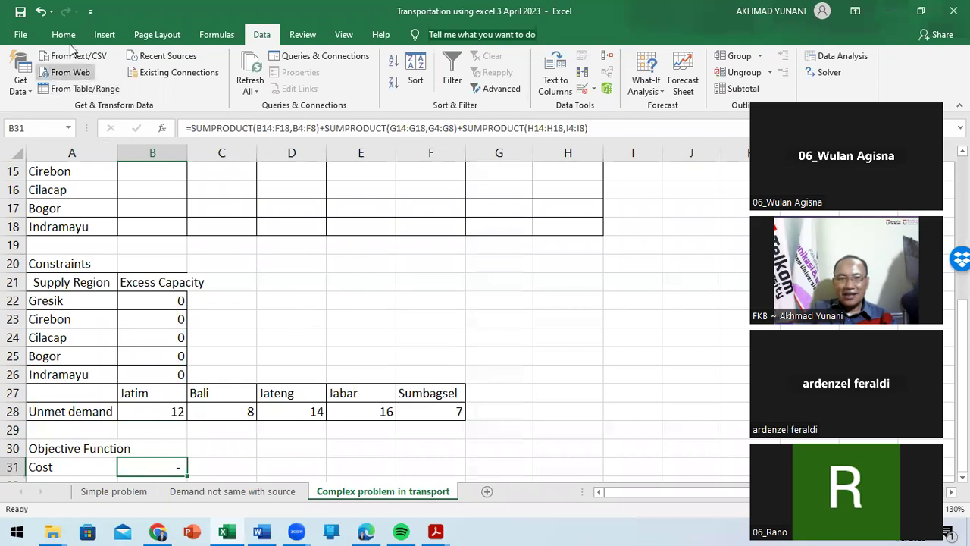
- Save the workbook
{"action": "left_click", "coordinate": [19, 17]}
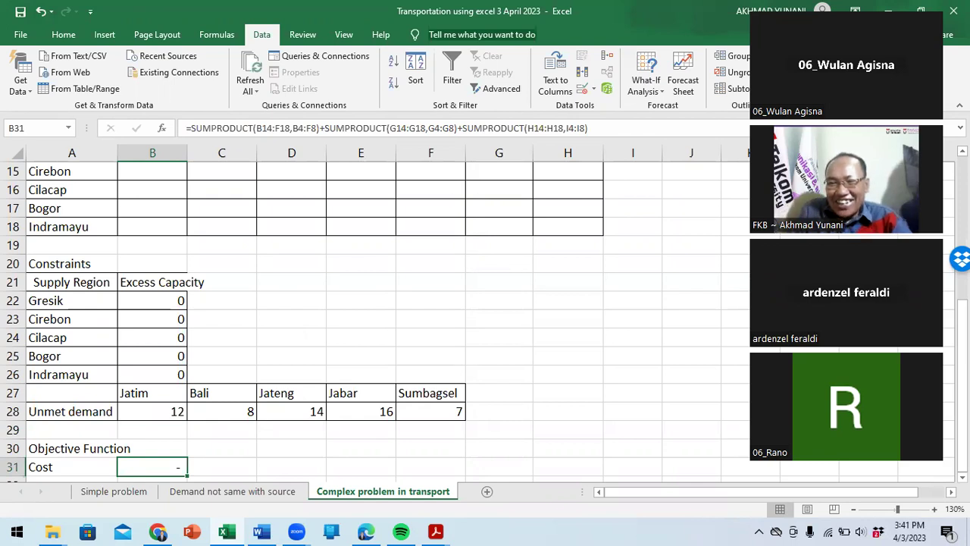
{"action": "left_click", "coordinate": [682, 260]}
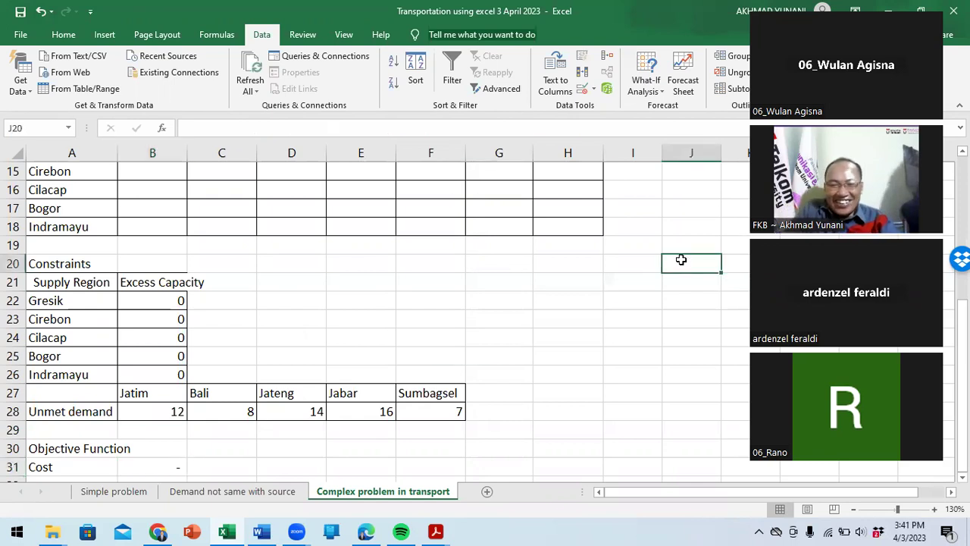
- Review the inputs and constraints alongside decision variables A14:H18, ending at Gresik's Low Plants cell G14
{"action": "scroll", "coordinate": [585, 299], "scroll_direction": "up", "scroll_amount": 2}
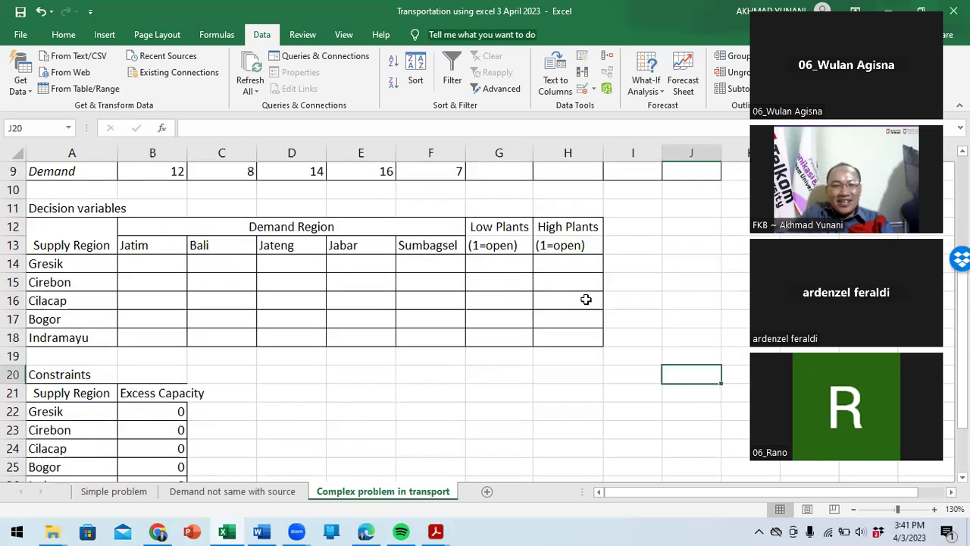
{"action": "scroll", "coordinate": [512, 322], "scroll_direction": "up", "scroll_amount": 3}
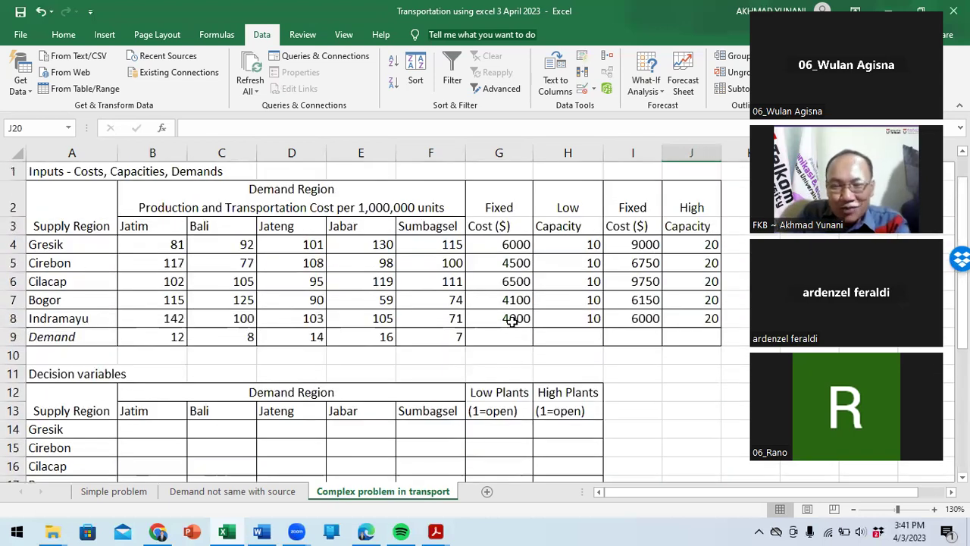
{"action": "scroll", "coordinate": [402, 388], "scroll_direction": "down", "scroll_amount": 4}
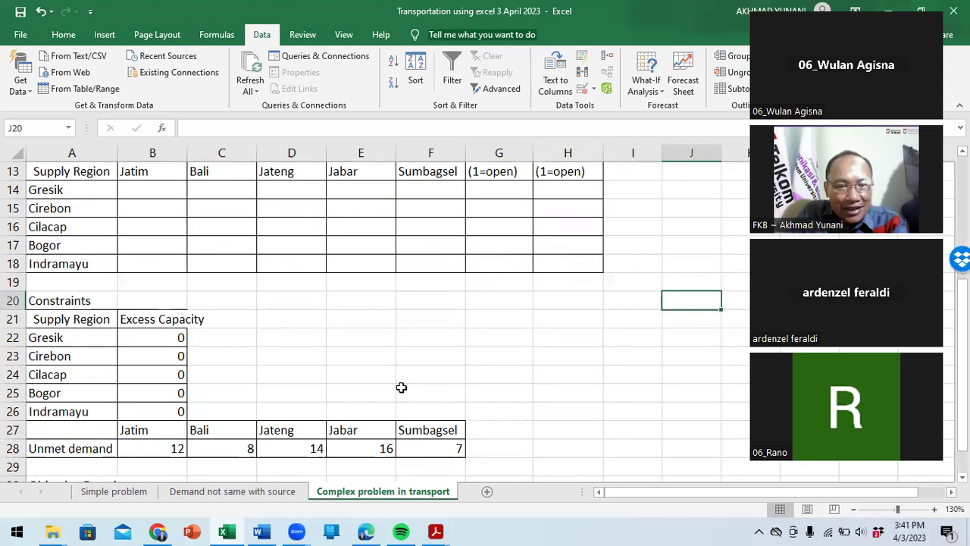
{"action": "scroll", "coordinate": [175, 336], "scroll_direction": "up", "scroll_amount": 2}
{"action": "left_click_drag", "start_coordinate": [36, 297], "coordinate": [550, 372]}
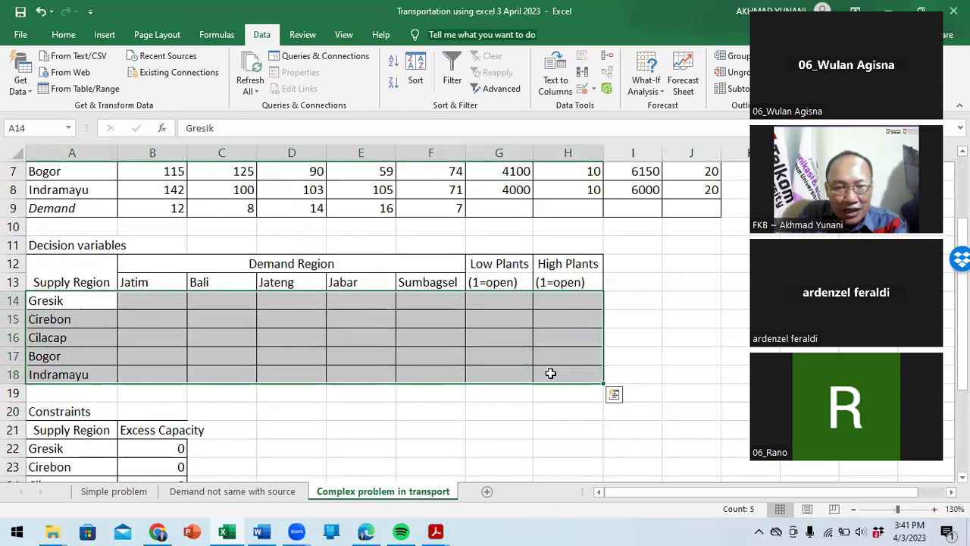
{"action": "left_click", "coordinate": [505, 300]}
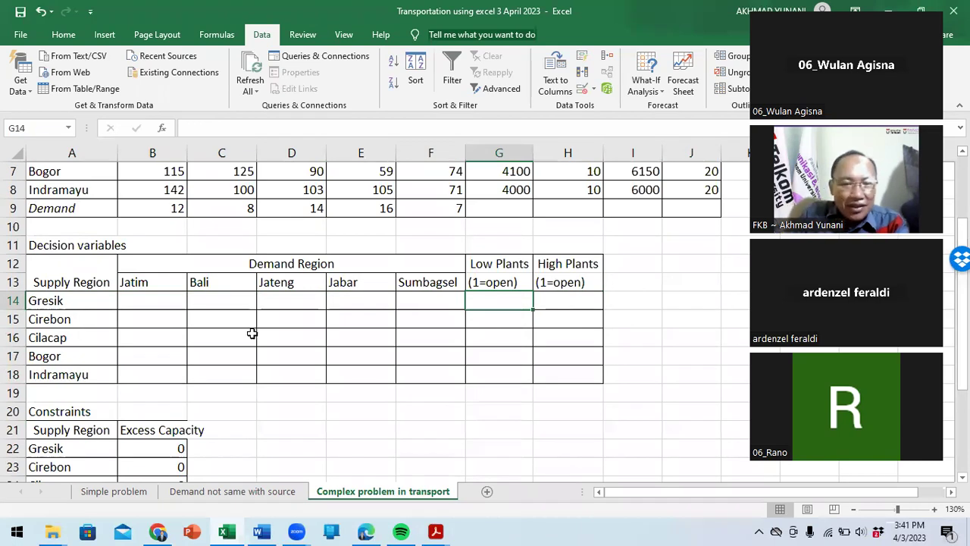
- Examine the excess capacity formula for Gresik in B22 of the Constraints table and relate it to the decision variables
{"action": "scroll", "coordinate": [252, 333], "scroll_direction": "down", "scroll_amount": 1}
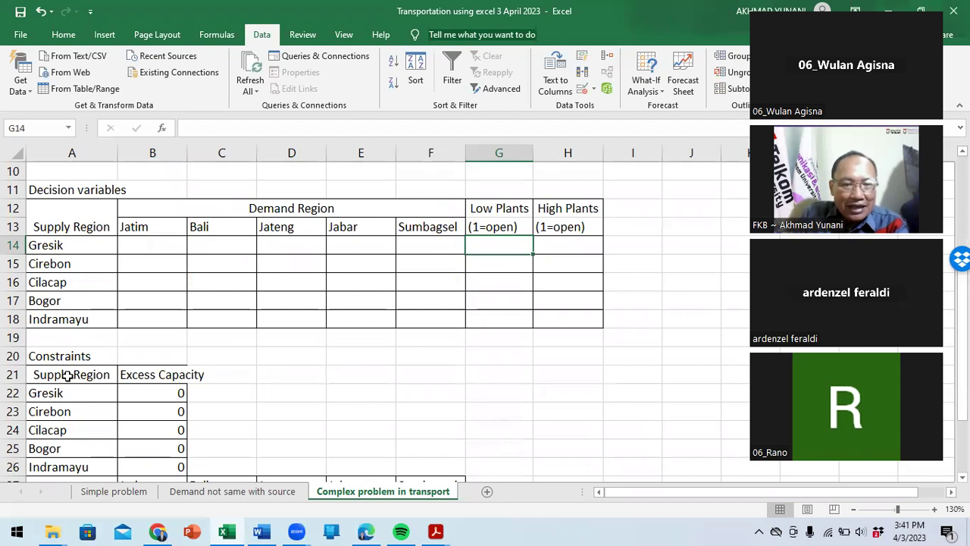
{"action": "left_click", "coordinate": [152, 390]}
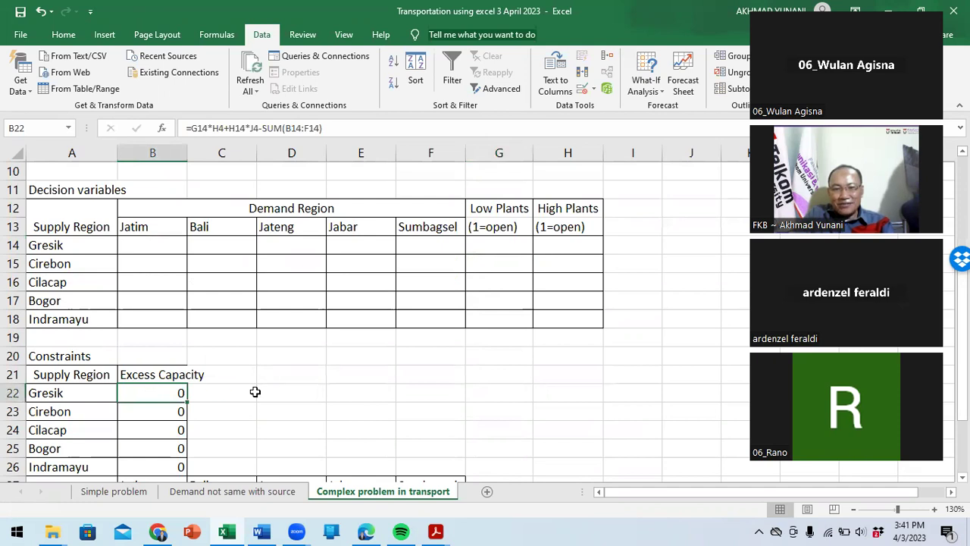
{"action": "scroll", "coordinate": [255, 391], "scroll_direction": "up", "scroll_amount": 2}
{"action": "scroll", "coordinate": [255, 391], "scroll_direction": "down", "scroll_amount": 2}
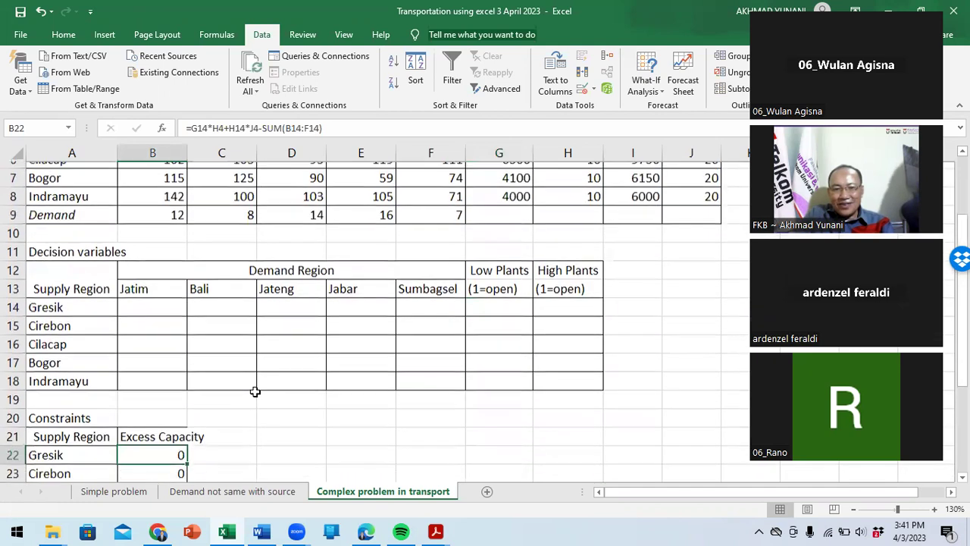
{"action": "left_click", "coordinate": [247, 399]}
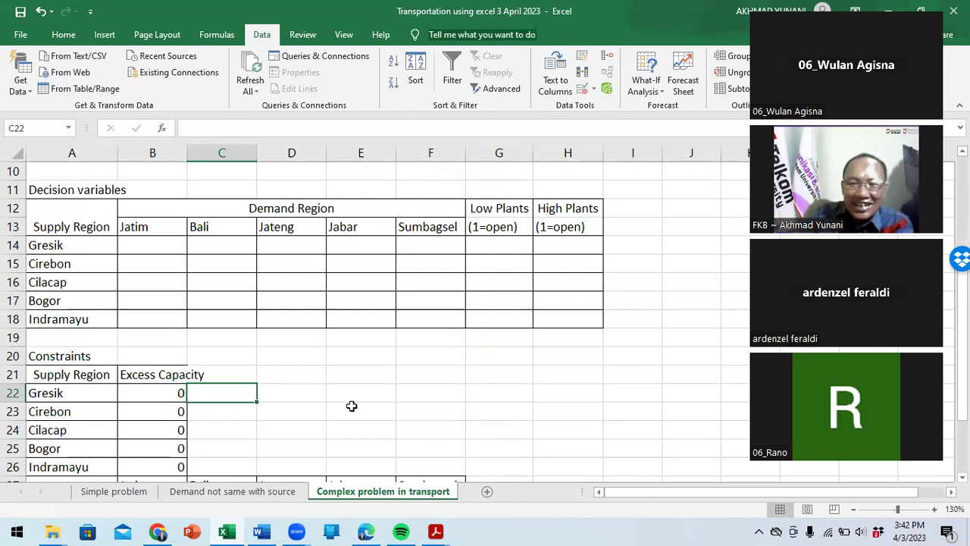
- Trace Gresik's excess capacity formula in B22 back to the low and high capacity inputs and the plant-opening cells
{"action": "scroll", "coordinate": [417, 339], "scroll_direction": "up", "scroll_amount": 3}
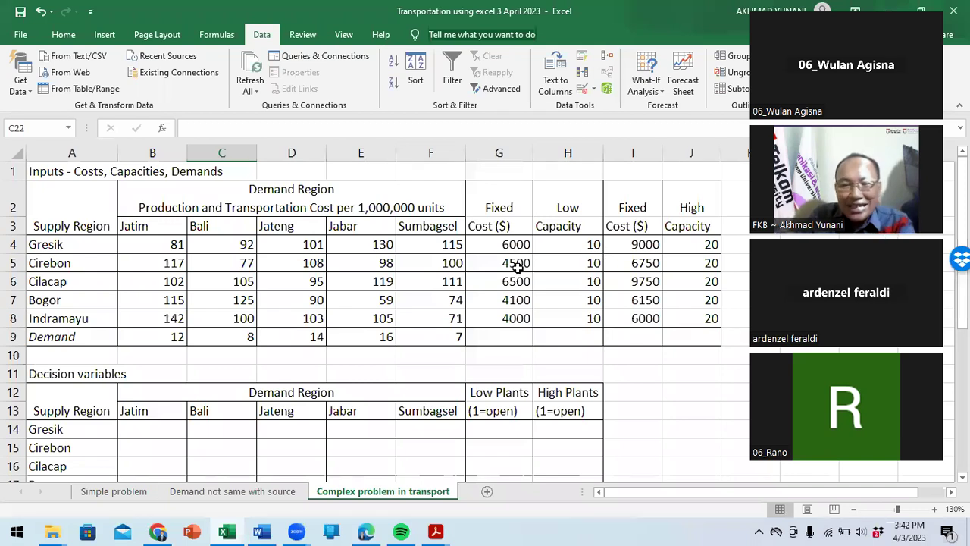
{"action": "scroll", "coordinate": [518, 267], "scroll_direction": "down", "scroll_amount": 1}
{"action": "scroll", "coordinate": [526, 277], "scroll_direction": "down", "scroll_amount": 1}
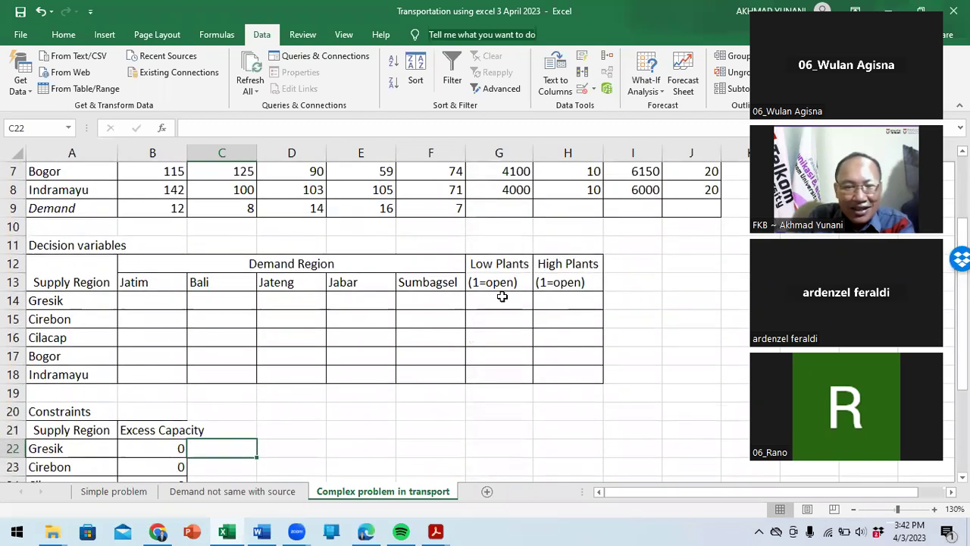
{"action": "left_click", "coordinate": [164, 448]}
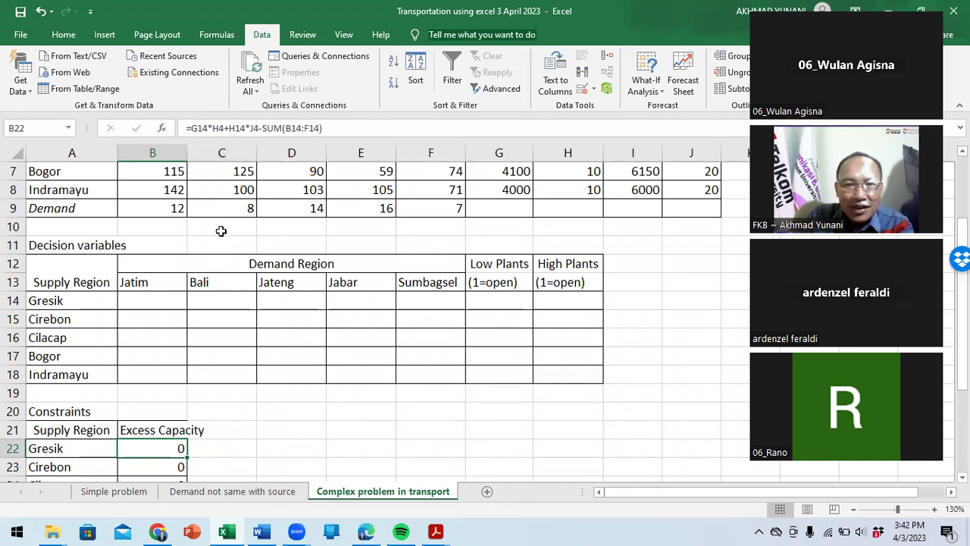
{"action": "scroll", "coordinate": [216, 197], "scroll_direction": "up", "scroll_amount": 1}
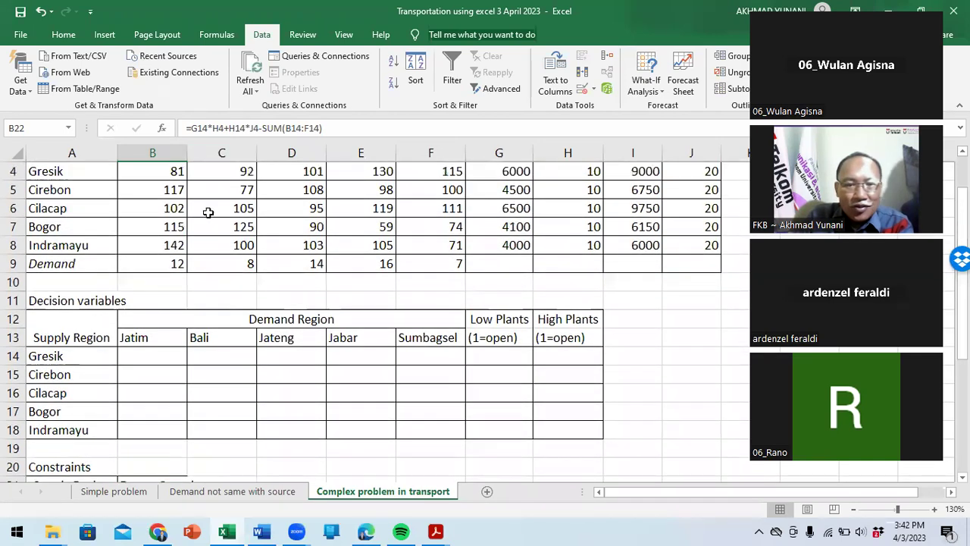
- Compare the cost and capacity inputs with the decision variables table, checking Gresik's Low Plants cell G14 against the excess capacity formula in B22
{"action": "scroll", "coordinate": [206, 220], "scroll_direction": "down", "scroll_amount": 1}
{"action": "scroll", "coordinate": [207, 228], "scroll_direction": "up", "scroll_amount": 2}
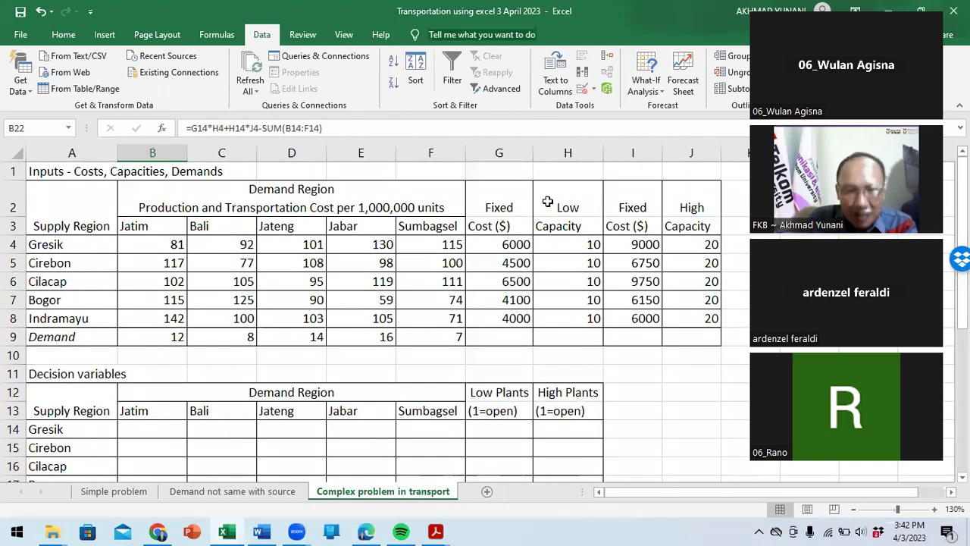
{"action": "scroll", "coordinate": [532, 220], "scroll_direction": "down", "scroll_amount": 1}
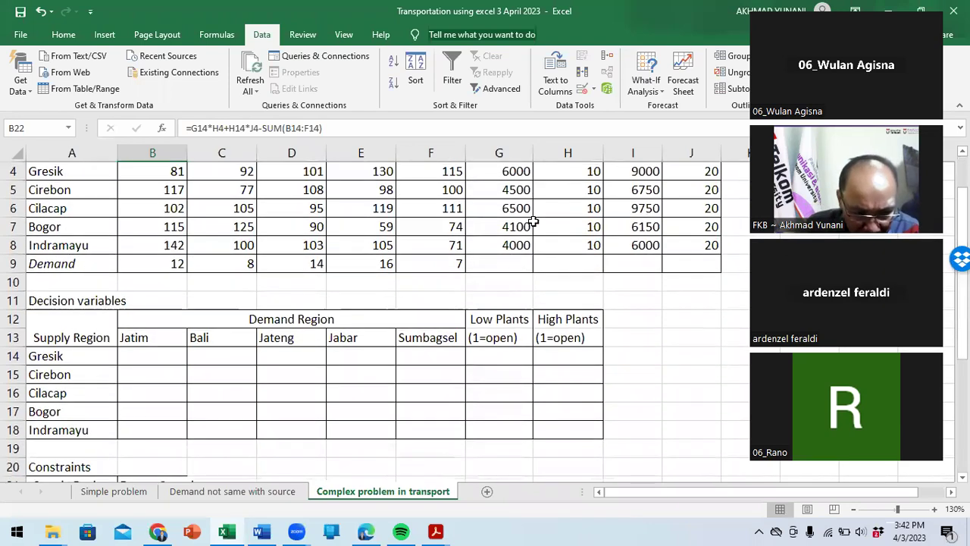
{"action": "scroll", "coordinate": [533, 221], "scroll_direction": "down", "scroll_amount": 1}
{"action": "scroll", "coordinate": [534, 220], "scroll_direction": "up", "scroll_amount": 2}
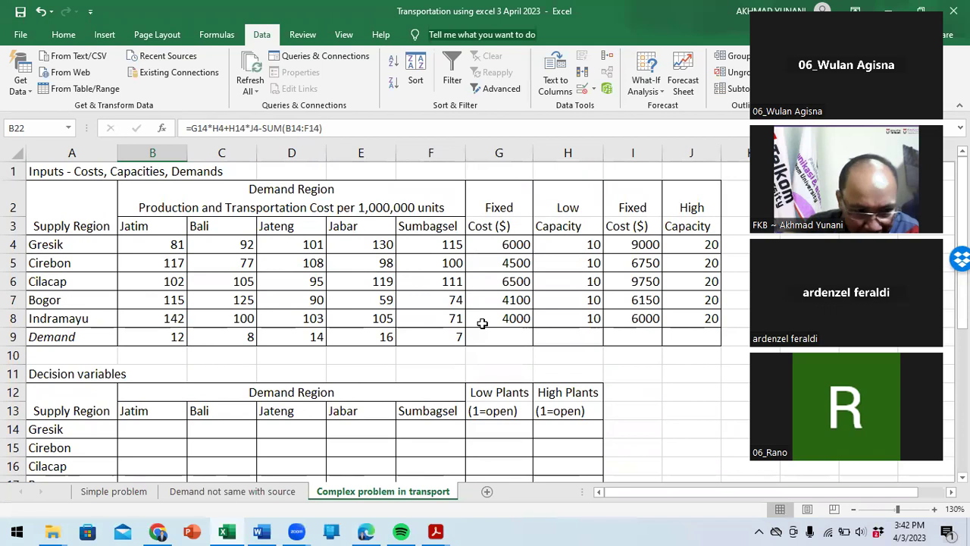
{"action": "scroll", "coordinate": [482, 320], "scroll_direction": "down", "scroll_amount": 2}
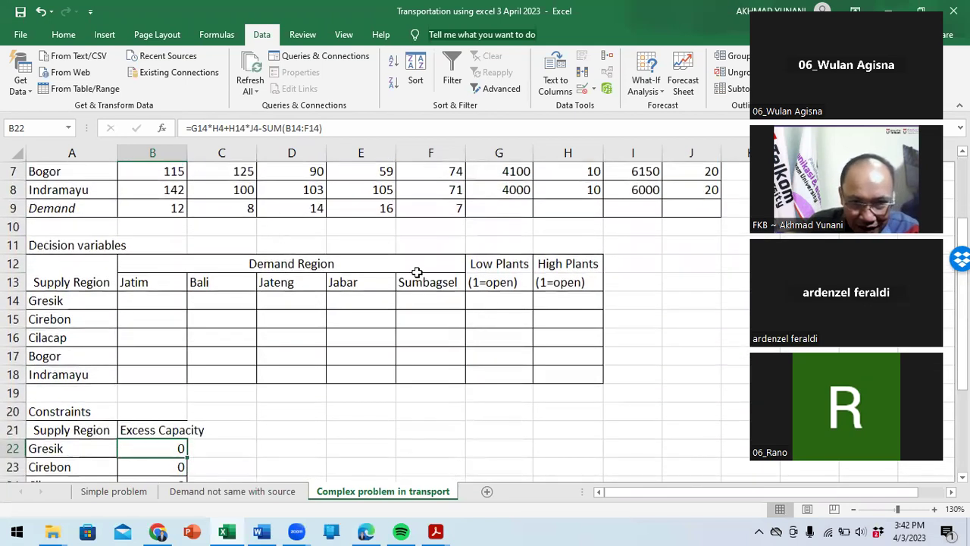
{"action": "left_click", "coordinate": [496, 296]}
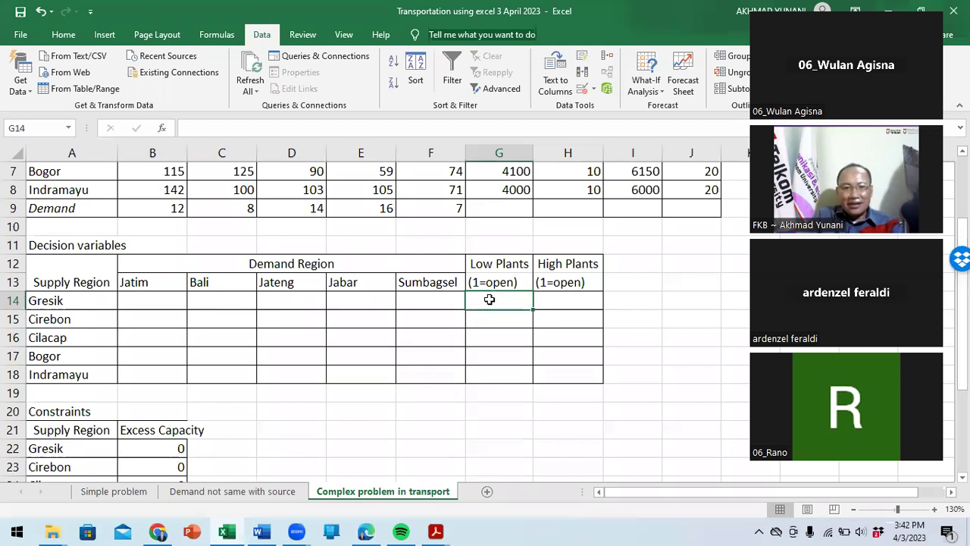
{"action": "left_click", "coordinate": [160, 451]}
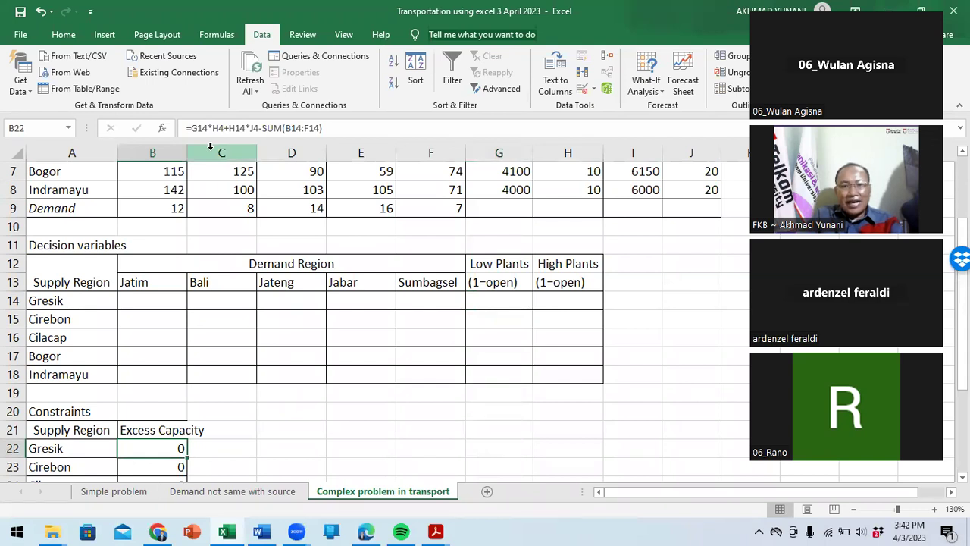
- Examine the Low Plants and High Plants (1=open) headings in relation to Gresik's row and its Low Plants cell G14
{"action": "left_click", "coordinate": [498, 301]}
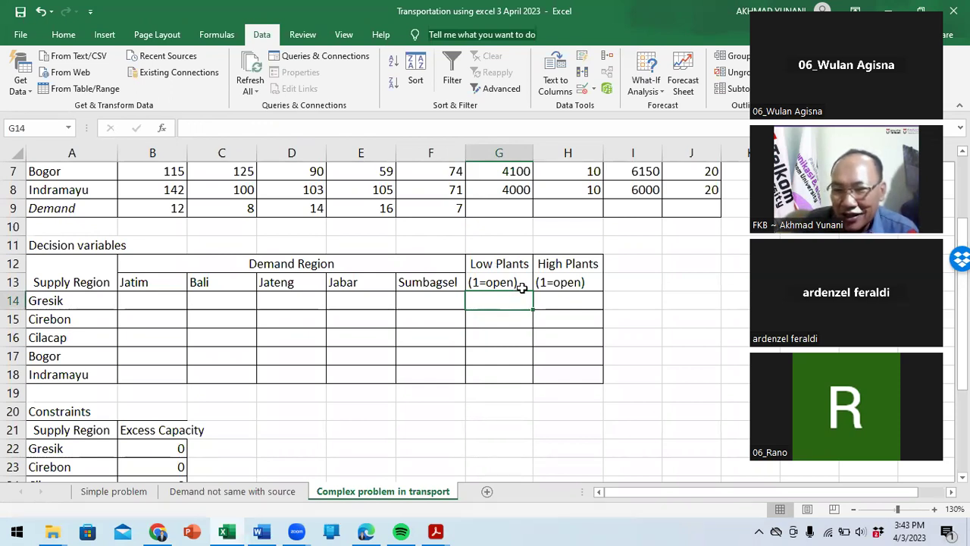
{"action": "left_click", "coordinate": [502, 264]}
{"action": "left_click", "coordinate": [500, 284]}
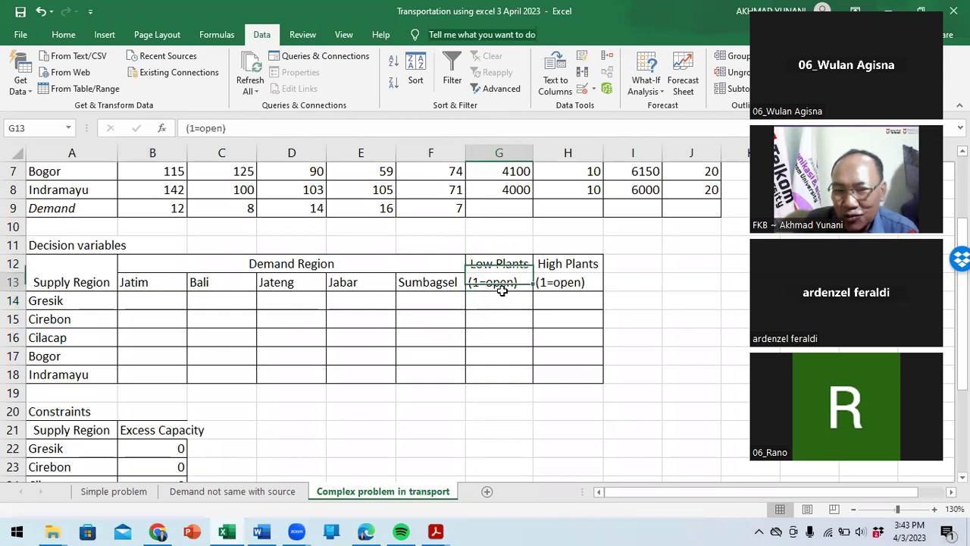
{"action": "left_click", "coordinate": [561, 264]}
{"action": "left_click", "coordinate": [505, 282]}
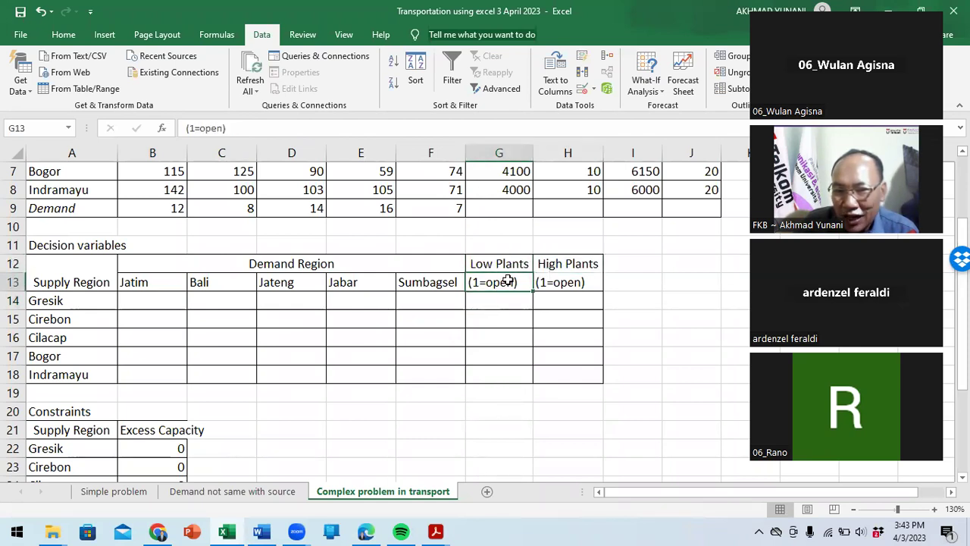
{"action": "left_click", "coordinate": [544, 281]}
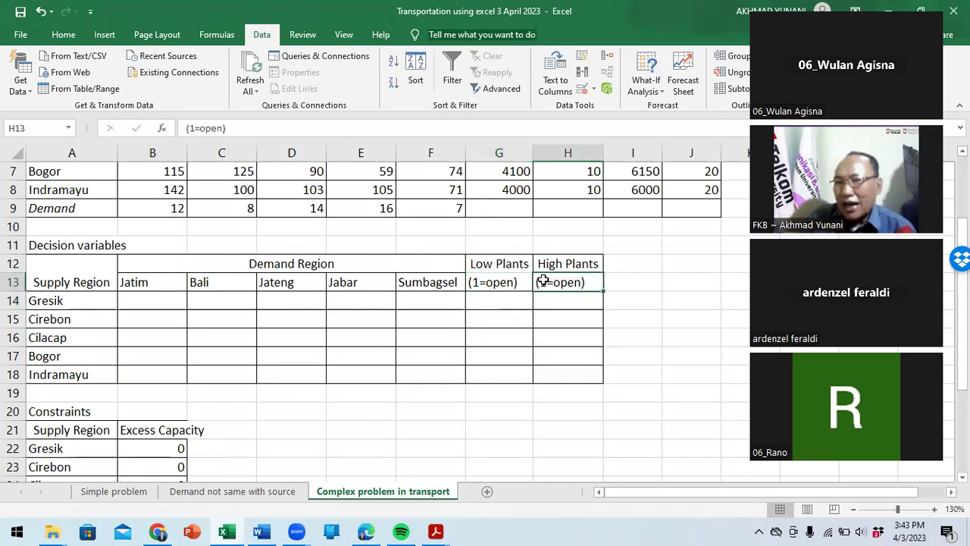
{"action": "left_click", "coordinate": [66, 304]}
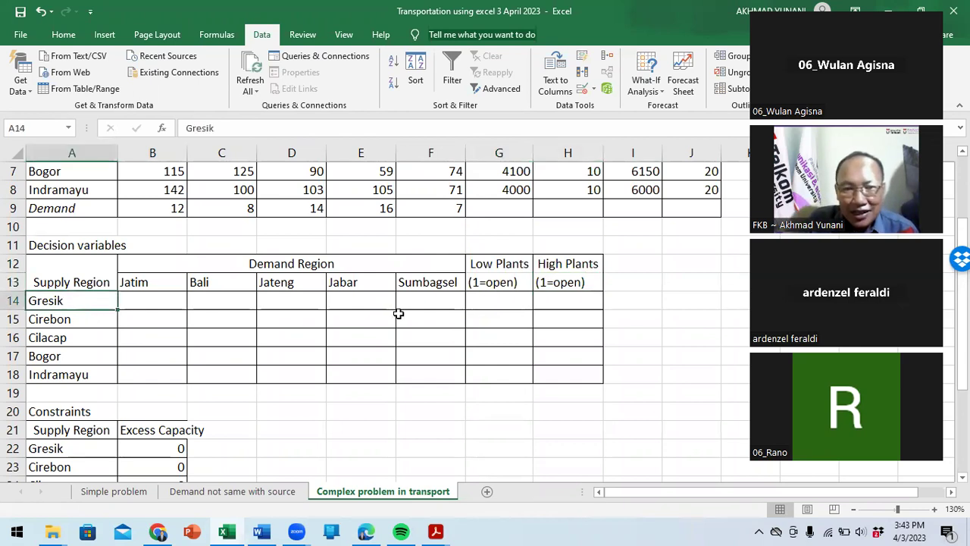
{"action": "left_click", "coordinate": [501, 303]}
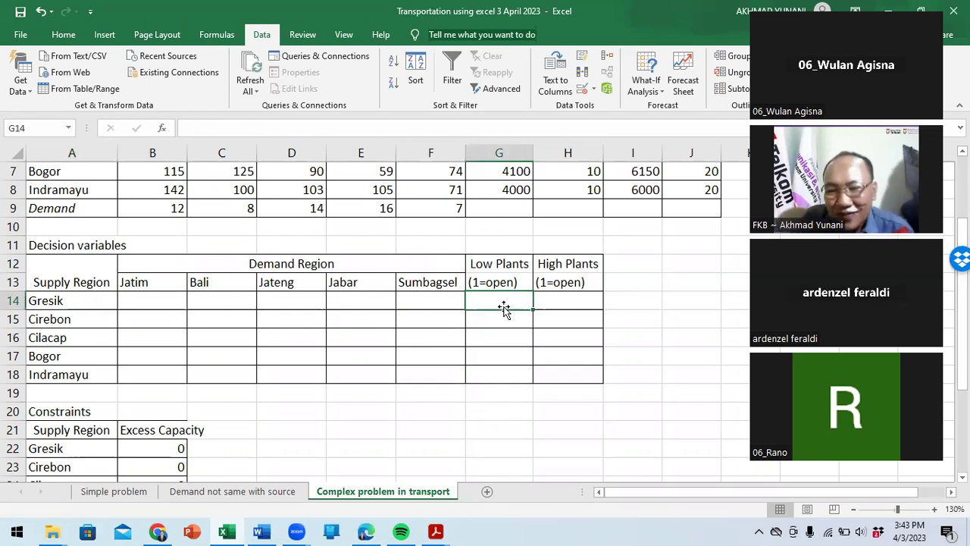
{"action": "left_click", "coordinate": [51, 305]}
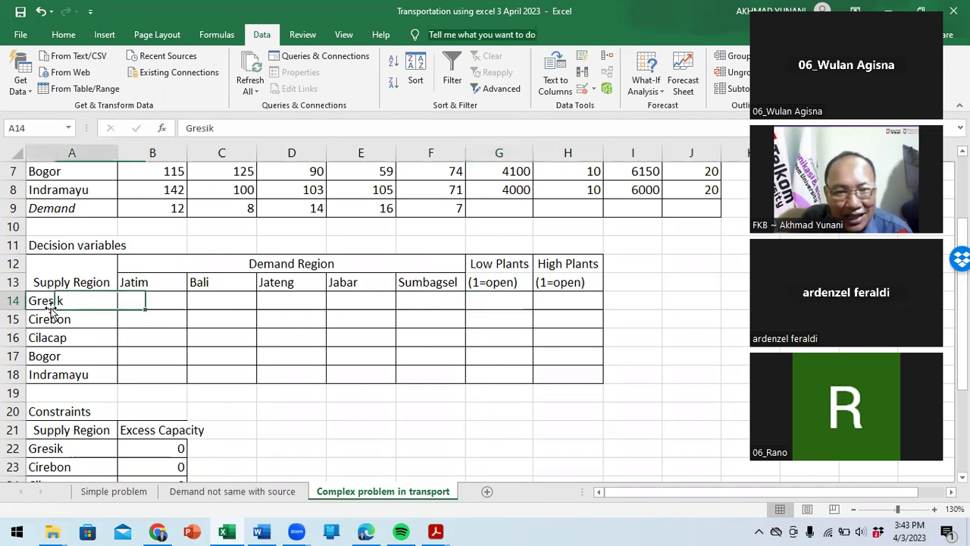
{"action": "left_click", "coordinate": [506, 301]}
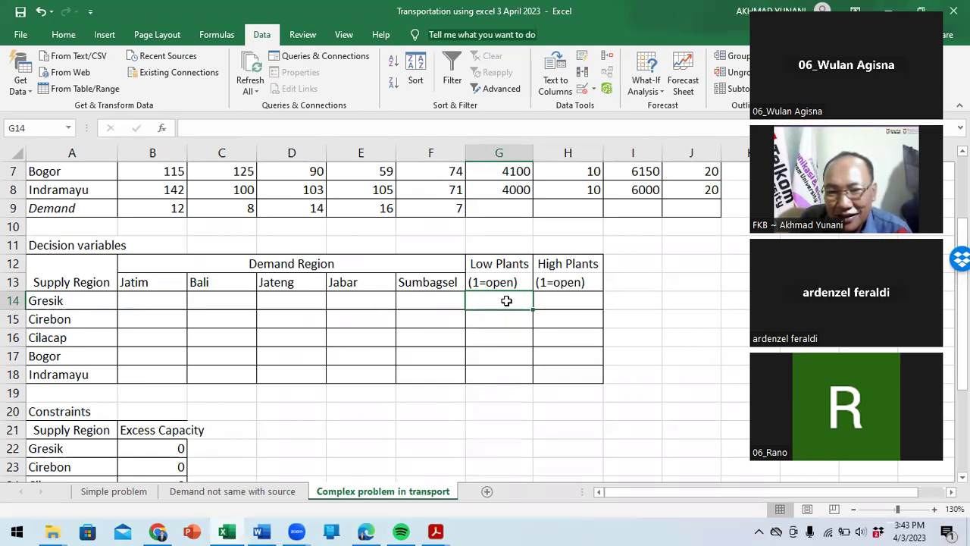
- Relate Gresik's Low Plants decision cell G14 to its low capacity input in H4
{"action": "scroll", "coordinate": [507, 301], "scroll_direction": "up", "scroll_amount": 1}
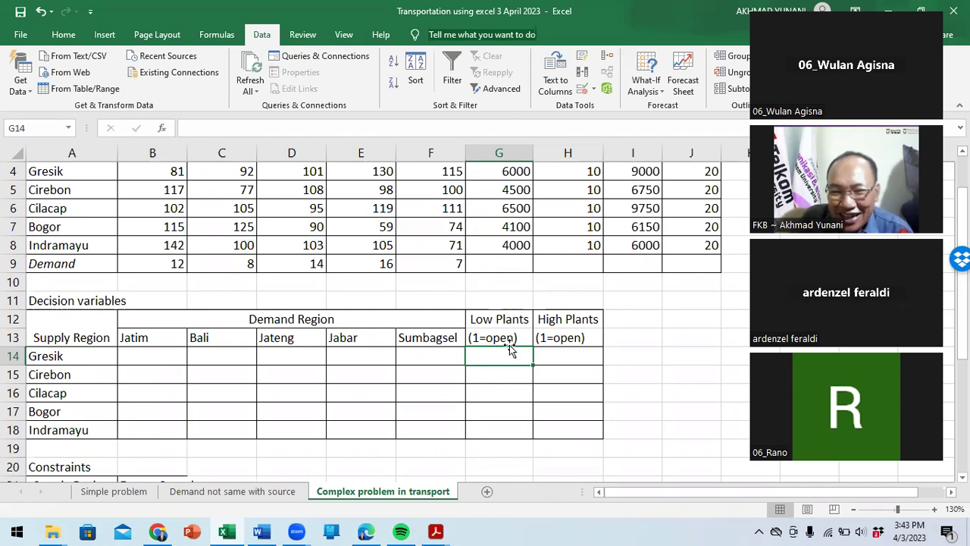
{"action": "left_click", "coordinate": [493, 331]}
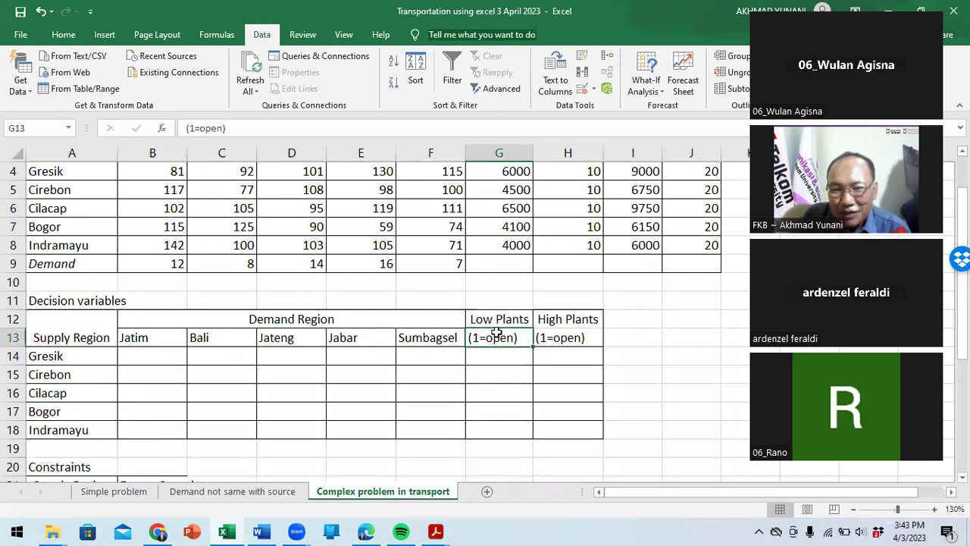
{"action": "left_click", "coordinate": [498, 355]}
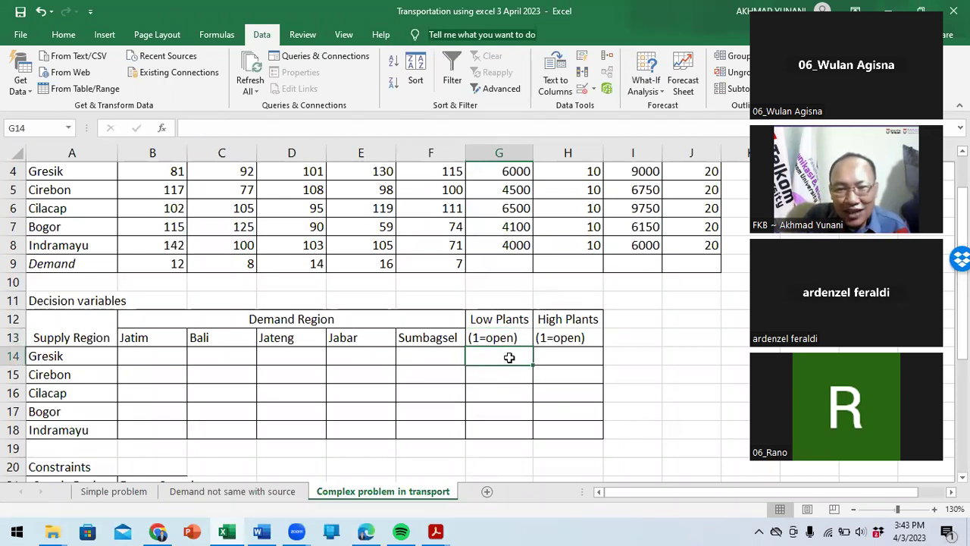
{"action": "scroll", "coordinate": [478, 221], "scroll_direction": "up", "scroll_amount": 2}
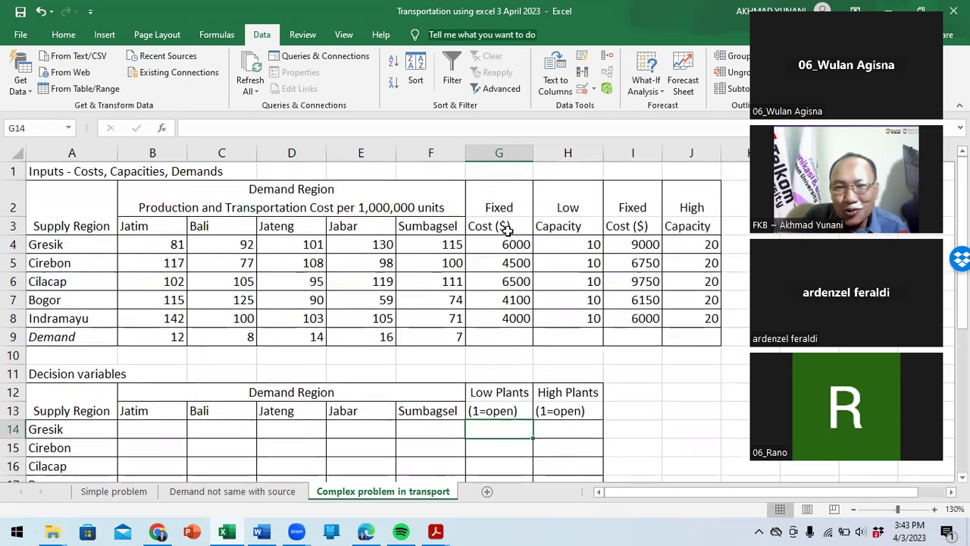
{"action": "left_click", "coordinate": [565, 245]}
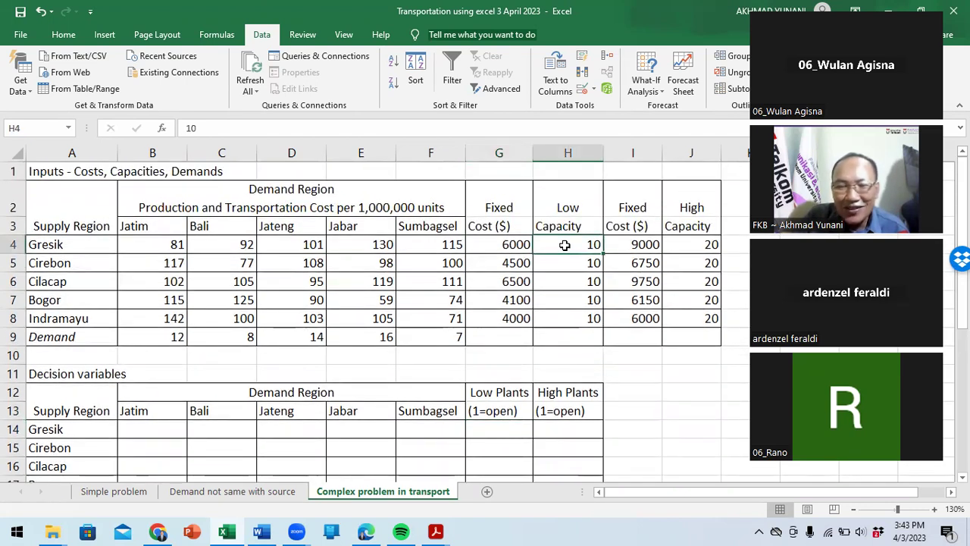
{"action": "scroll", "coordinate": [565, 245], "scroll_direction": "down", "scroll_amount": 2}
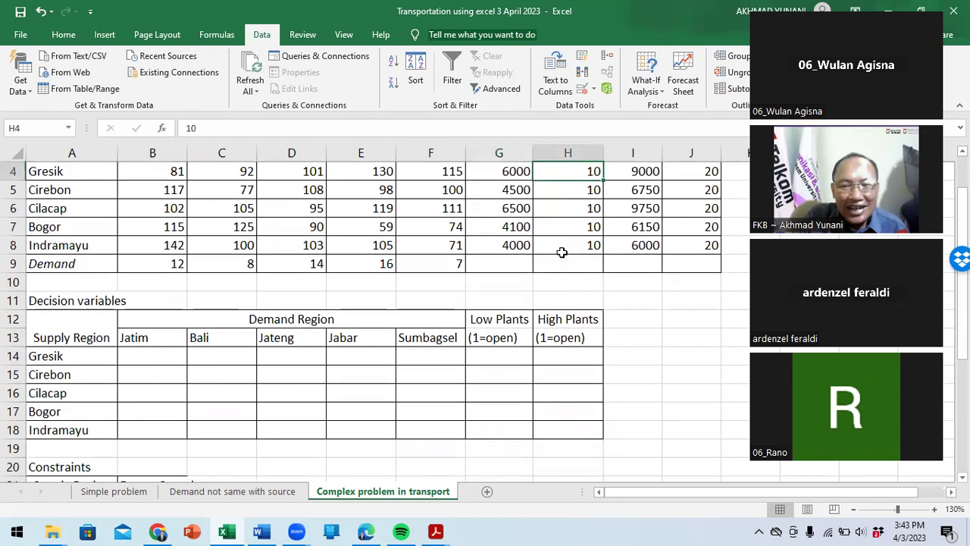
- Compare Gresik's plant-opening cells G14 and H14, and relate the High Plants decision to the high capacity input in J4
{"action": "left_click", "coordinate": [502, 360]}
{"action": "left_click", "coordinate": [556, 356]}
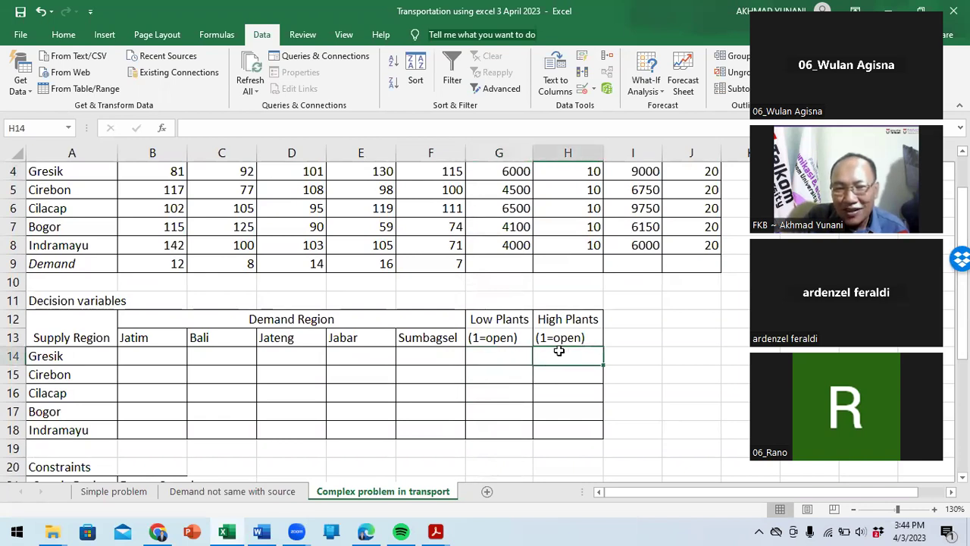
{"action": "left_click", "coordinate": [507, 345]}
{"action": "left_click", "coordinate": [511, 356]}
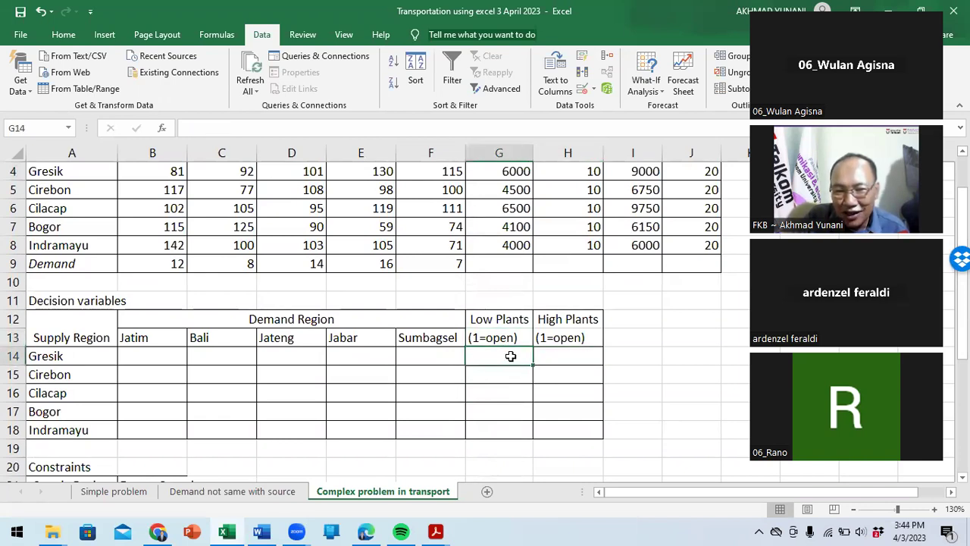
{"action": "left_click", "coordinate": [561, 358]}
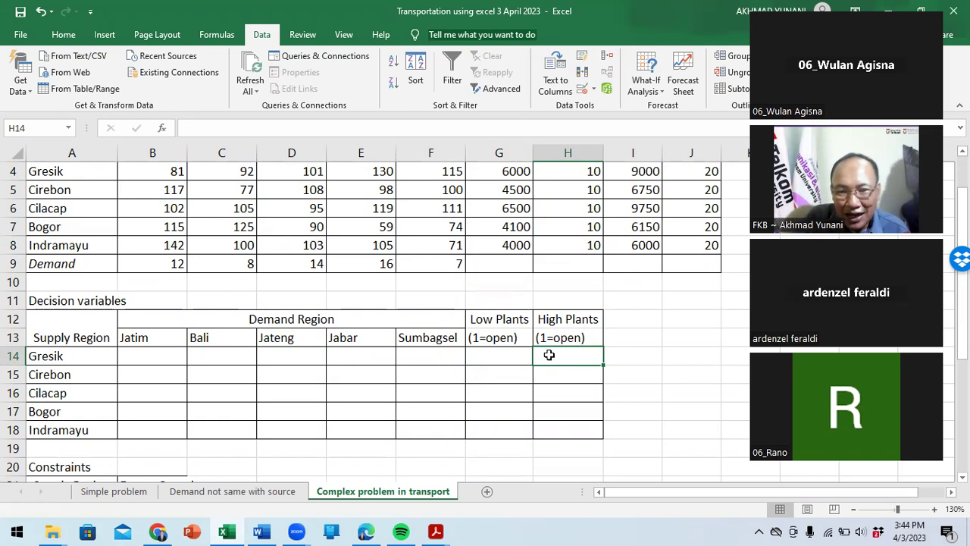
{"action": "scroll", "coordinate": [551, 354], "scroll_direction": "up", "scroll_amount": 1}
{"action": "left_click", "coordinate": [680, 246]}
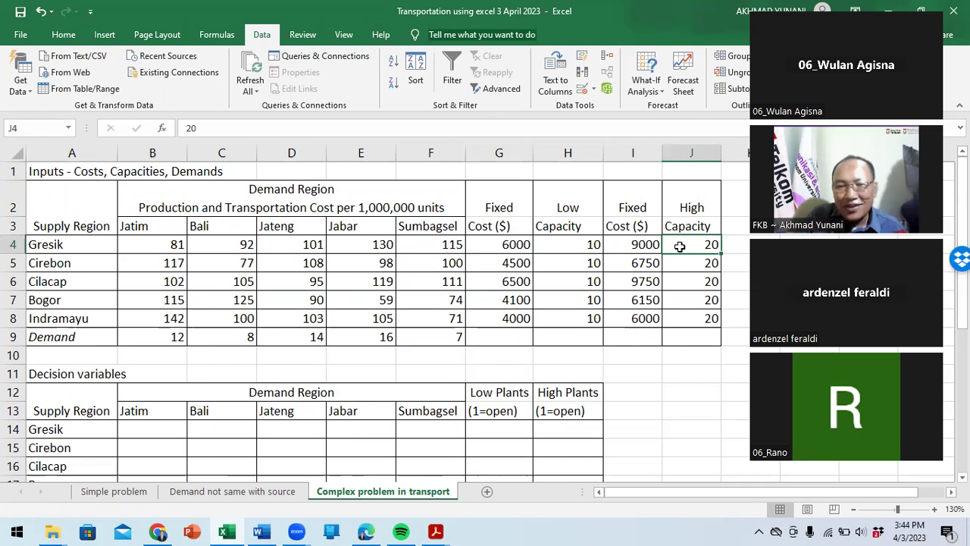
{"action": "scroll", "coordinate": [680, 246], "scroll_direction": "down", "scroll_amount": 1}
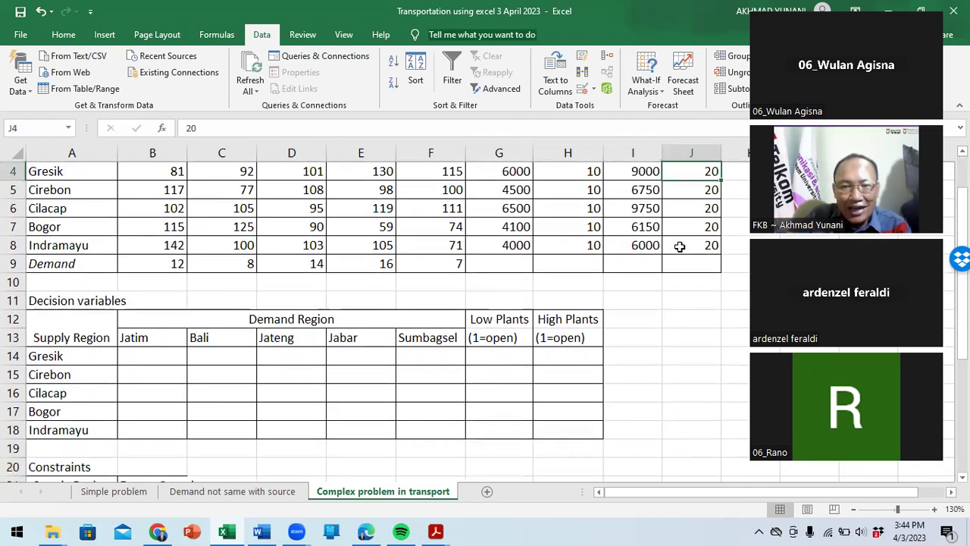
{"action": "scroll", "coordinate": [680, 245], "scroll_direction": "down", "scroll_amount": 1}
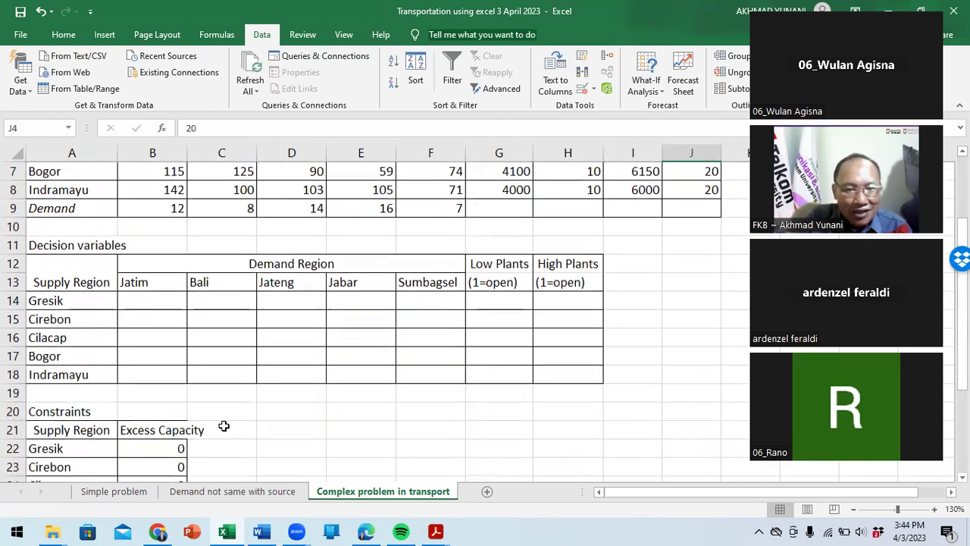
- Trace the B22 excess capacity formula through Gresik's plant-opening cells G14 and H14 and its low capacity input in H4
{"action": "left_click", "coordinate": [162, 448]}
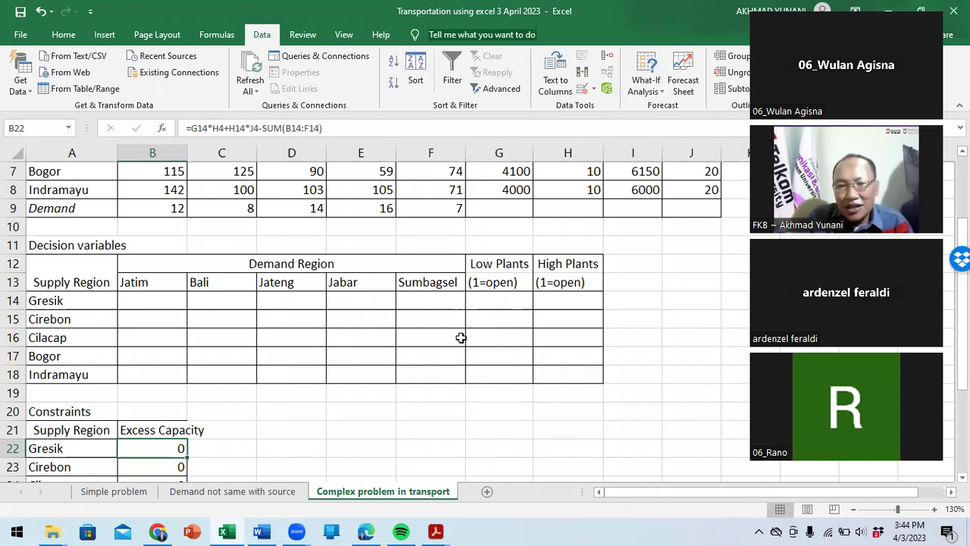
{"action": "scroll", "coordinate": [451, 353], "scroll_direction": "up", "scroll_amount": 1}
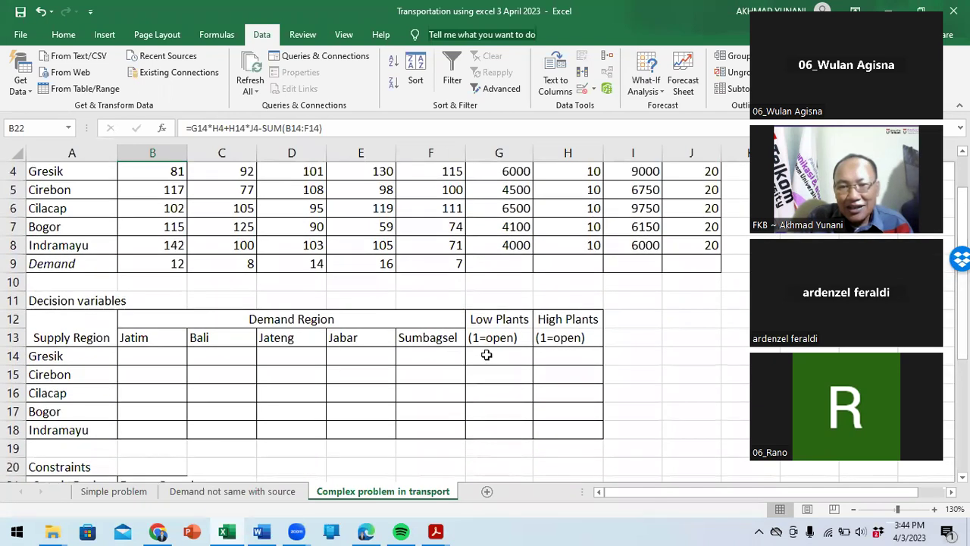
{"action": "left_click", "coordinate": [486, 355]}
{"action": "scroll", "coordinate": [487, 353], "scroll_direction": "up", "scroll_amount": 1}
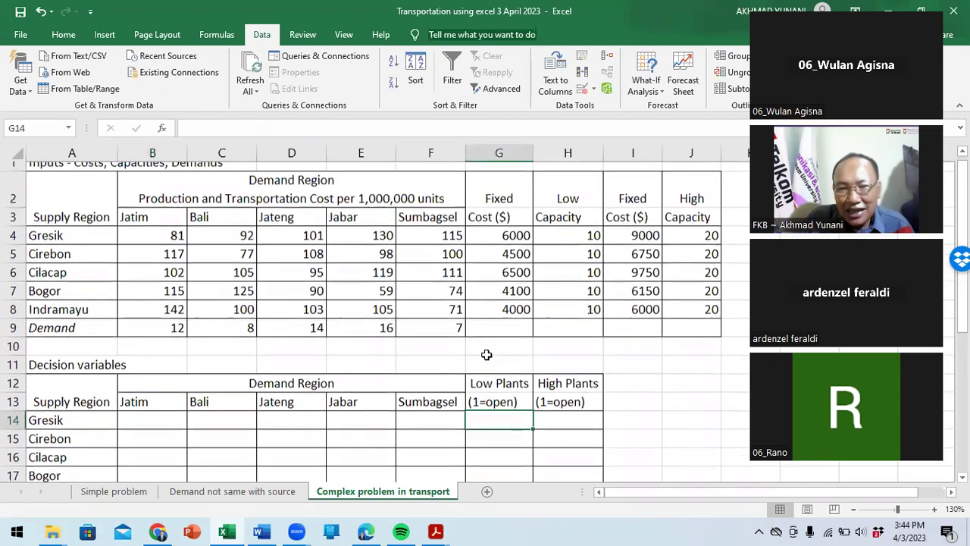
{"action": "left_click", "coordinate": [553, 244]}
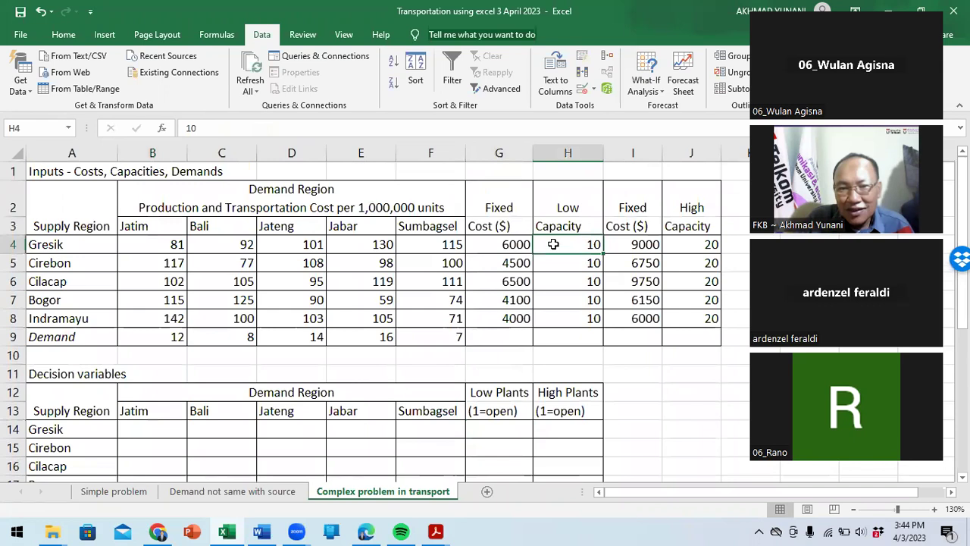
{"action": "scroll", "coordinate": [557, 243], "scroll_direction": "down", "scroll_amount": 2}
{"action": "left_click", "coordinate": [158, 453]}
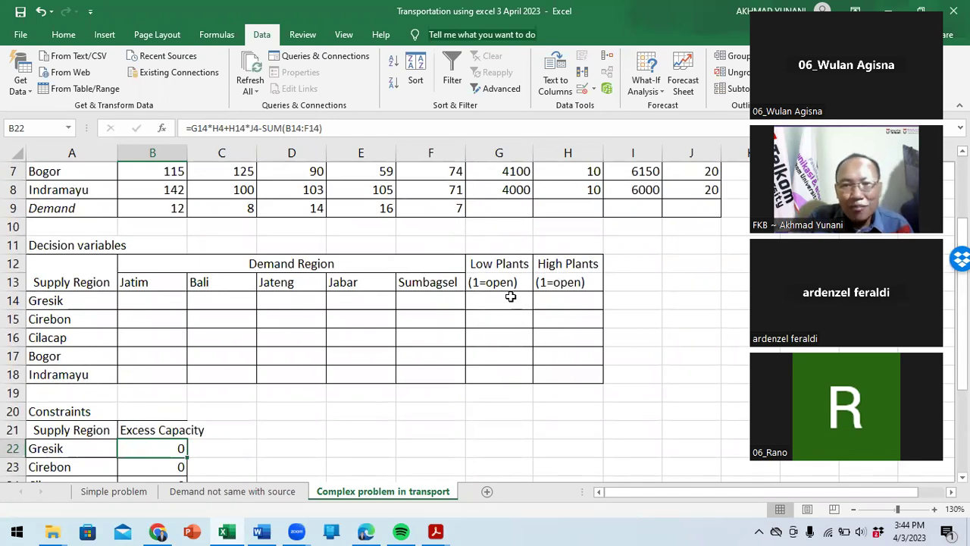
{"action": "scroll", "coordinate": [510, 297], "scroll_direction": "up", "scroll_amount": 2}
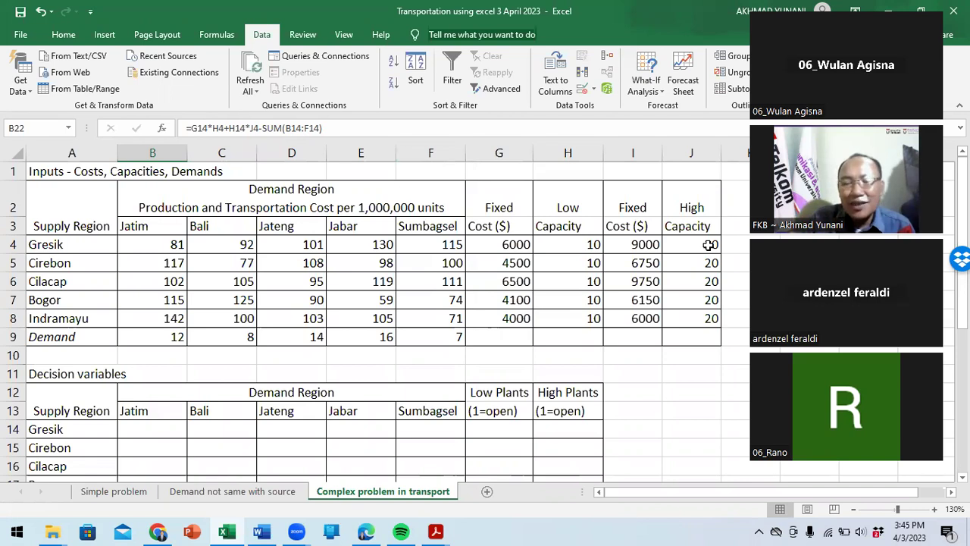
{"action": "left_click", "coordinate": [516, 429]}
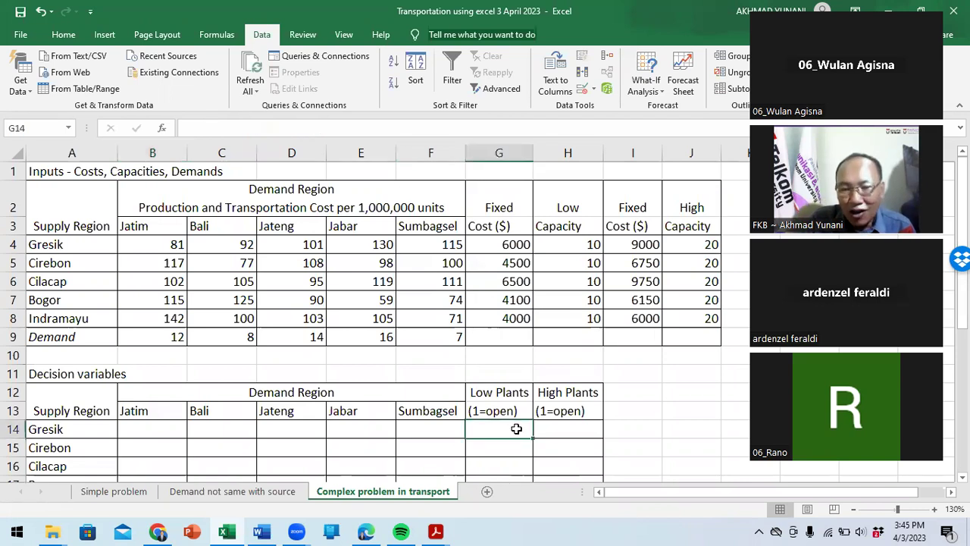
{"action": "left_click", "coordinate": [560, 430]}
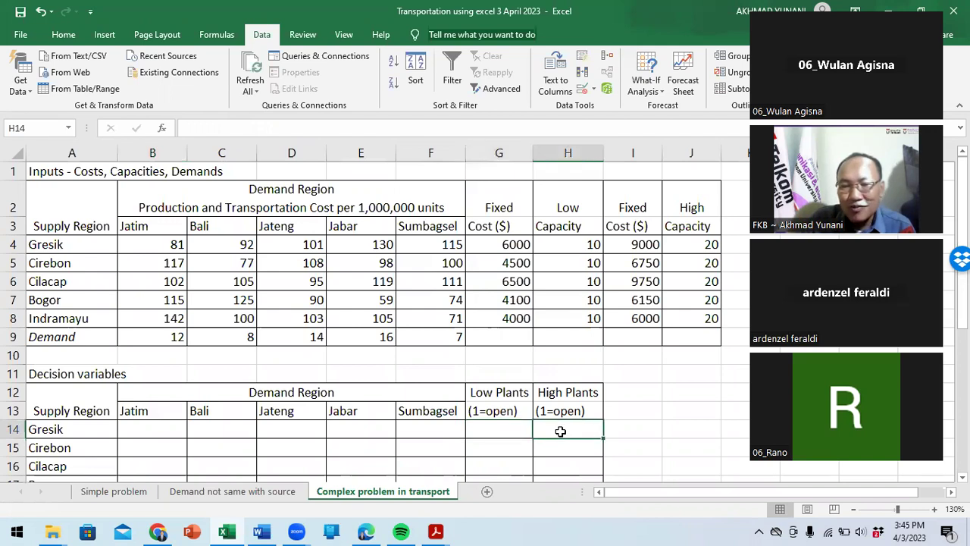
{"action": "left_click", "coordinate": [501, 429]}
{"action": "left_click", "coordinate": [565, 246]}
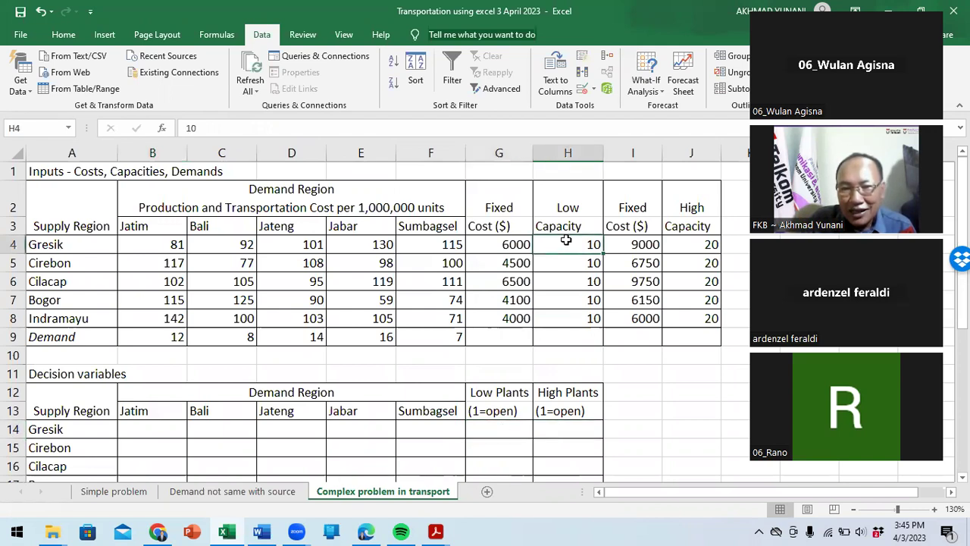
- Match Gresik's High Plants decision cell H14 with its high capacity input in J4
{"action": "left_click", "coordinate": [562, 429]}
{"action": "left_click", "coordinate": [695, 245]}
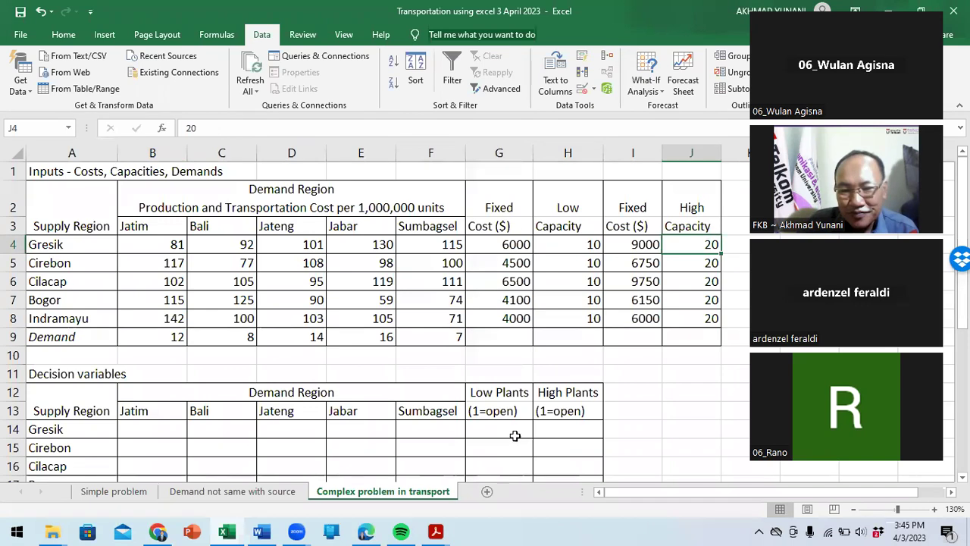
- Begin re-entering Gresik's excess capacity formula in B22 with its Low Plants decision times low capacity, =G14*H4
{"action": "scroll", "coordinate": [515, 436], "scroll_direction": "down", "scroll_amount": 2}
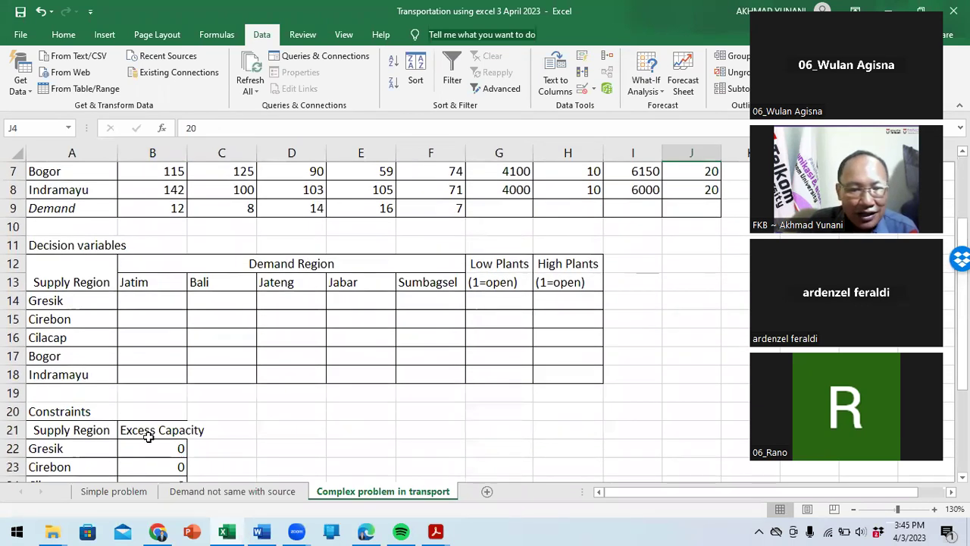
{"action": "left_click", "coordinate": [148, 438]}
{"action": "left_click", "coordinate": [152, 447]}
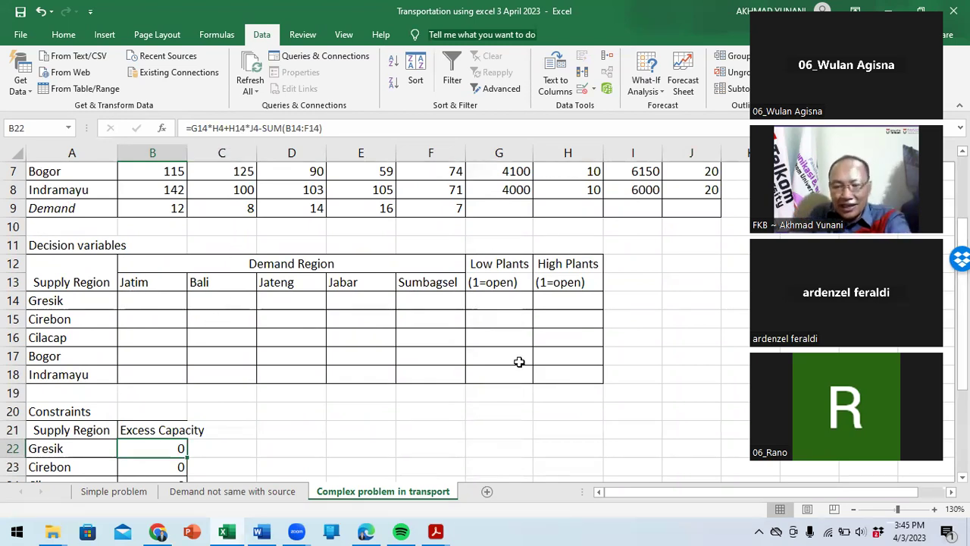
{"action": "type", "text": "="}
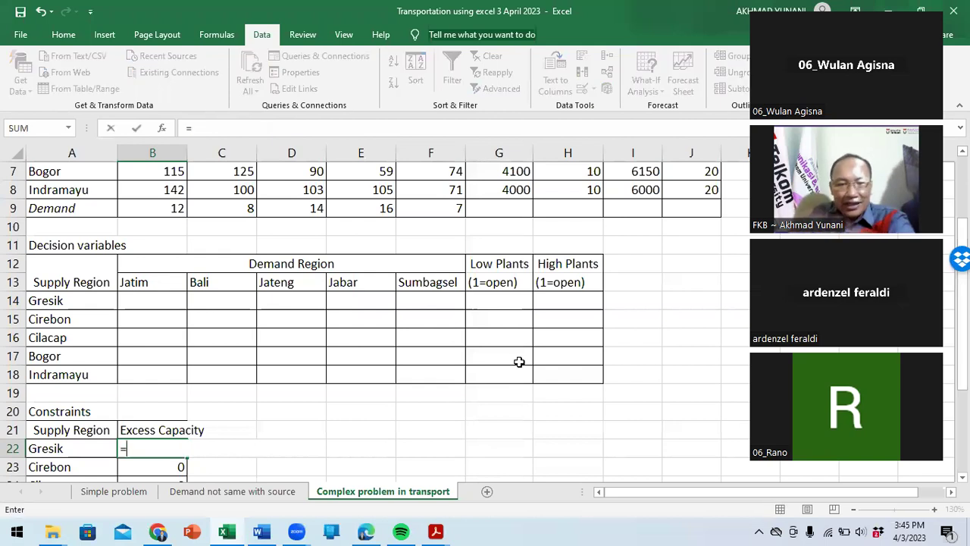
{"action": "left_click", "coordinate": [502, 303]}
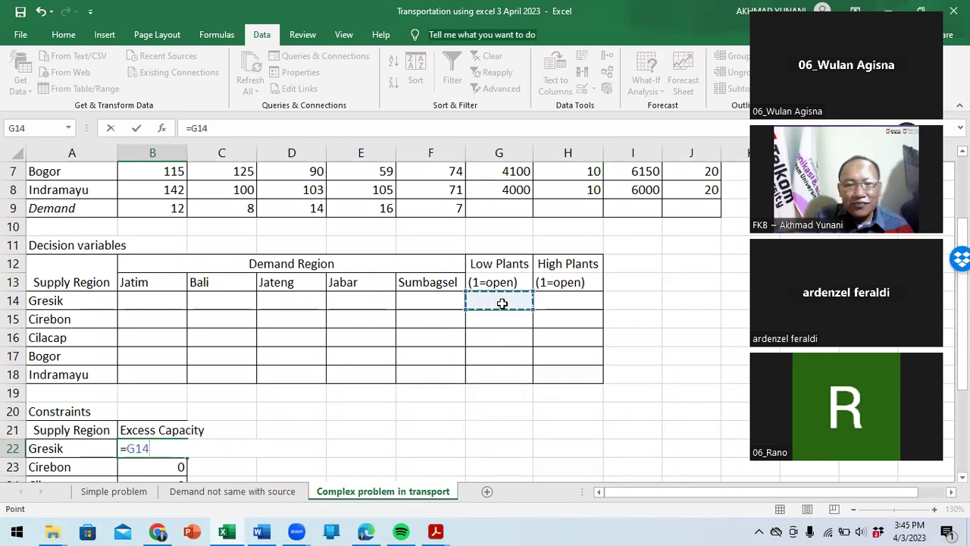
{"action": "type", "text": "*"}
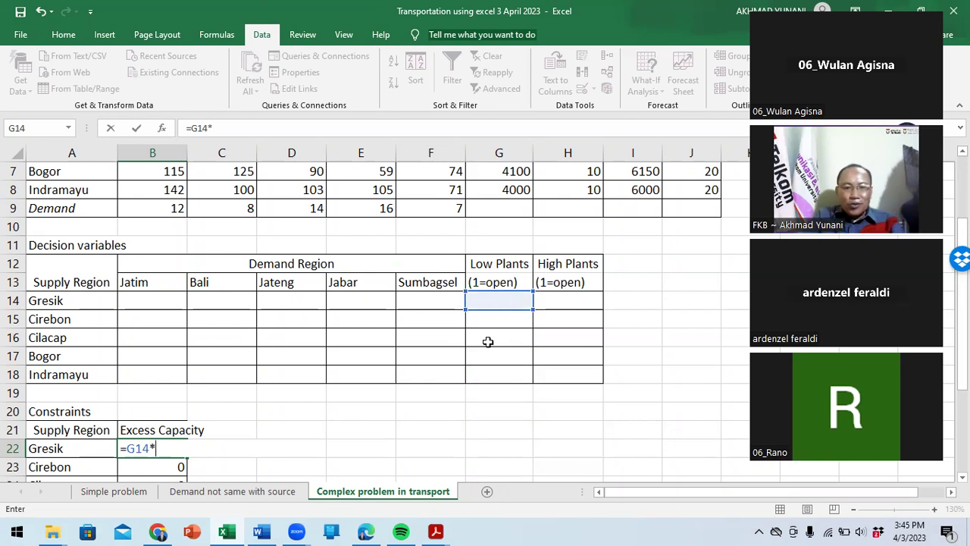
{"action": "scroll", "coordinate": [485, 355], "scroll_direction": "up", "scroll_amount": 2}
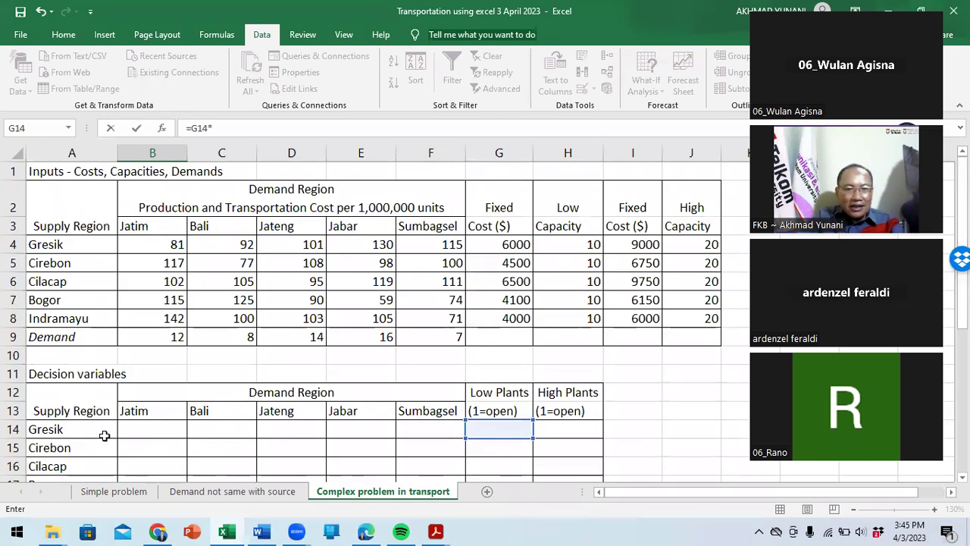
{"action": "left_click", "coordinate": [572, 244]}
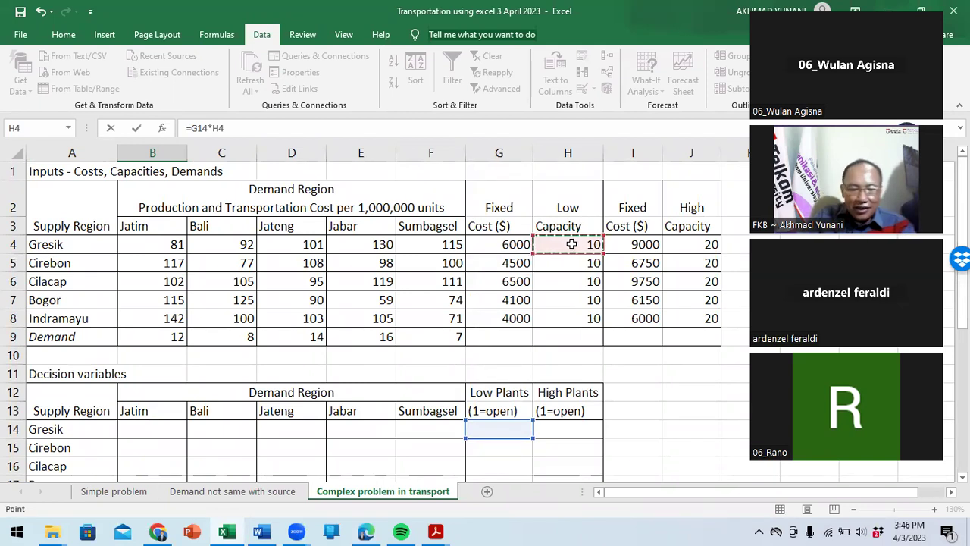
- Extend the B22 formula by adding Gresik's High Plants decision times its high capacity, +H14*J4
{"action": "type", "text": "+"}
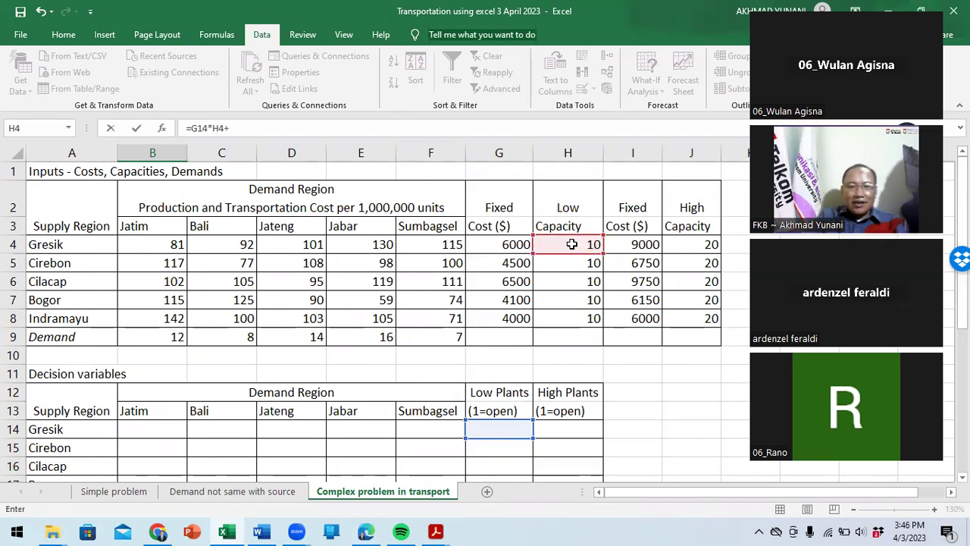
{"action": "left_click", "coordinate": [556, 427]}
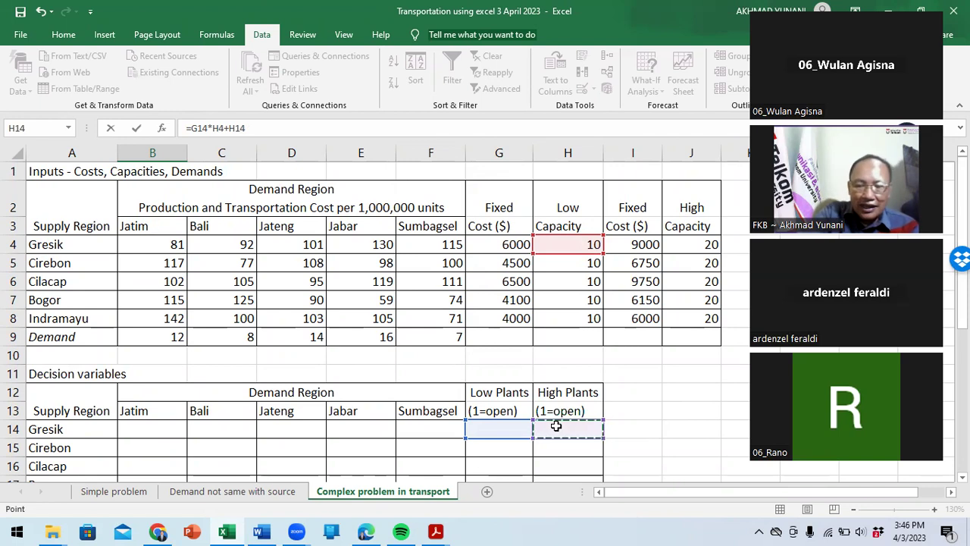
{"action": "type", "text": "*"}
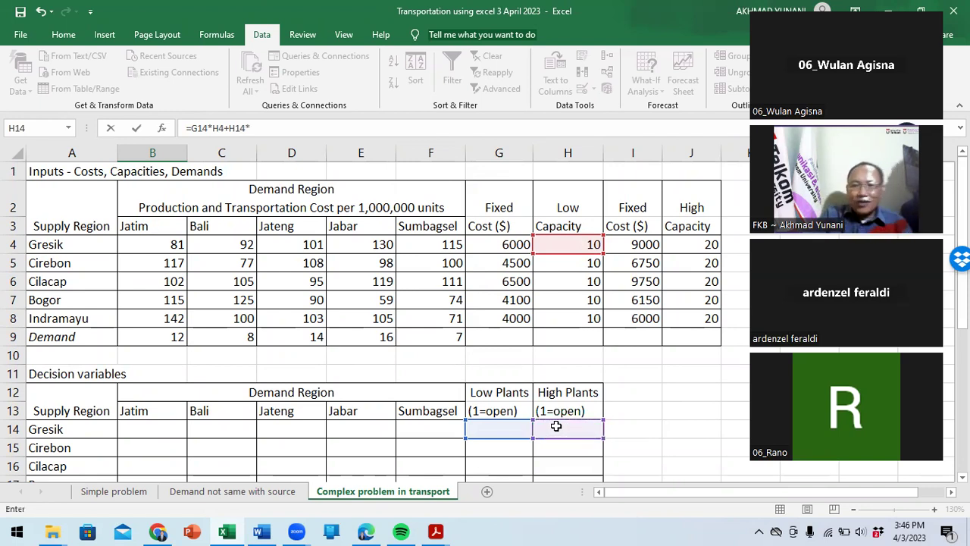
{"action": "left_click", "coordinate": [686, 244]}
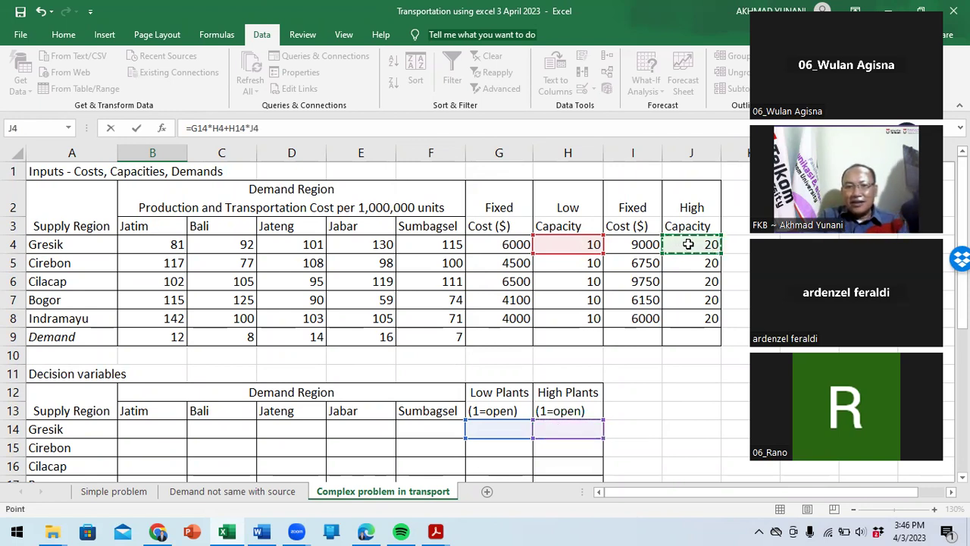
- Complete the B22 formula by subtracting Gresik's total shipments to all demand regions, -SUM(B14:F14)
{"action": "type", "text": "-"}
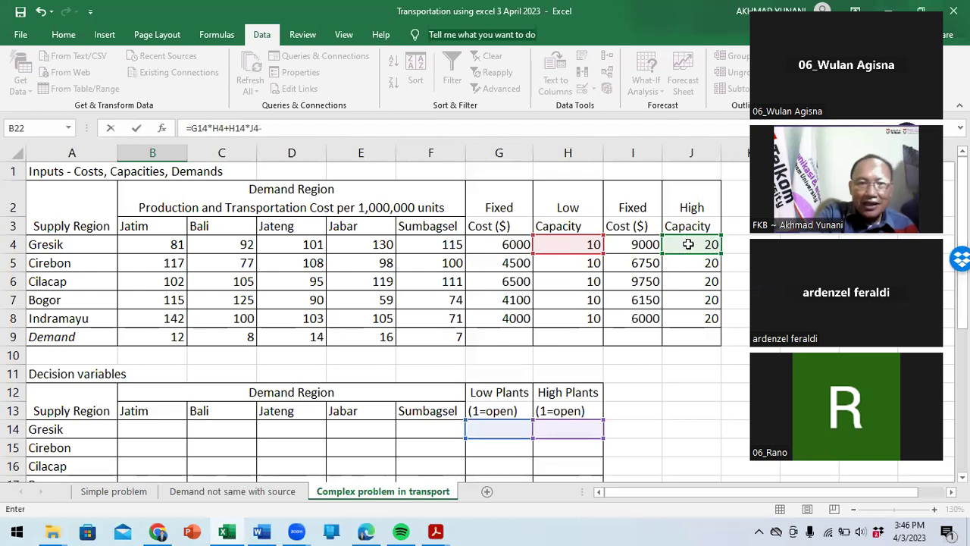
{"action": "type", "text": "sum("}
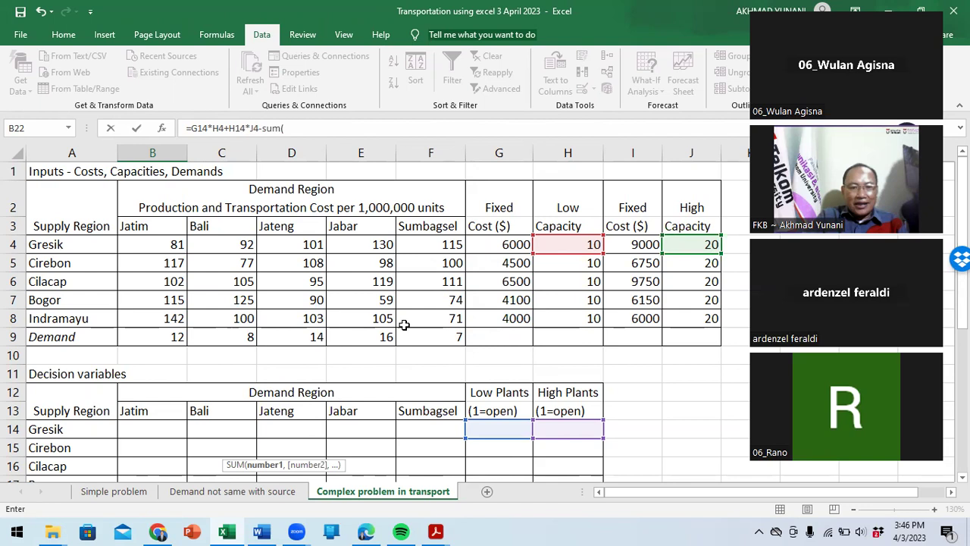
{"action": "scroll", "coordinate": [303, 357], "scroll_direction": "down", "scroll_amount": 1}
{"action": "left_click_drag", "start_coordinate": [134, 355], "coordinate": [410, 354]}
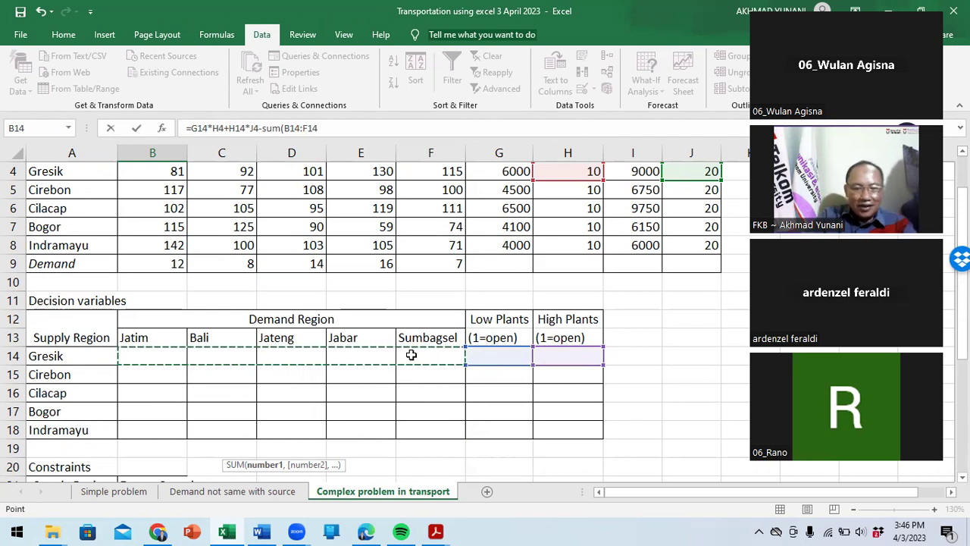
{"action": "type", "text": ")"}
{"action": "key", "text": "Return"}
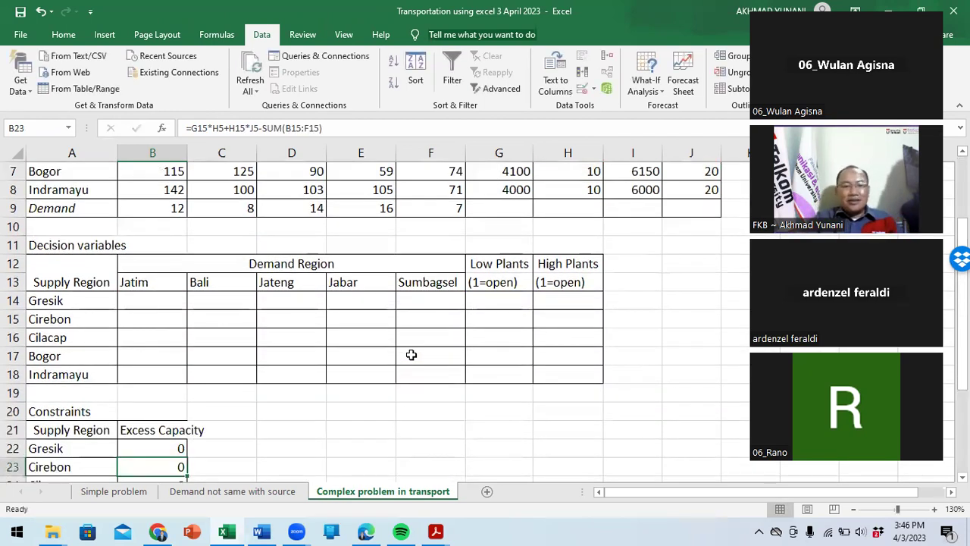
- Review Gresik's excess capacity cell B22 against the Low Plants and High Plants decision range G14:H18
{"action": "left_click", "coordinate": [162, 445]}
{"action": "scroll", "coordinate": [171, 442], "scroll_direction": "down", "scroll_amount": 1}
{"action": "scroll", "coordinate": [316, 390], "scroll_direction": "up", "scroll_amount": 1}
{"action": "left_click_drag", "start_coordinate": [496, 296], "coordinate": [554, 370]}
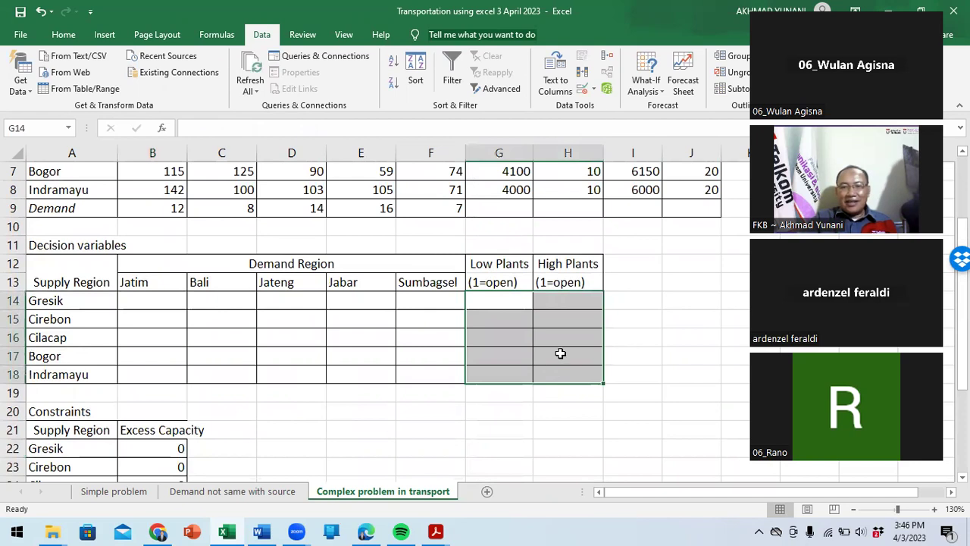
{"action": "left_click", "coordinate": [558, 355]}
{"action": "left_click_drag", "start_coordinate": [523, 302], "coordinate": [563, 371]}
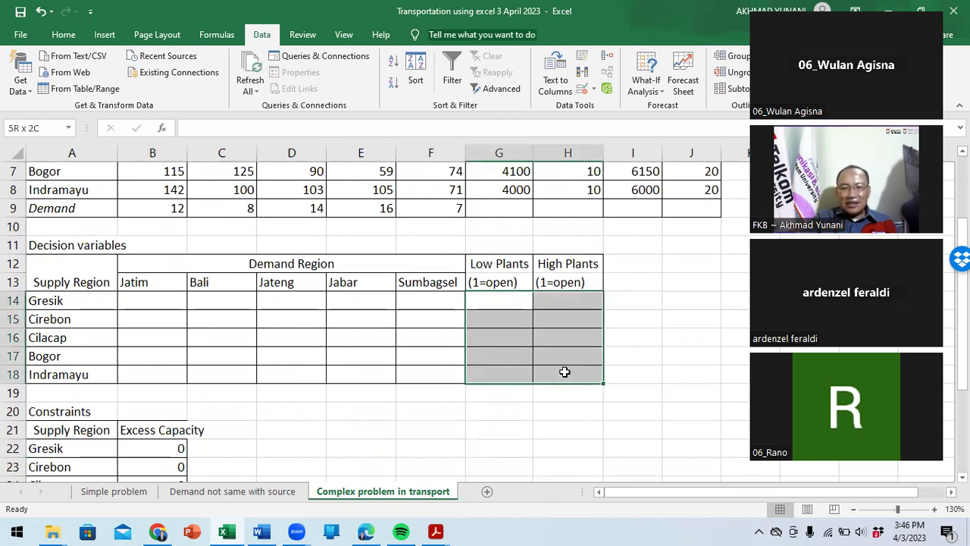
{"action": "left_click", "coordinate": [391, 442]}
- Check the excess capacity formulas for Cirebon, Cilacap, Bogor and Indramayu in B23 through B26
{"action": "scroll", "coordinate": [173, 458], "scroll_direction": "down", "scroll_amount": 1}
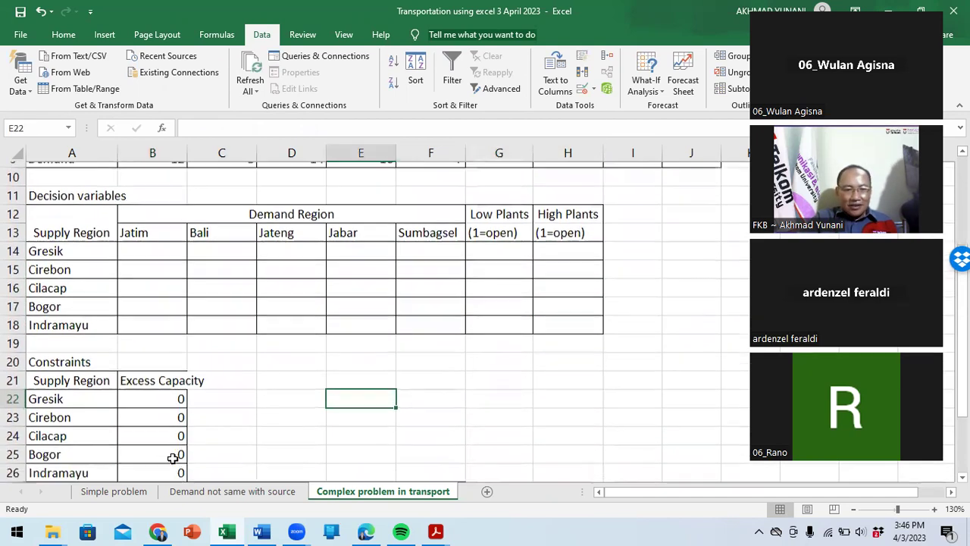
{"action": "left_click", "coordinate": [160, 411]}
{"action": "left_click", "coordinate": [165, 438]}
{"action": "left_click", "coordinate": [167, 449]}
{"action": "left_click", "coordinate": [169, 465]}
- Inspect Jatim's unmet demand formula in B28 and trace it to the demand row and the decision variables
{"action": "scroll", "coordinate": [258, 448], "scroll_direction": "down", "scroll_amount": 1}
{"action": "scroll", "coordinate": [258, 449], "scroll_direction": "down", "scroll_amount": 1}
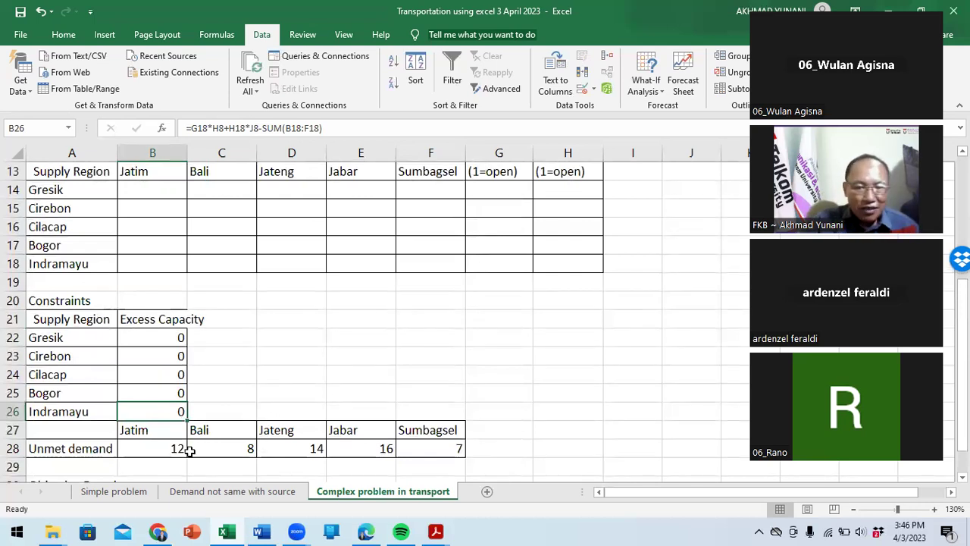
{"action": "left_click", "coordinate": [164, 448]}
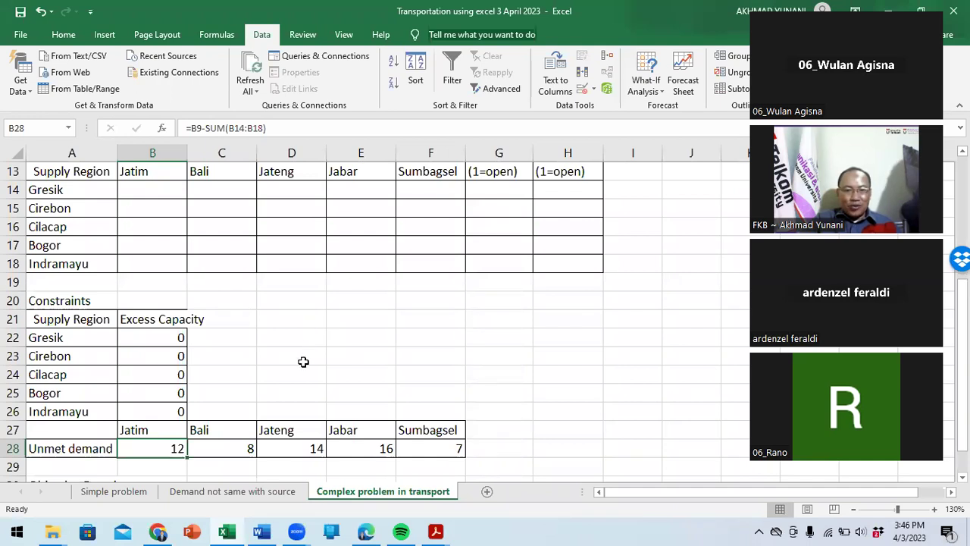
{"action": "scroll", "coordinate": [292, 377], "scroll_direction": "up", "scroll_amount": 3}
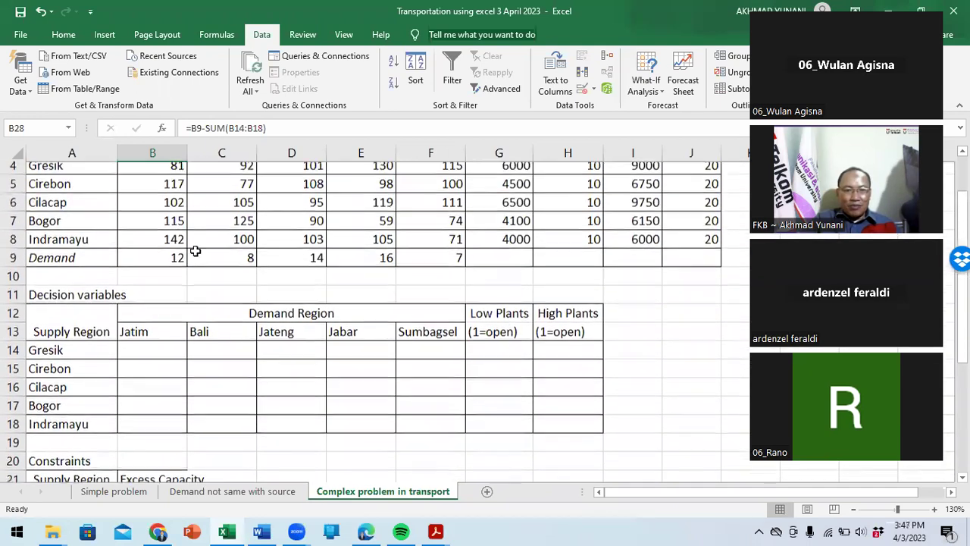
{"action": "scroll", "coordinate": [204, 349], "scroll_direction": "down", "scroll_amount": 4}
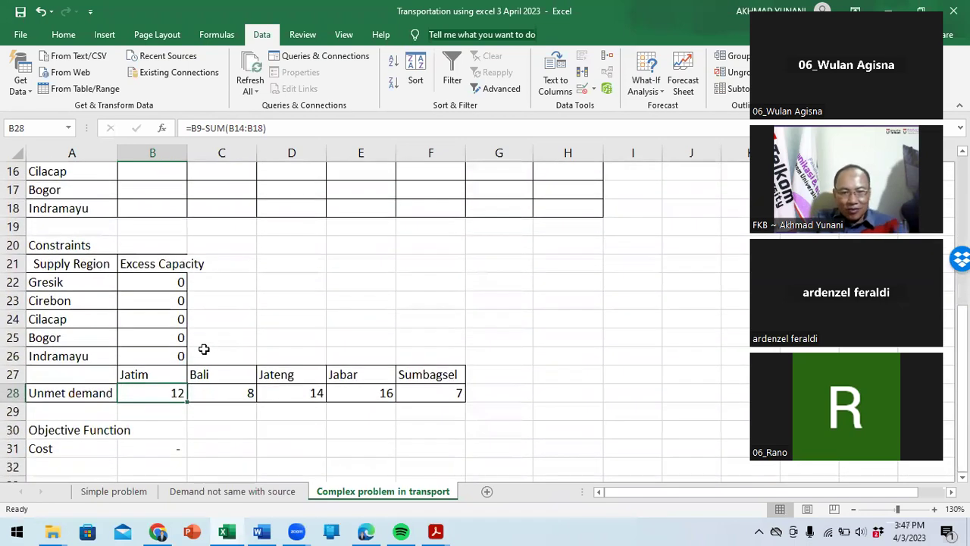
- Re-enter Jatim's unmet demand in B28 as its demand minus total shipments received, =B9-SUM(B14:B18)
{"action": "type", "text": "="}
{"action": "scroll", "coordinate": [204, 348], "scroll_direction": "up", "scroll_amount": 3}
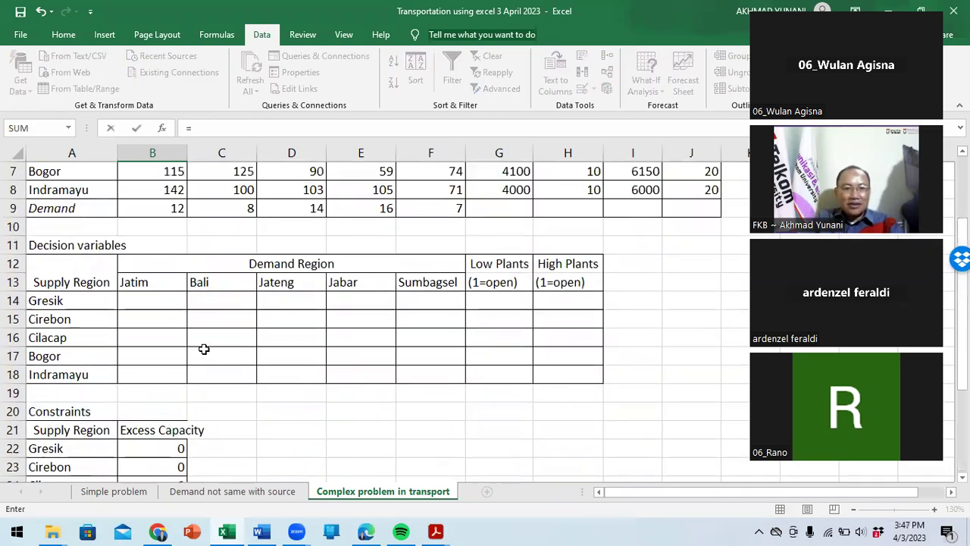
{"action": "left_click", "coordinate": [176, 205]}
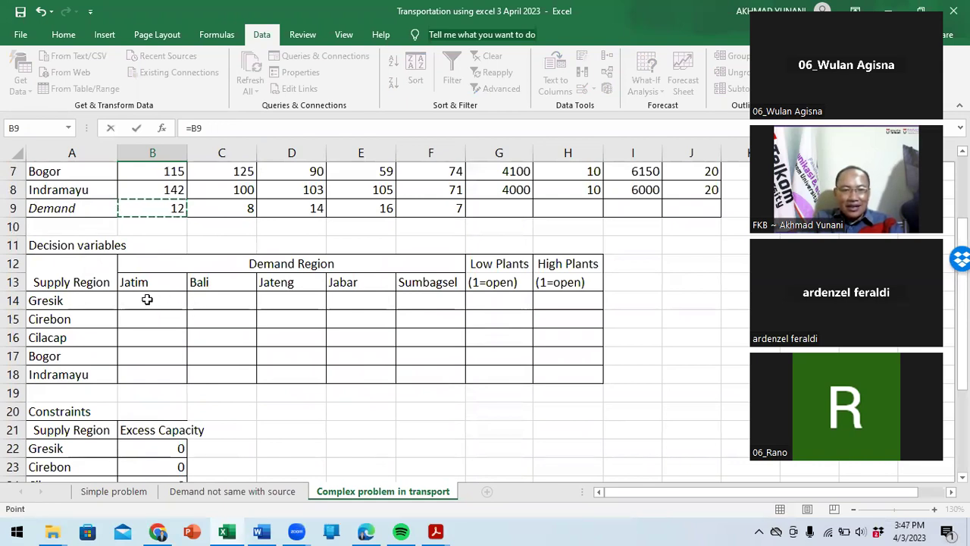
{"action": "type", "text": "-sum("}
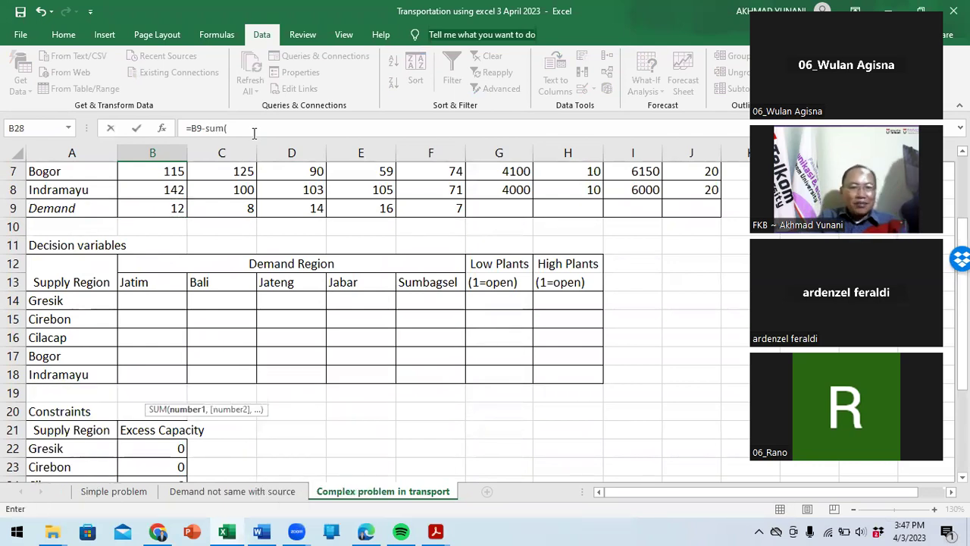
{"action": "left_click_drag", "start_coordinate": [163, 296], "coordinate": [176, 368]}
{"action": "key", "text": "Return"}
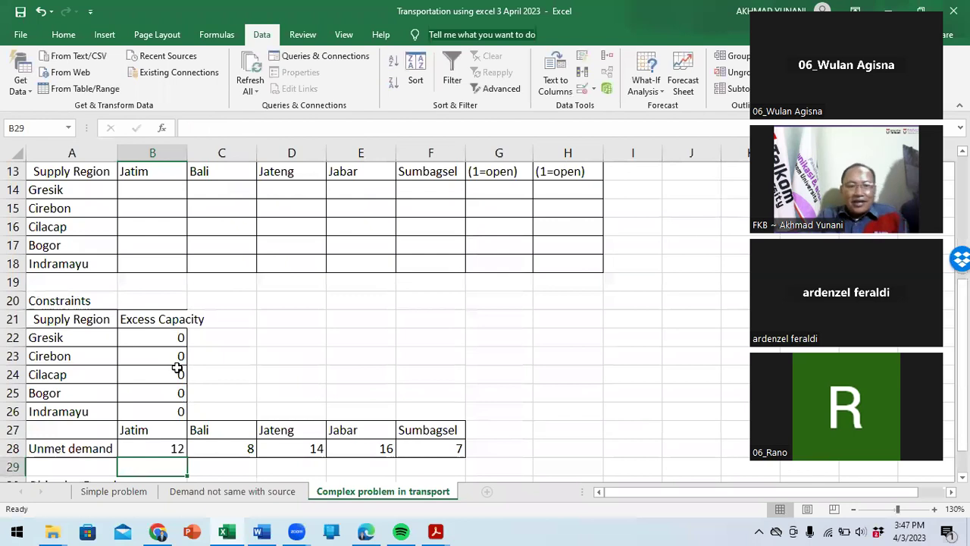
{"action": "left_click", "coordinate": [168, 449]}
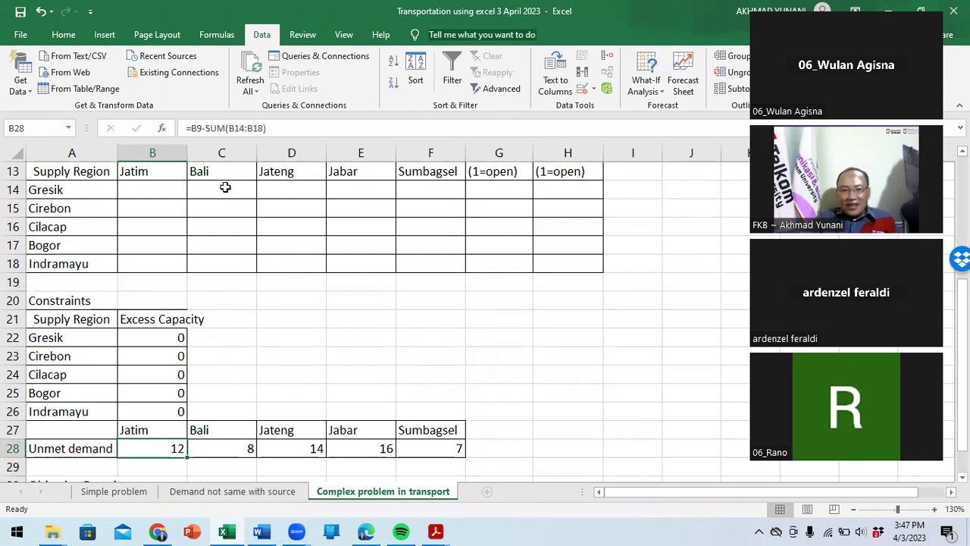
- Begin rebuilding the total cost formula in B31 with a SUMPRODUCT function
{"action": "scroll", "coordinate": [225, 187], "scroll_direction": "down", "scroll_amount": 1}
{"action": "scroll", "coordinate": [219, 227], "scroll_direction": "down", "scroll_amount": 1}
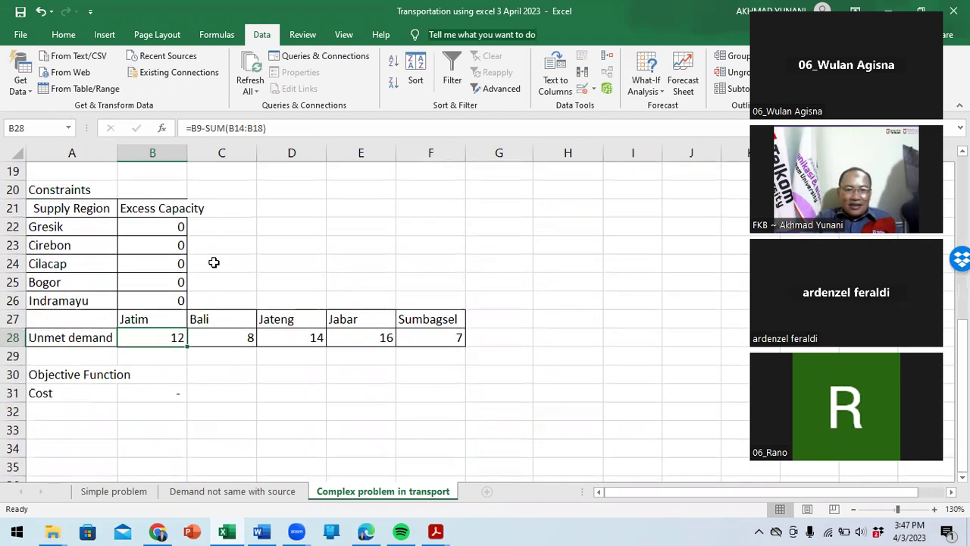
{"action": "left_click", "coordinate": [154, 393]}
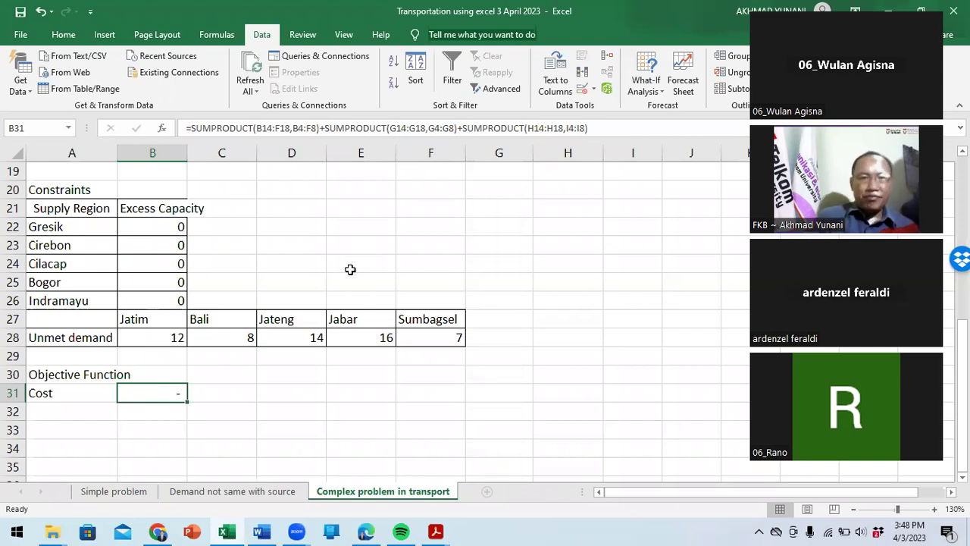
{"action": "type", "text": "="}
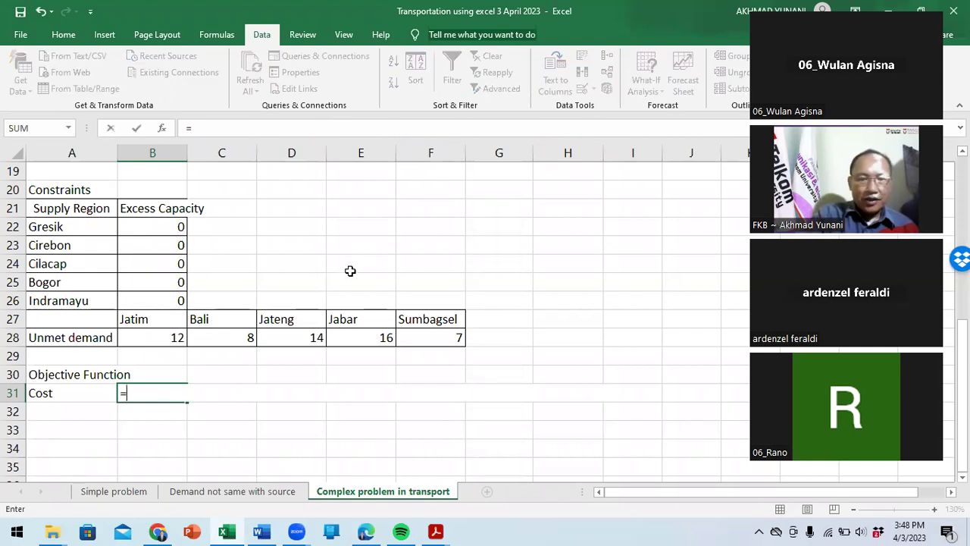
{"action": "type", "text": "sum"}
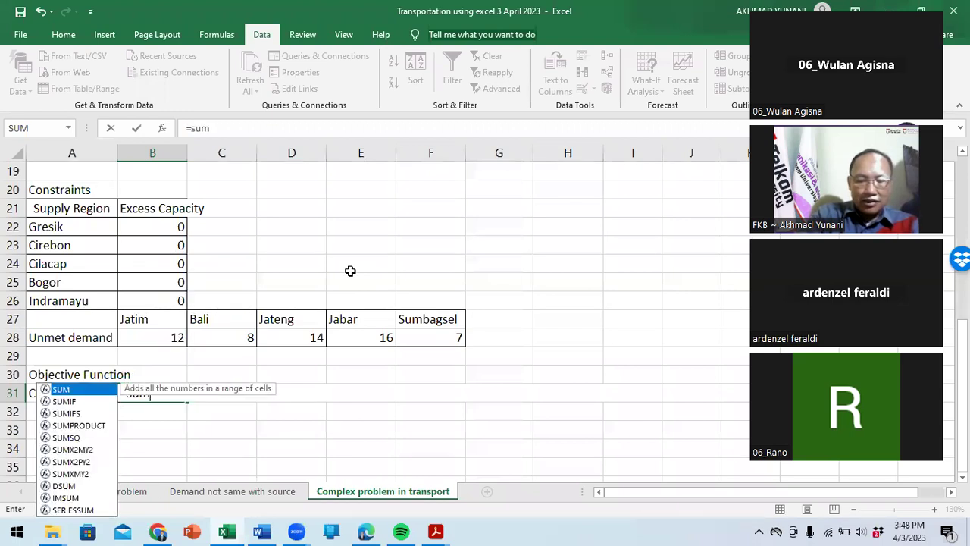
{"action": "type", "text": "produ"}
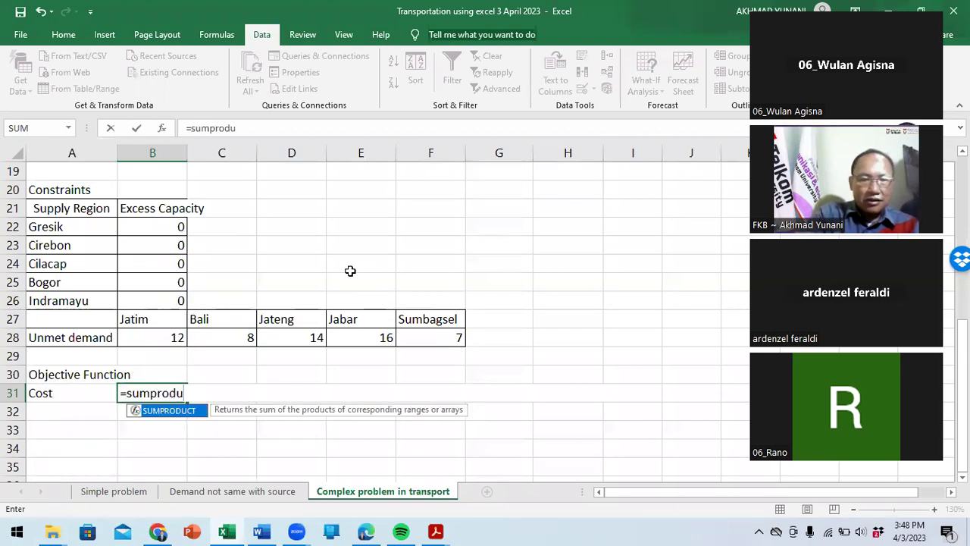
{"action": "type", "text": "cT9"}
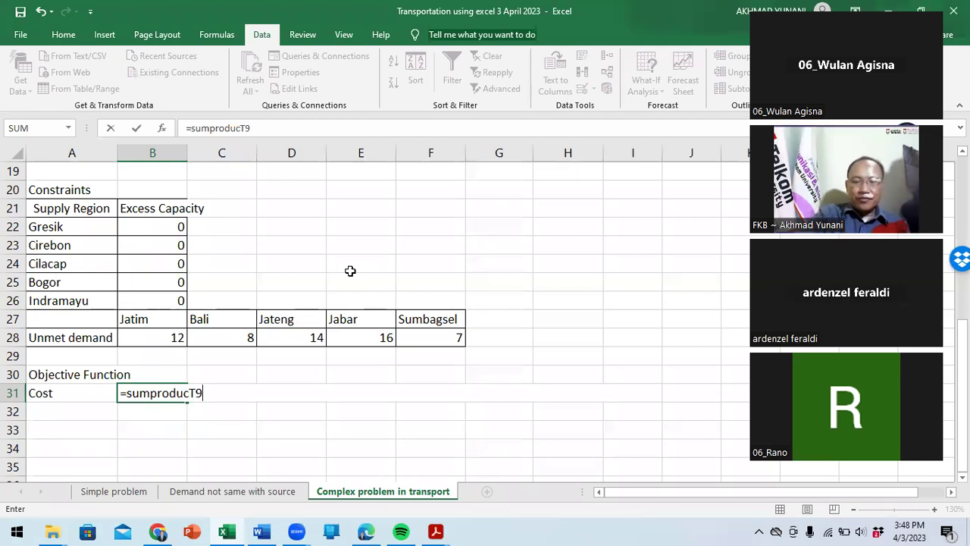
{"action": "key", "text": "BackSpace"}
{"action": "key", "text": "BackSpace"}
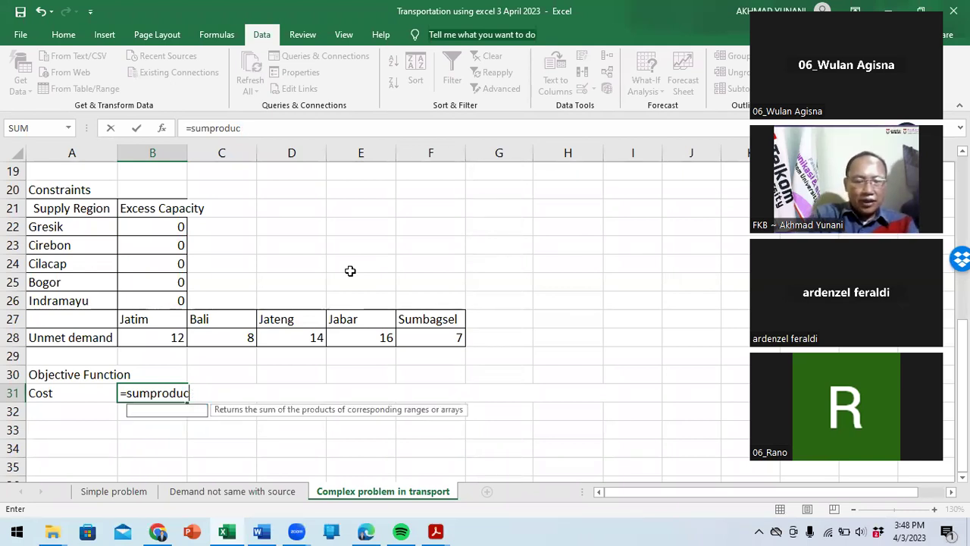
{"action": "type", "text": "T"}
{"action": "key", "text": "BackSpace"}
{"action": "type", "text": "t"}
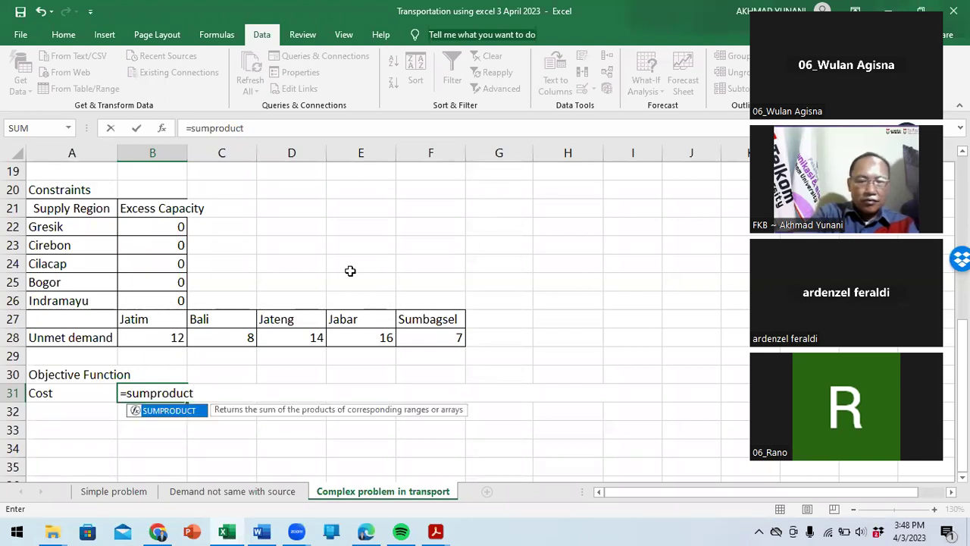
{"action": "type", "text": "("}
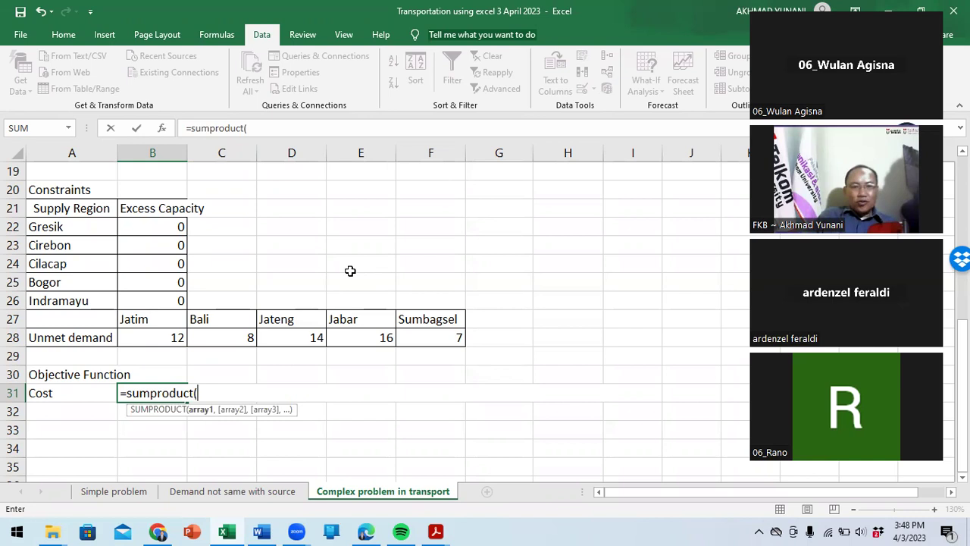
- Complete the first SUMPRODUCT with the production and transportation costs B4:F8 and the shipment decision variables B14:F18
{"action": "scroll", "coordinate": [345, 270], "scroll_direction": "up", "scroll_amount": 3}
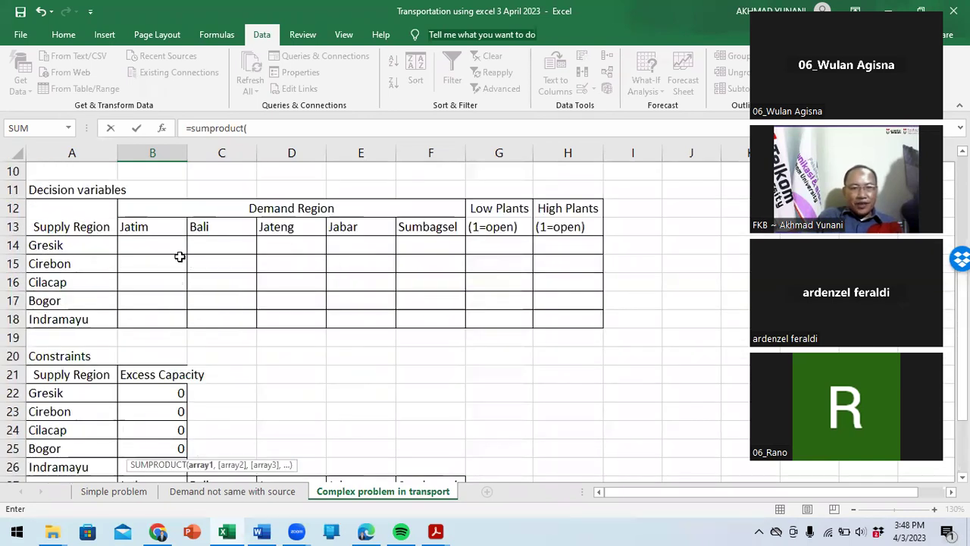
{"action": "scroll", "coordinate": [175, 243], "scroll_direction": "up", "scroll_amount": 1}
{"action": "scroll", "coordinate": [174, 233], "scroll_direction": "up", "scroll_amount": 2}
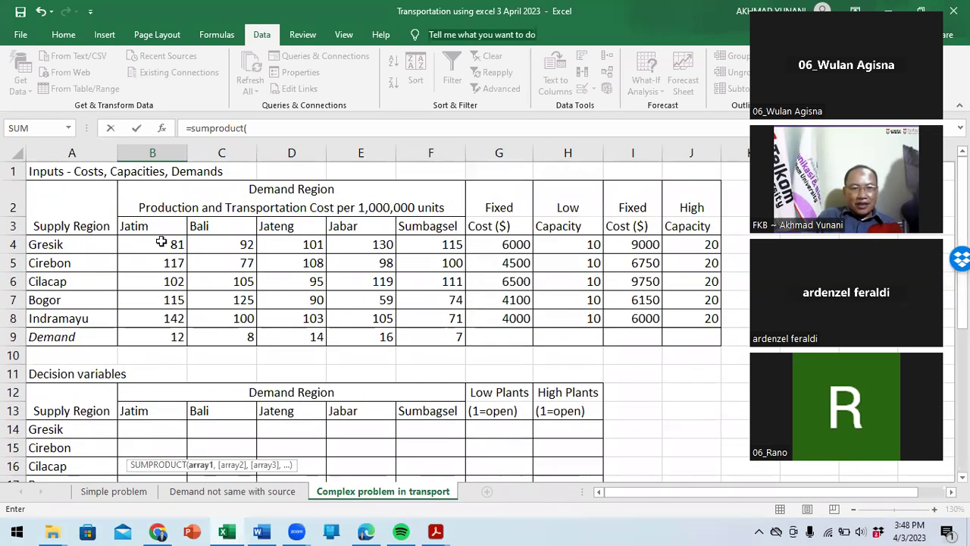
{"action": "left_click", "coordinate": [160, 242]}
{"action": "left_click_drag", "start_coordinate": [162, 241], "coordinate": [432, 319]}
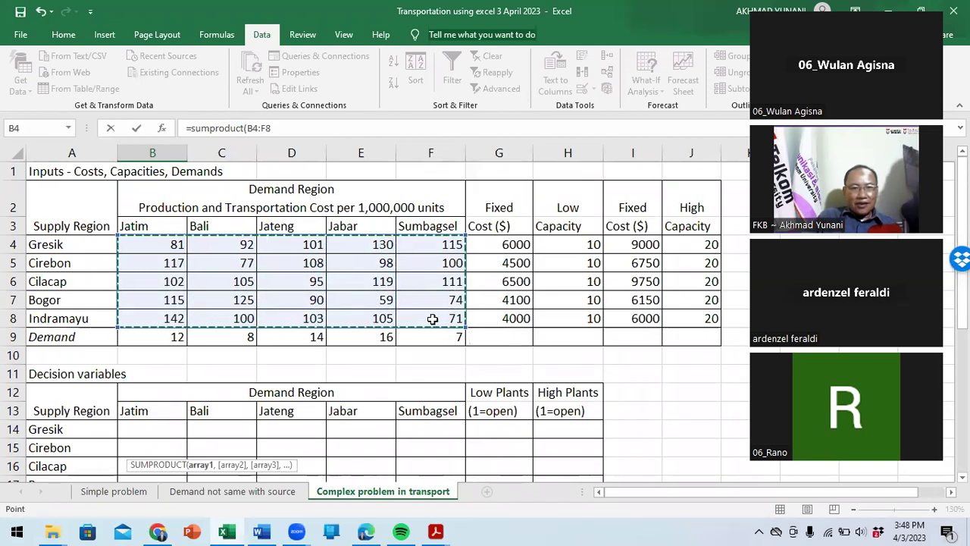
{"action": "left_click", "coordinate": [324, 130]}
{"action": "type", "text": ","}
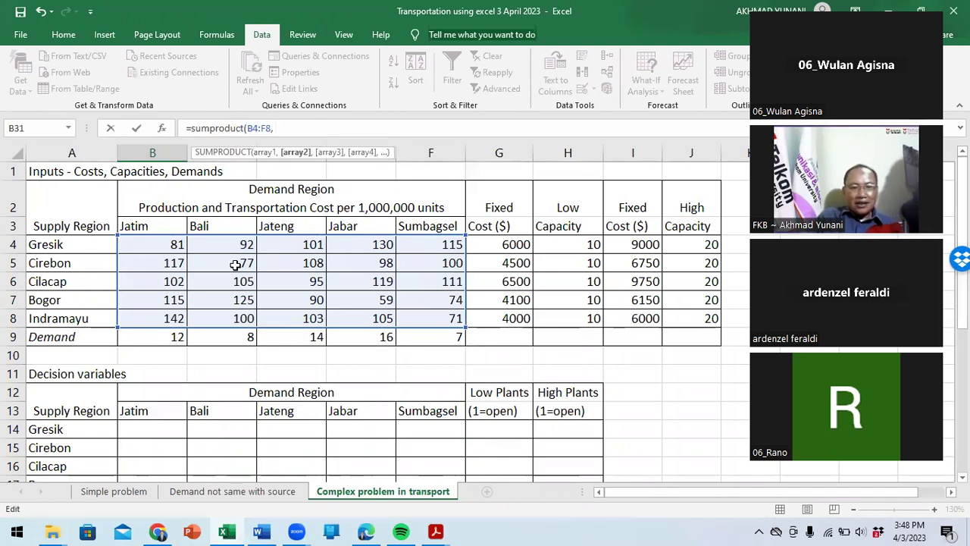
{"action": "scroll", "coordinate": [235, 265], "scroll_direction": "down", "scroll_amount": 3}
{"action": "left_click_drag", "start_coordinate": [146, 239], "coordinate": [416, 313]}
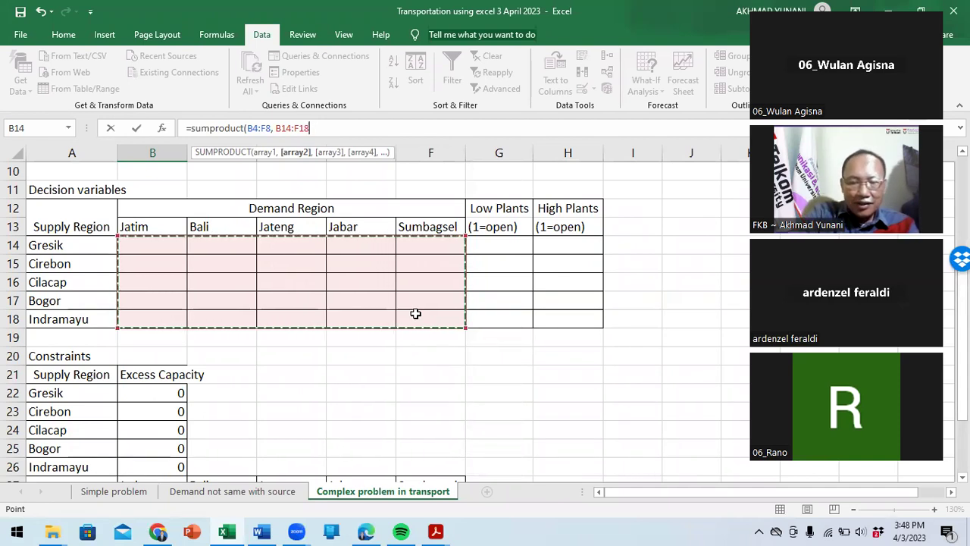
{"action": "type", "text": ")"}
- Add the low-plant fixed cost term to the B31 formula as +SUMPRODUCT(G14:G18, G4:G8)
{"action": "type", "text": "+"}
{"action": "type", "text": "sumpro"}
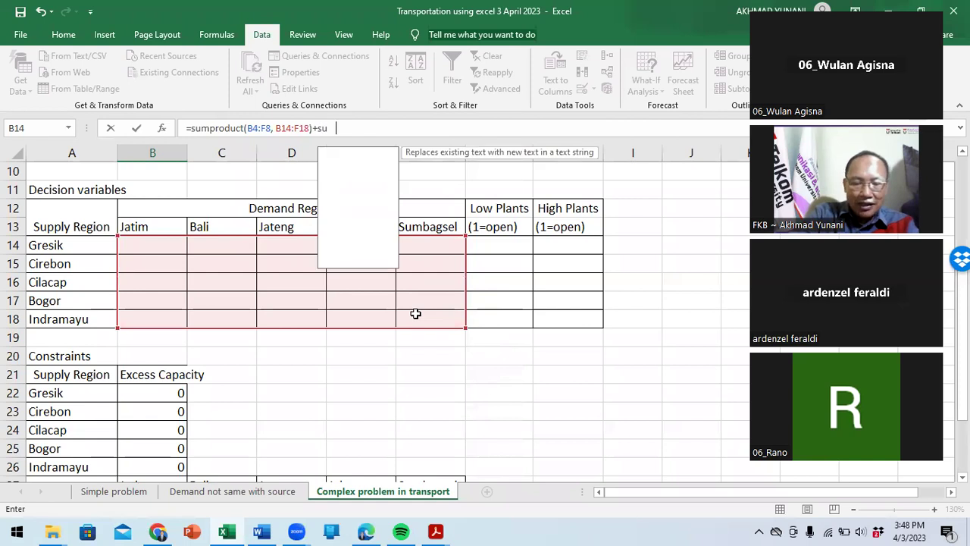
{"action": "type", "text": "duct("}
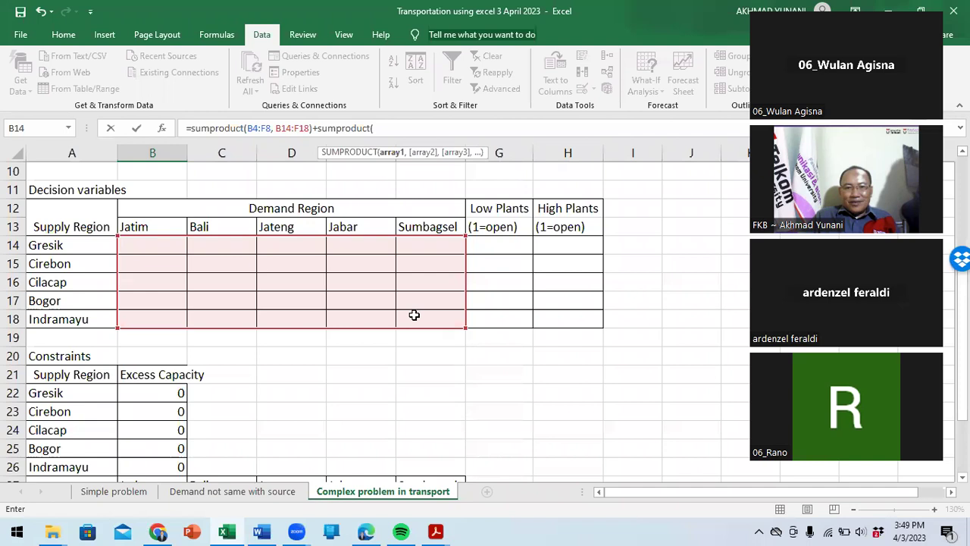
{"action": "scroll", "coordinate": [415, 306], "scroll_direction": "up", "scroll_amount": 1}
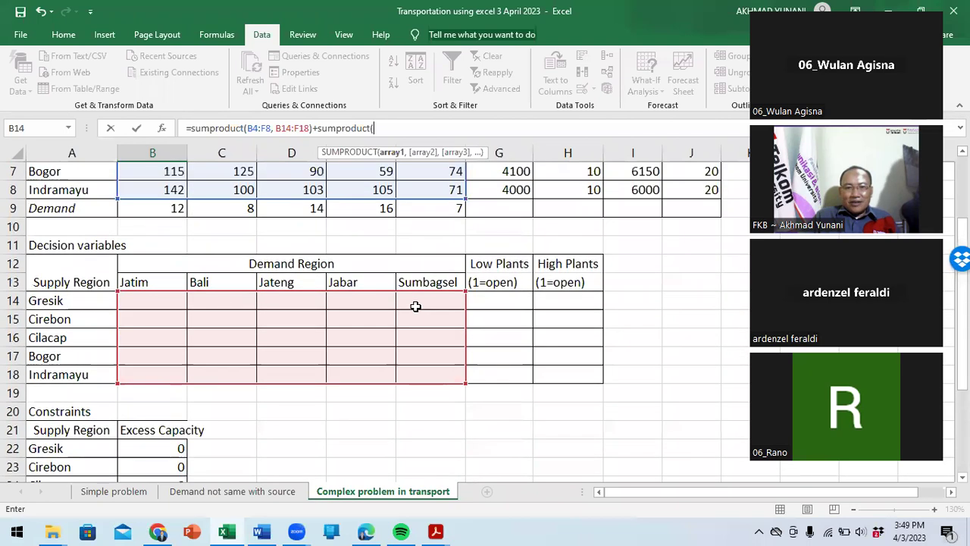
{"action": "scroll", "coordinate": [415, 306], "scroll_direction": "up", "scroll_amount": 2}
{"action": "scroll", "coordinate": [415, 306], "scroll_direction": "up", "scroll_amount": 1}
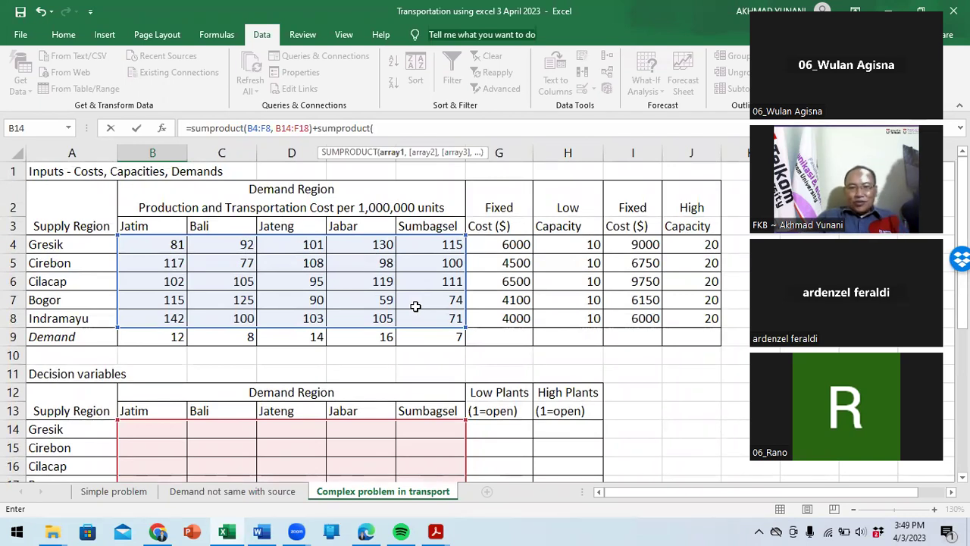
{"action": "scroll", "coordinate": [415, 307], "scroll_direction": "down", "scroll_amount": 1}
{"action": "left_click_drag", "start_coordinate": [493, 355], "coordinate": [492, 429]}
{"action": "type", "text": ","}
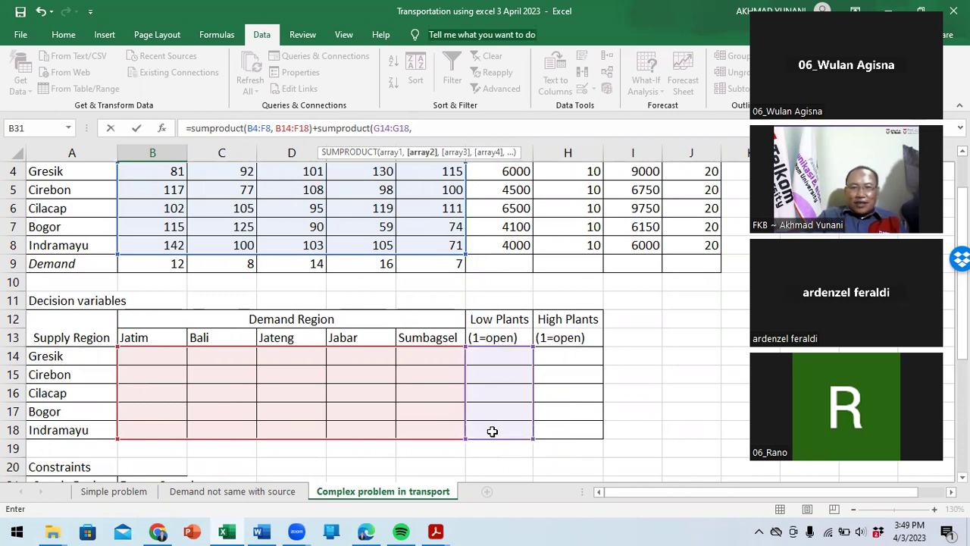
{"action": "scroll", "coordinate": [583, 261], "scroll_direction": "up", "scroll_amount": 1}
{"action": "left_click_drag", "start_coordinate": [503, 244], "coordinate": [502, 315]}
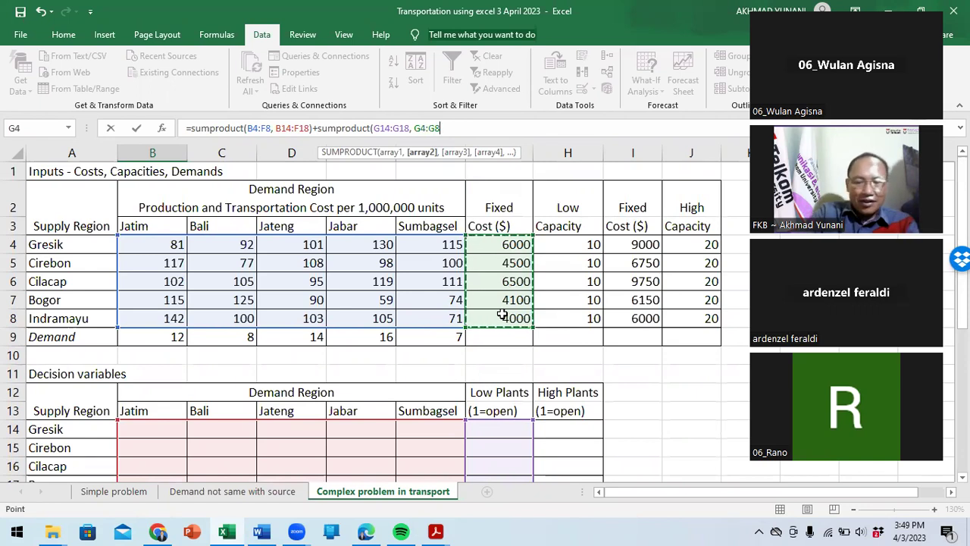
{"action": "type", "text": ")"}
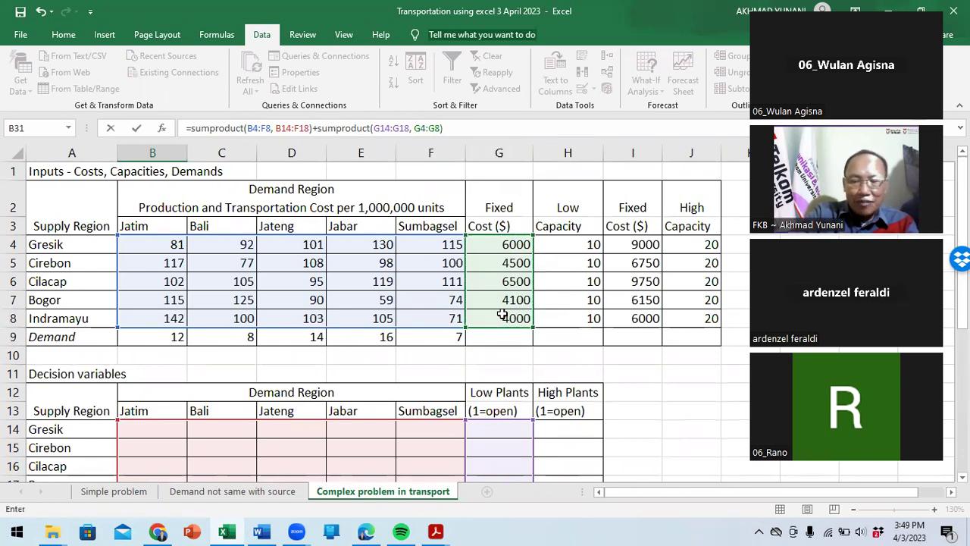
- Add the high-plant fixed cost term +SUMPRODUCT(H14:H18, I4:I8) and enter the finished cost formula
{"action": "type", "text": "+sum"}
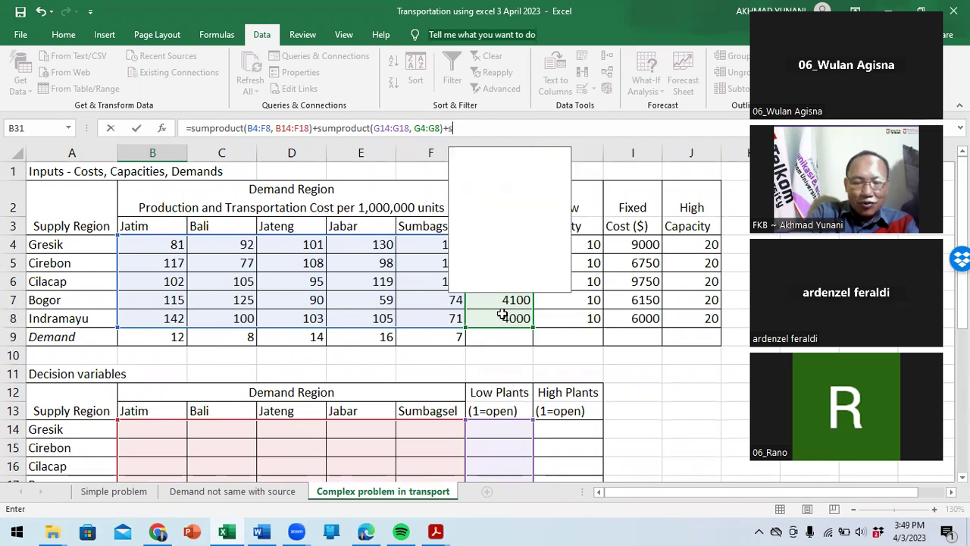
{"action": "type", "text": "product"}
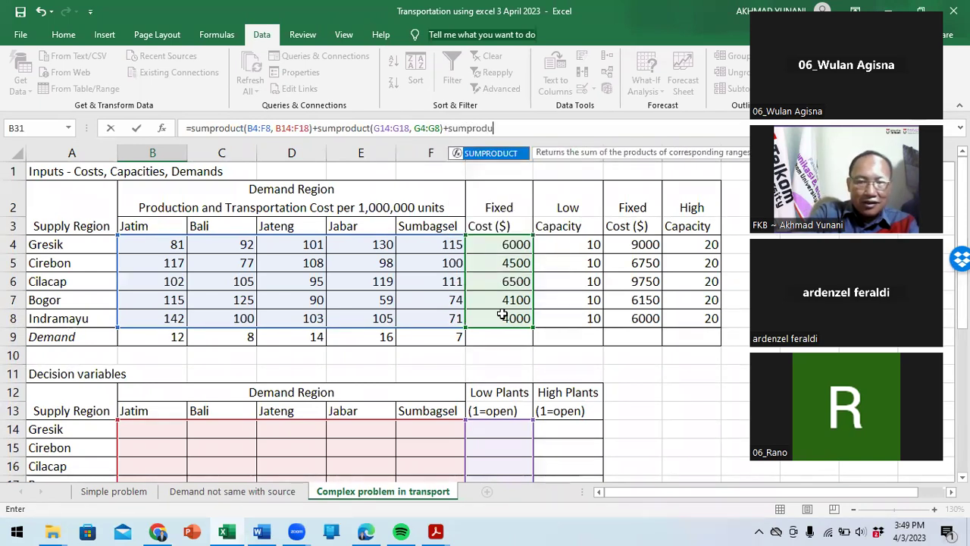
{"action": "type", "text": "("}
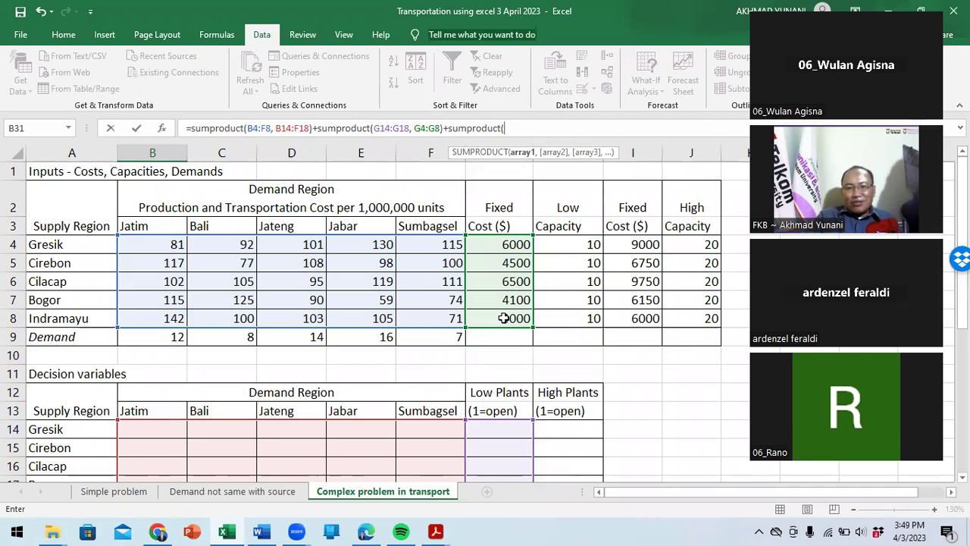
{"action": "scroll", "coordinate": [503, 322], "scroll_direction": "down", "scroll_amount": 2}
{"action": "left_click_drag", "start_coordinate": [576, 352], "coordinate": [576, 429]}
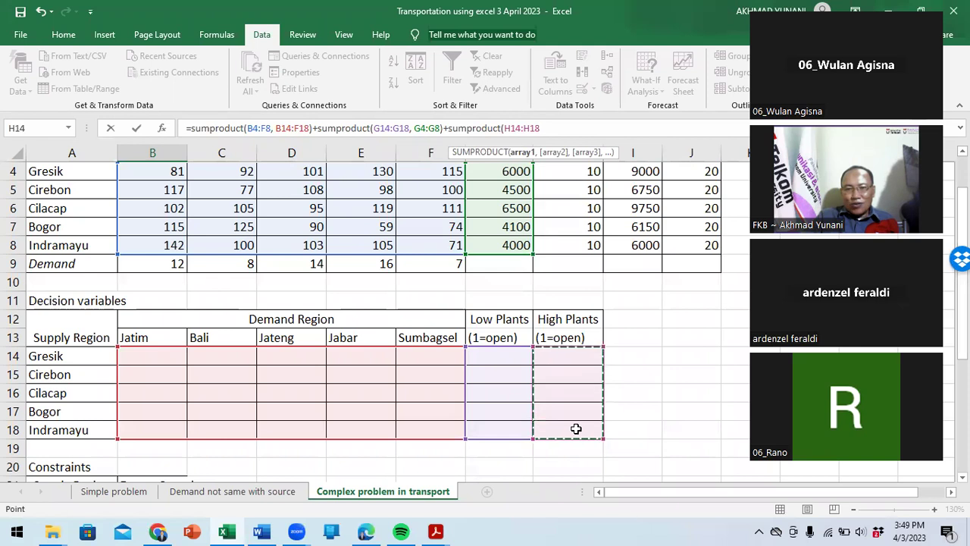
{"action": "type", "text": ","}
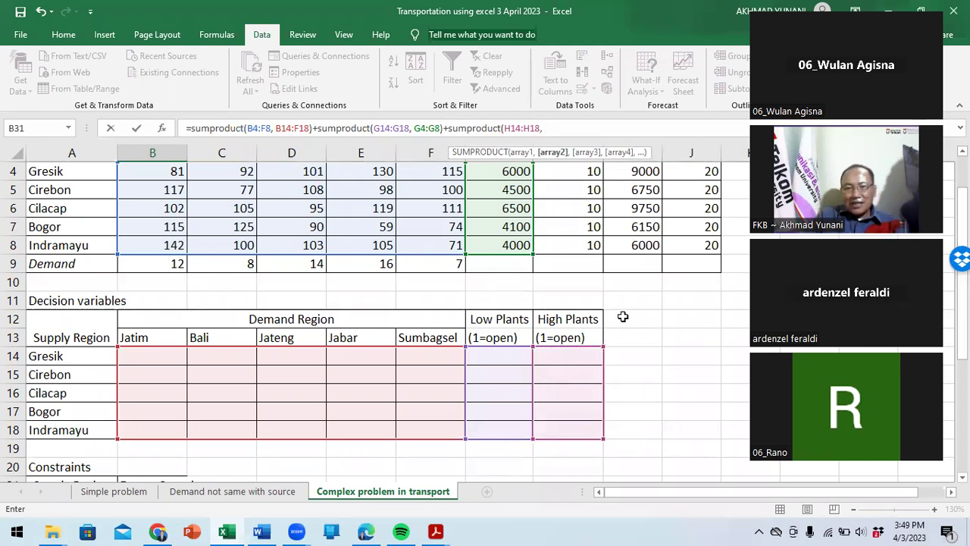
{"action": "scroll", "coordinate": [626, 311], "scroll_direction": "up", "scroll_amount": 1}
{"action": "left_click_drag", "start_coordinate": [635, 244], "coordinate": [631, 321]}
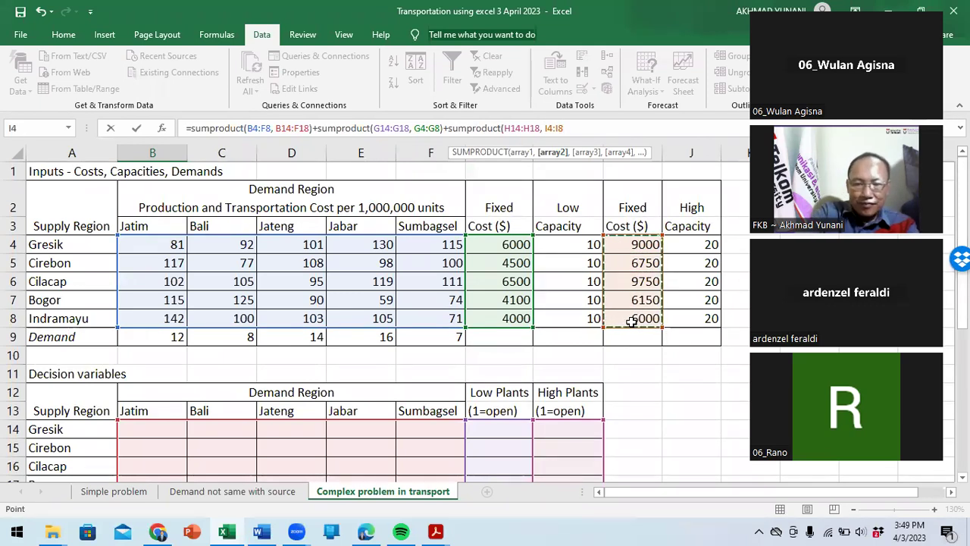
{"action": "type", "text": ")"}
{"action": "key", "text": "Return"}
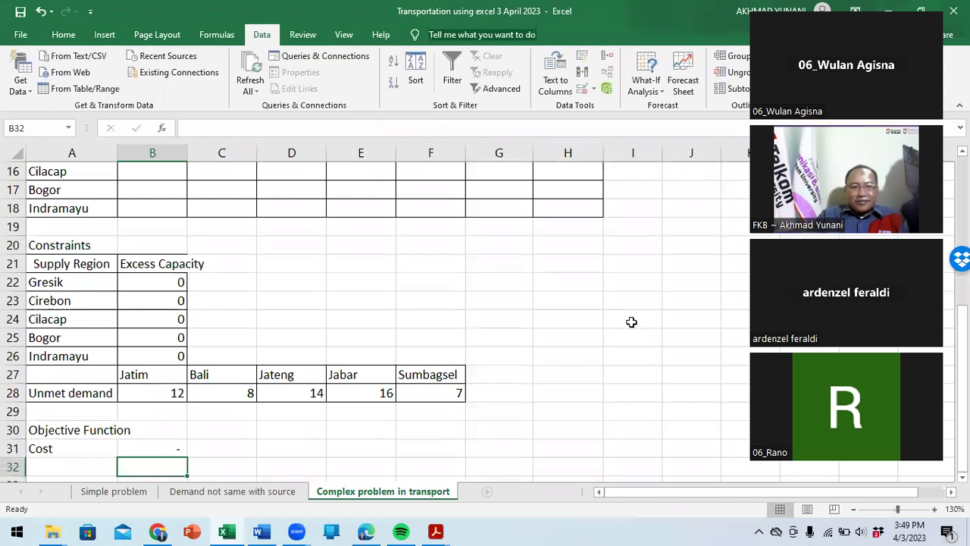
- Open Solver for cost cell B31 and reset all its existing options and cell selections
{"action": "left_click", "coordinate": [154, 449]}
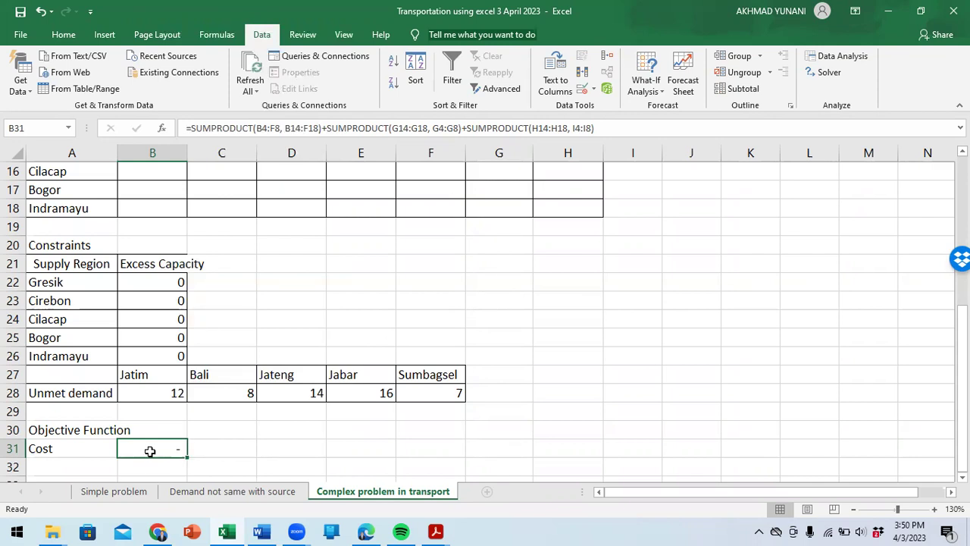
{"action": "left_click", "coordinate": [828, 72]}
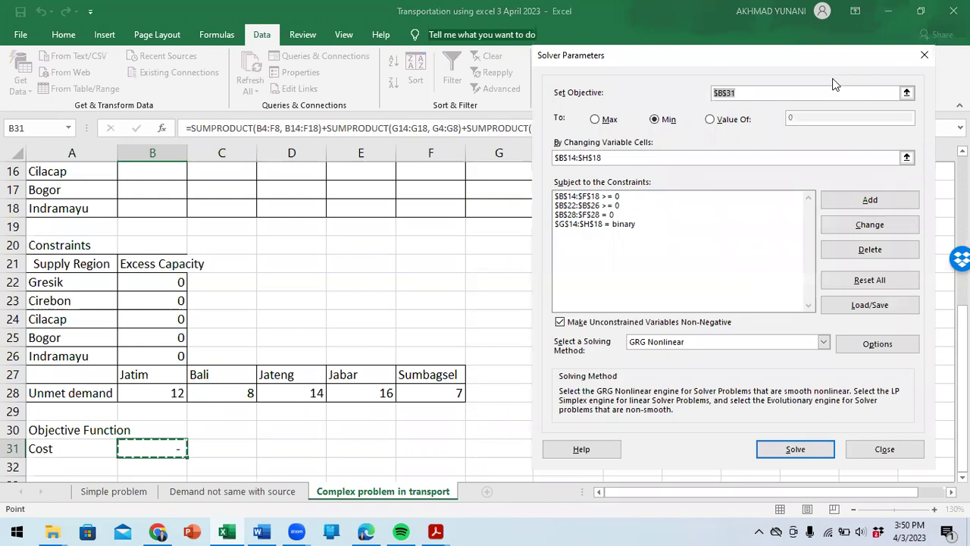
{"action": "left_click", "coordinate": [881, 282]}
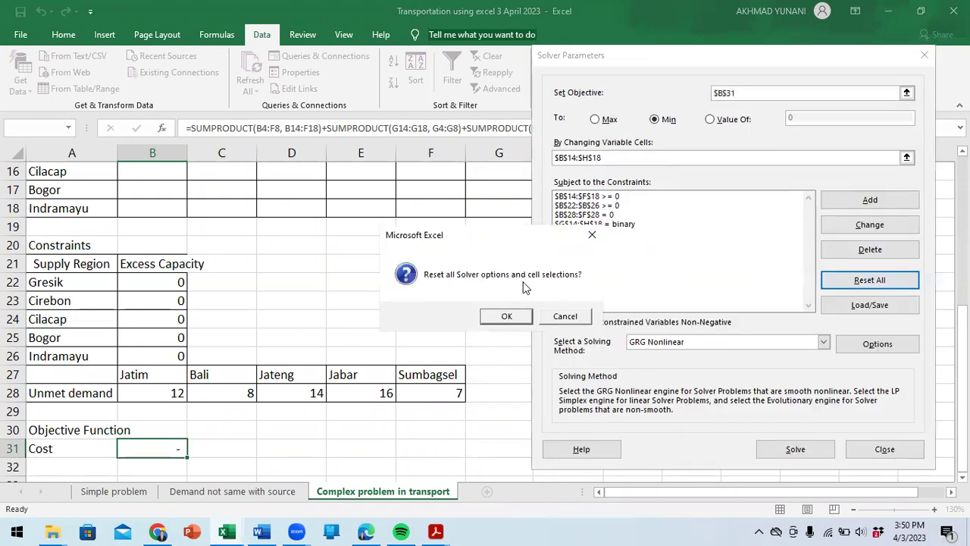
{"action": "left_click", "coordinate": [510, 318]}
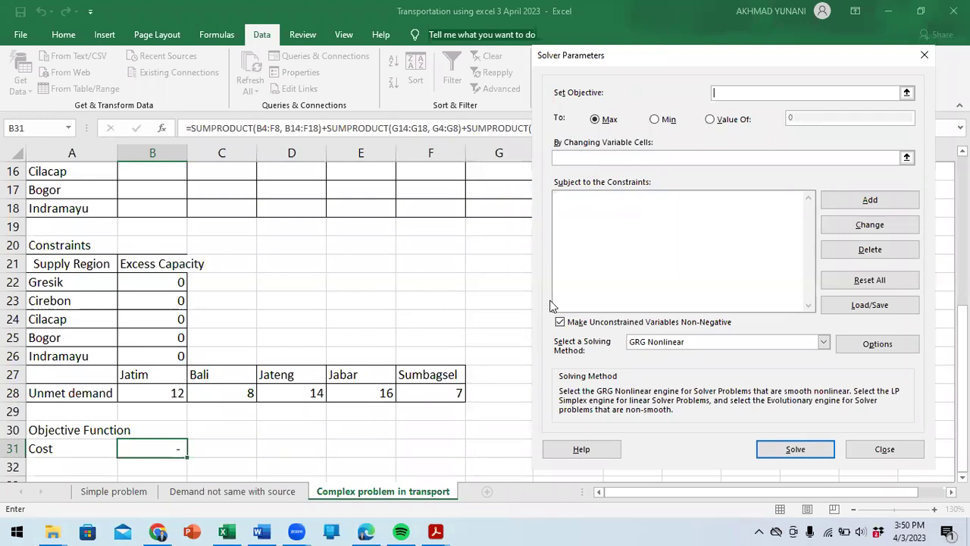
- Set Solver to minimize objective $B$31 by changing variable cells $B$14:$H$18
{"action": "left_click", "coordinate": [655, 119]}
{"action": "left_click", "coordinate": [166, 446]}
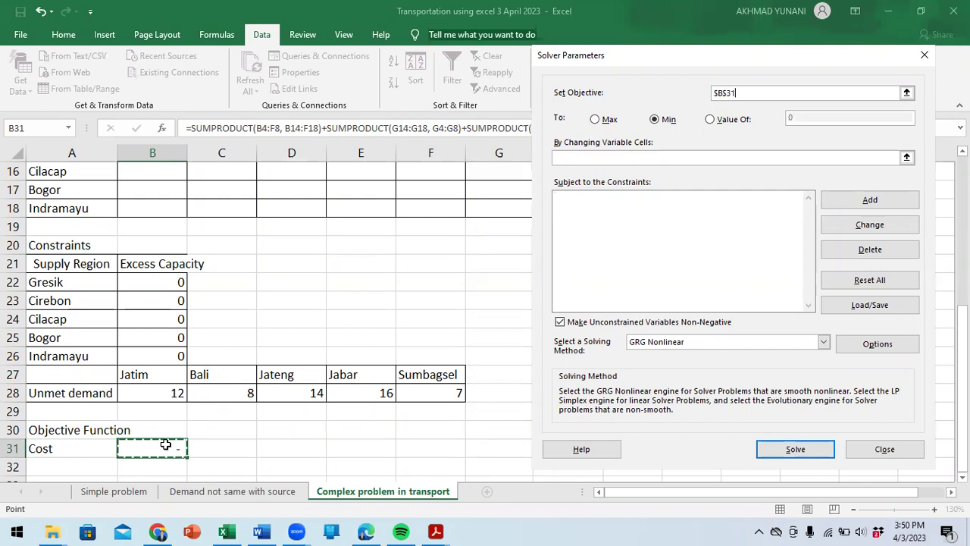
{"action": "left_click", "coordinate": [583, 155]}
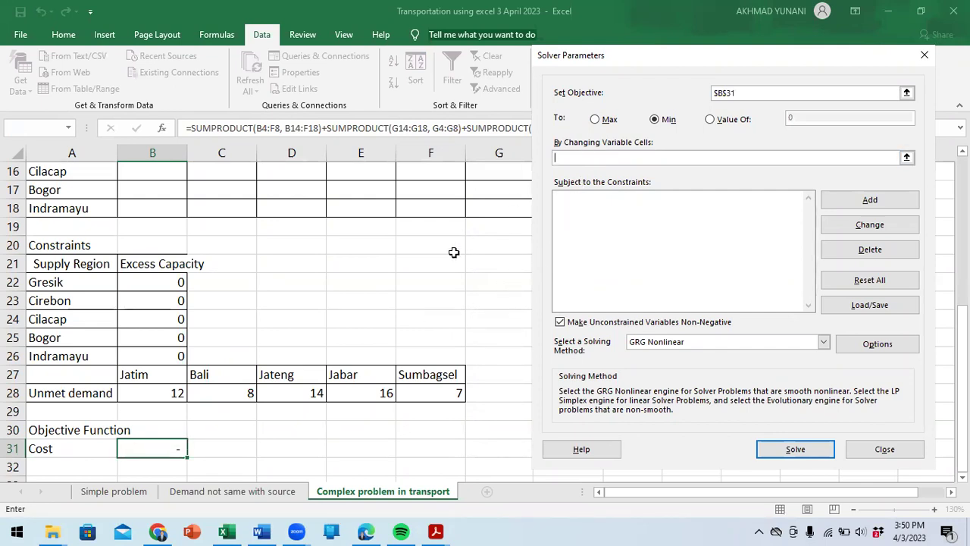
{"action": "scroll", "coordinate": [453, 253], "scroll_direction": "up", "scroll_amount": 1}
{"action": "left_click_drag", "start_coordinate": [166, 188], "coordinate": [566, 268]}
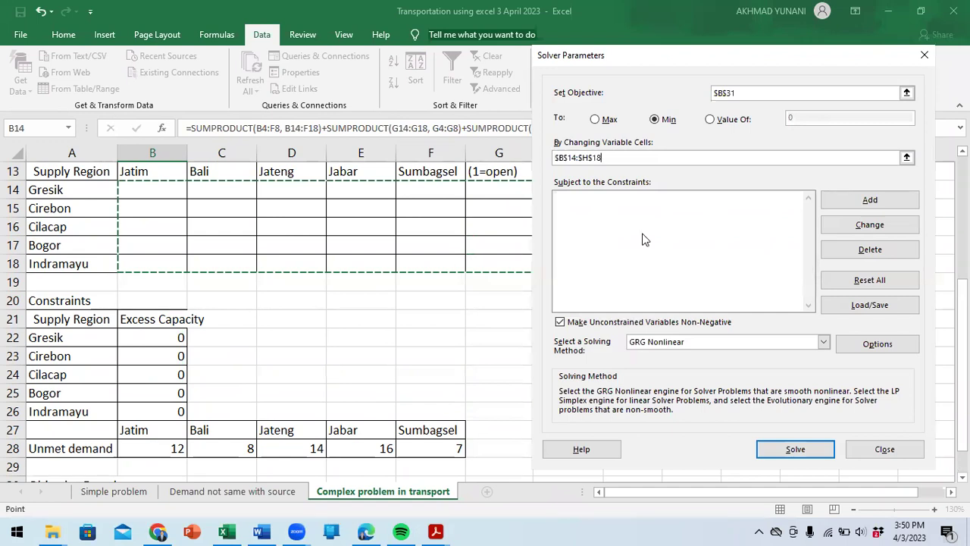
- Add a Solver constraint requiring the excess capacity cells $B$22:$B$26 to be >= 0
{"action": "left_click", "coordinate": [670, 213]}
{"action": "left_click", "coordinate": [849, 197]}
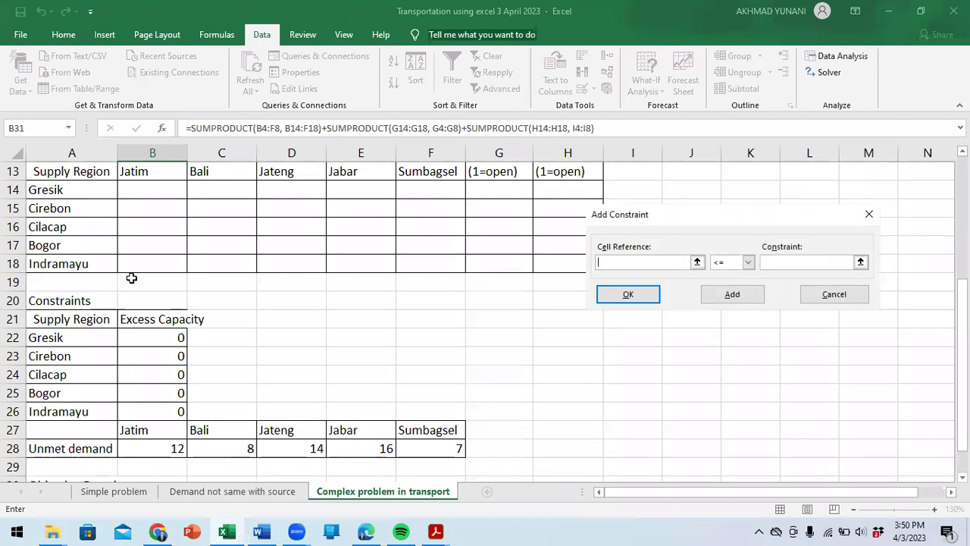
{"action": "left_click_drag", "start_coordinate": [145, 334], "coordinate": [145, 411]}
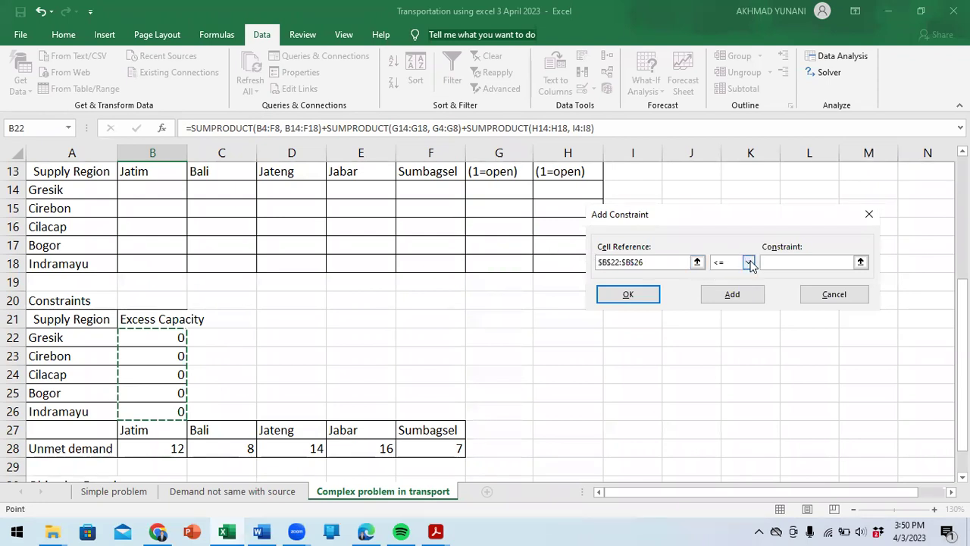
{"action": "left_click", "coordinate": [748, 262]}
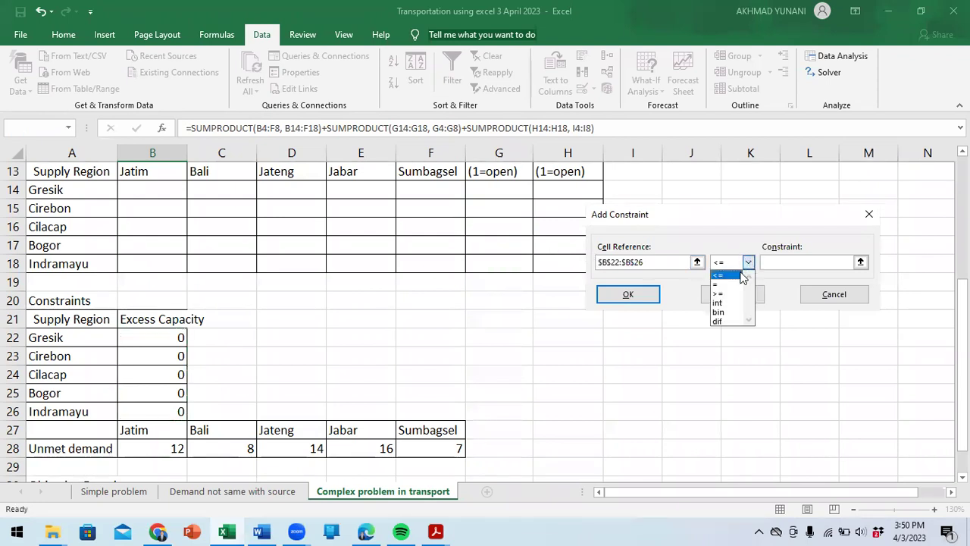
{"action": "left_click", "coordinate": [733, 293]}
{"action": "type", "text": "0"}
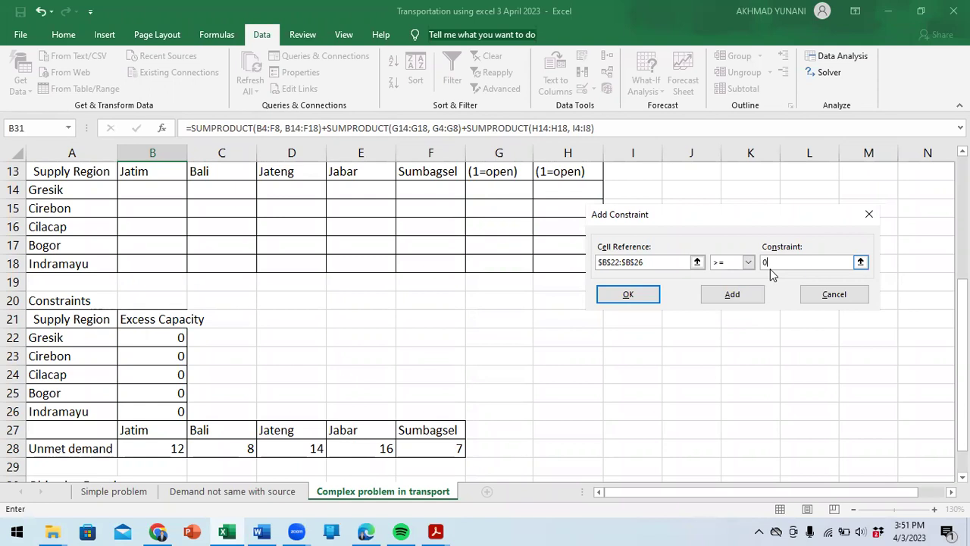
{"action": "left_click", "coordinate": [742, 297]}
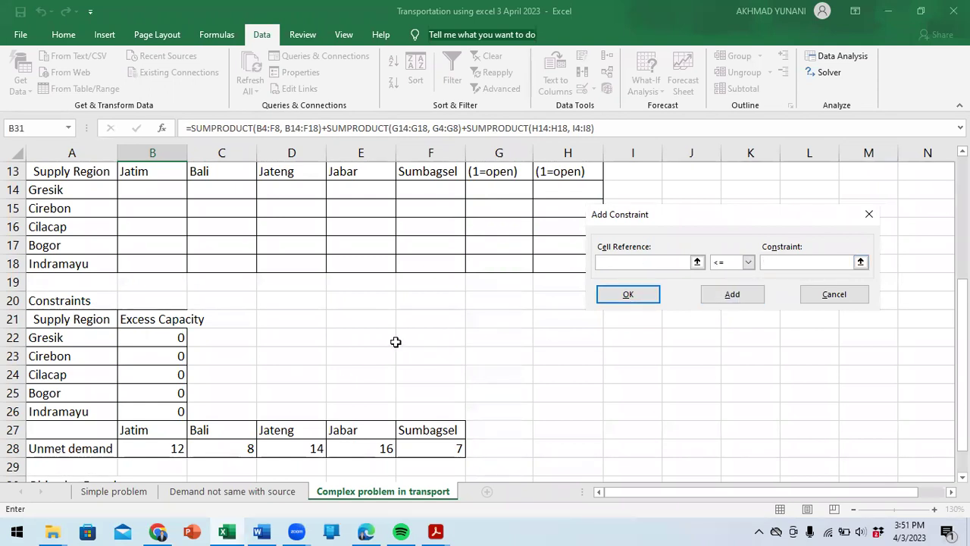
- Add a Solver constraint setting the unmet demand cells $B$28:$F$28 = 0
{"action": "scroll", "coordinate": [397, 341], "scroll_direction": "down", "scroll_amount": 1}
{"action": "left_click_drag", "start_coordinate": [163, 393], "coordinate": [415, 397]}
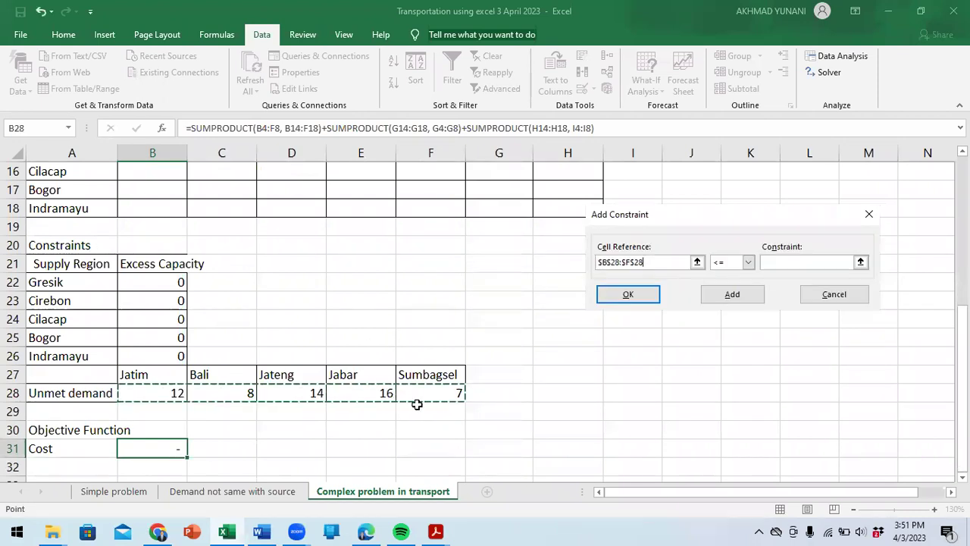
{"action": "left_click", "coordinate": [748, 262]}
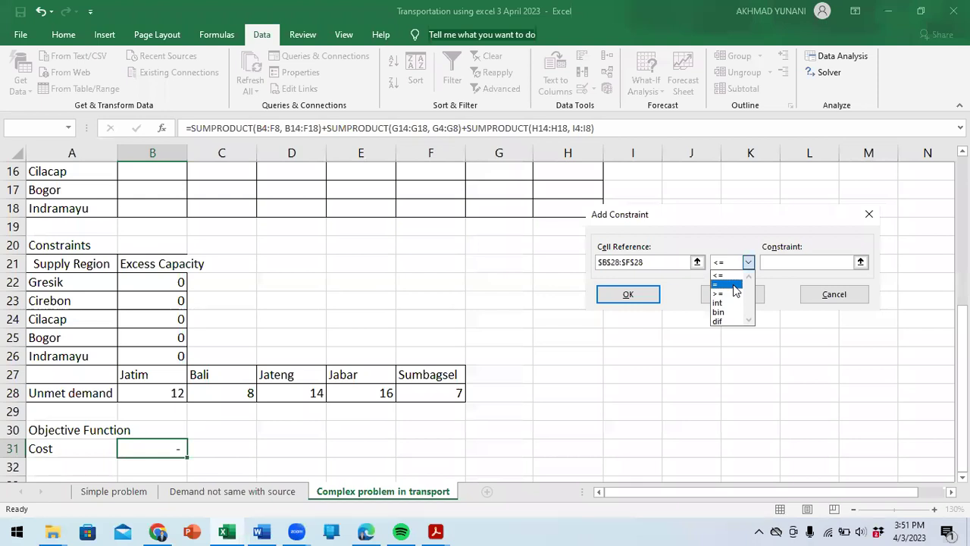
{"action": "left_click", "coordinate": [735, 285]}
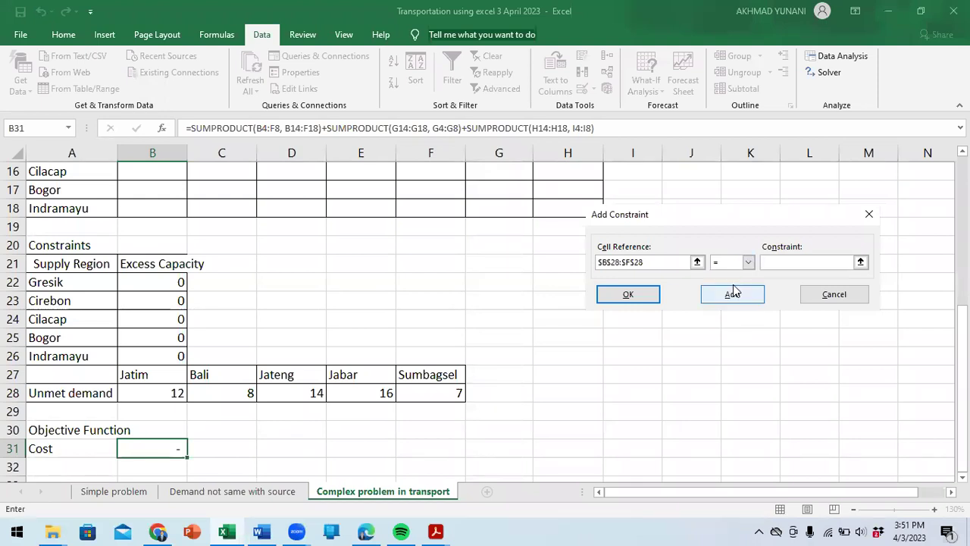
{"action": "type", "text": "0"}
{"action": "left_click", "coordinate": [733, 294]}
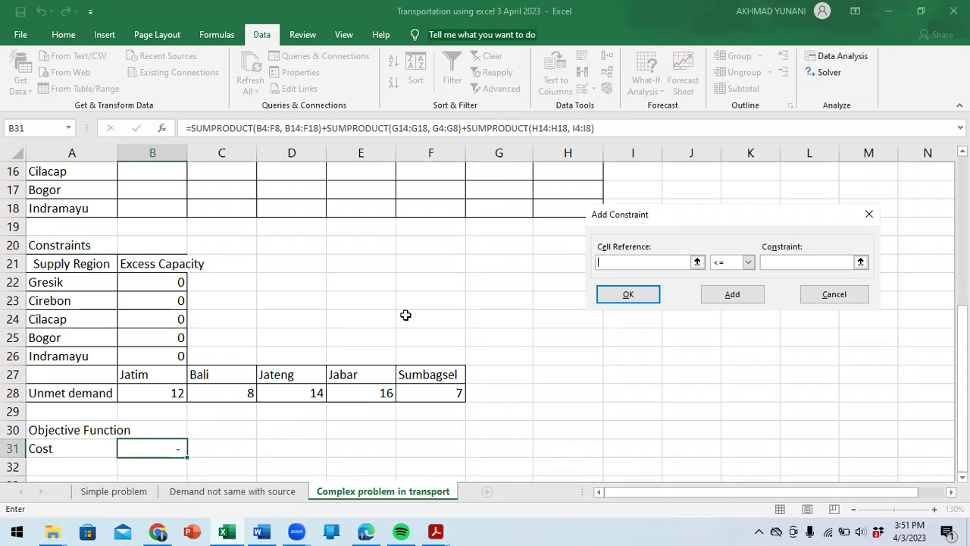
- Add a binary constraint on the low and high plant cells $G$14:$H$18 and finish entering constraints
{"action": "scroll", "coordinate": [405, 314], "scroll_direction": "up", "scroll_amount": 1}
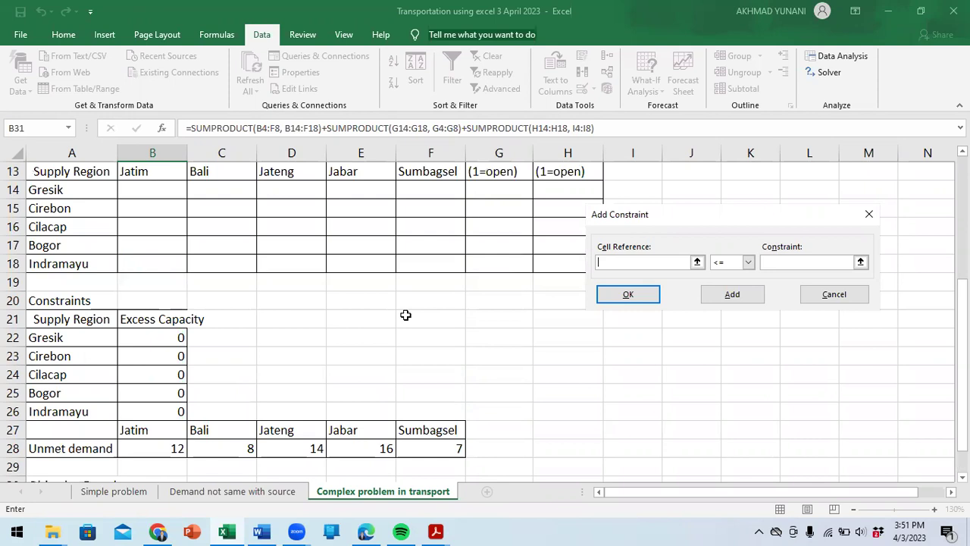
{"action": "scroll", "coordinate": [405, 315], "scroll_direction": "up", "scroll_amount": 1}
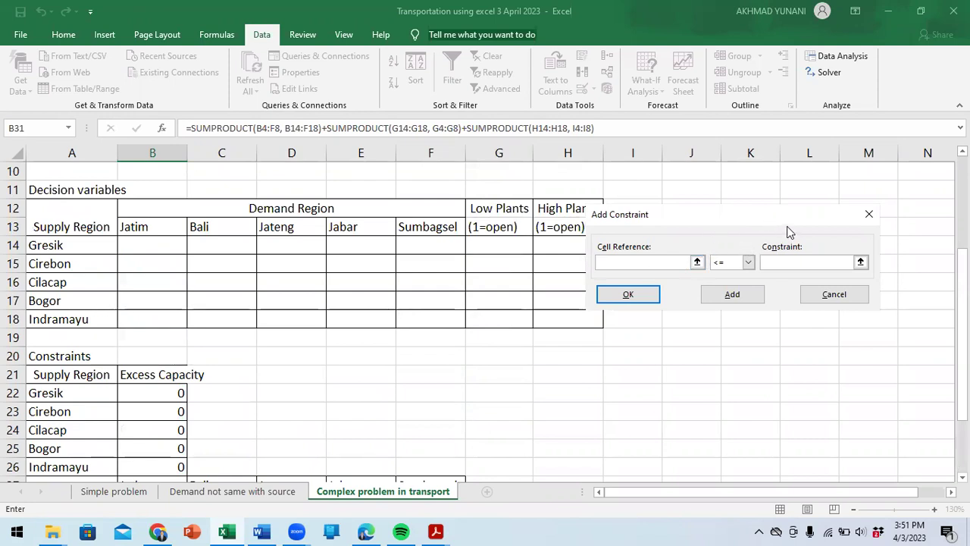
{"action": "left_click_drag", "start_coordinate": [806, 215], "coordinate": [844, 181]}
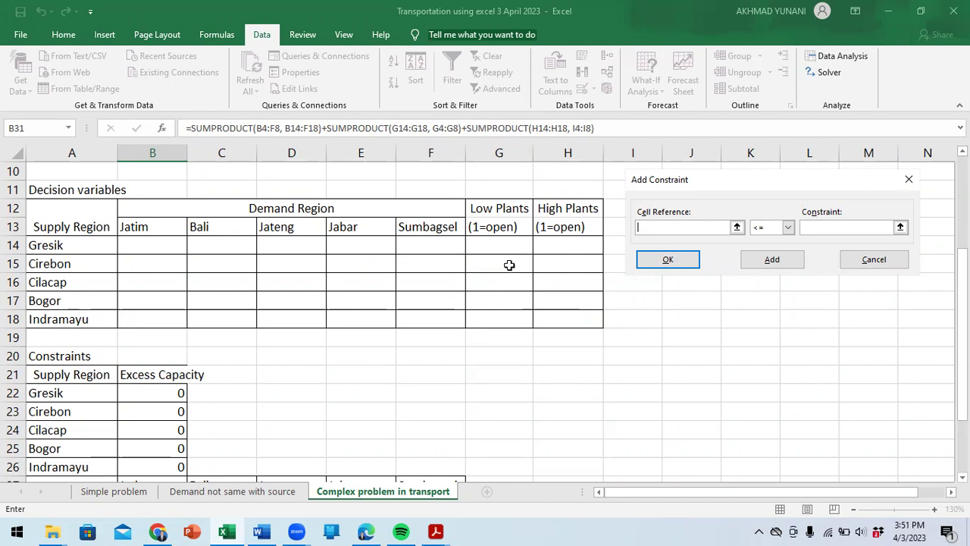
{"action": "left_click", "coordinate": [489, 244]}
{"action": "left_click_drag", "start_coordinate": [488, 244], "coordinate": [557, 317]}
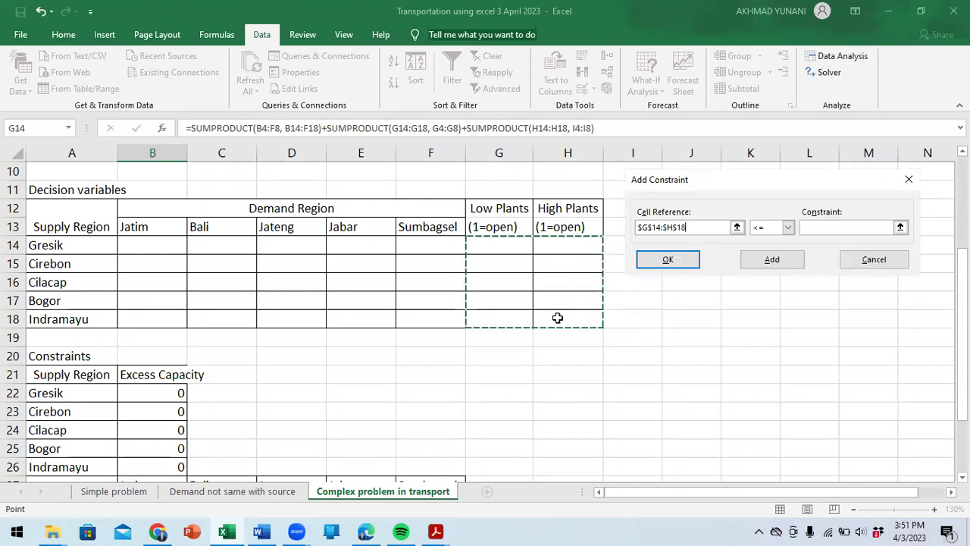
{"action": "left_click", "coordinate": [788, 229]}
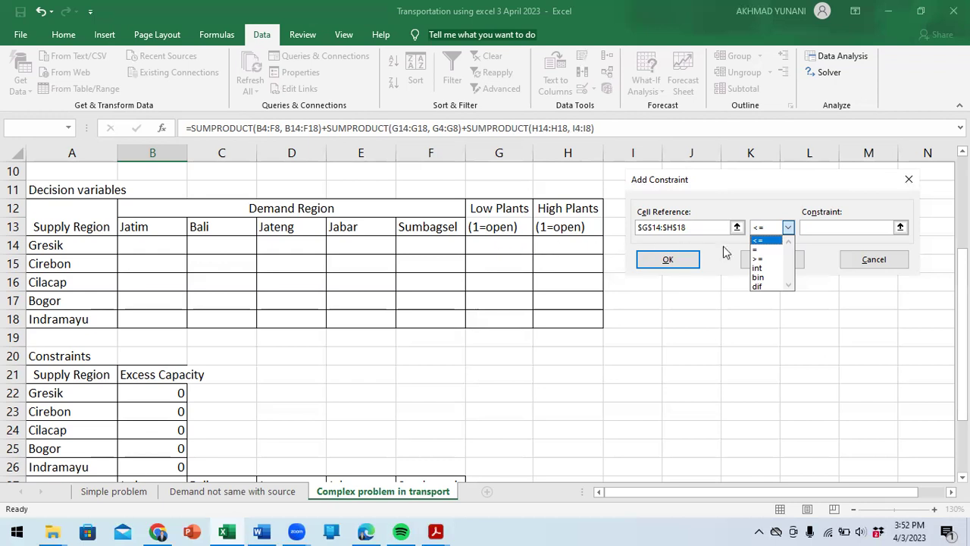
{"action": "left_click", "coordinate": [760, 277]}
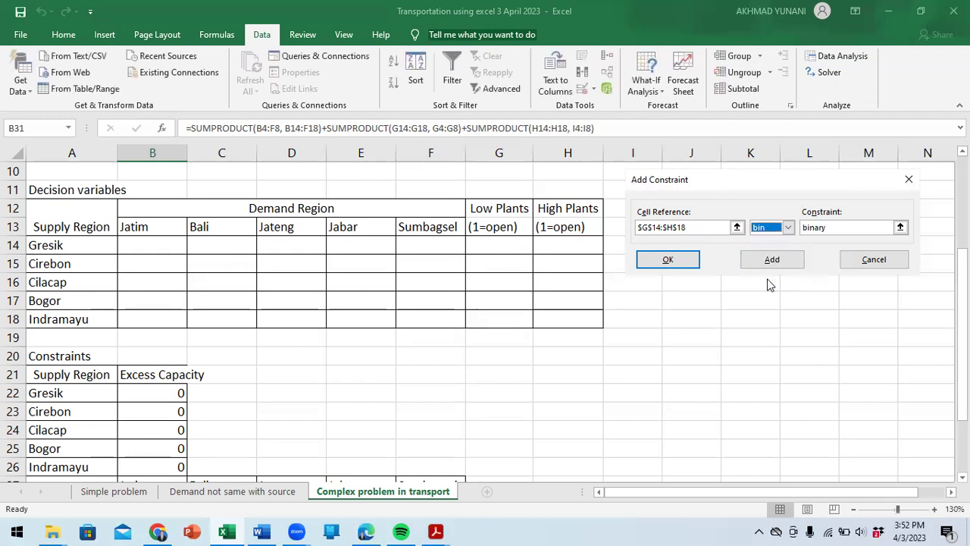
{"action": "left_click", "coordinate": [771, 270]}
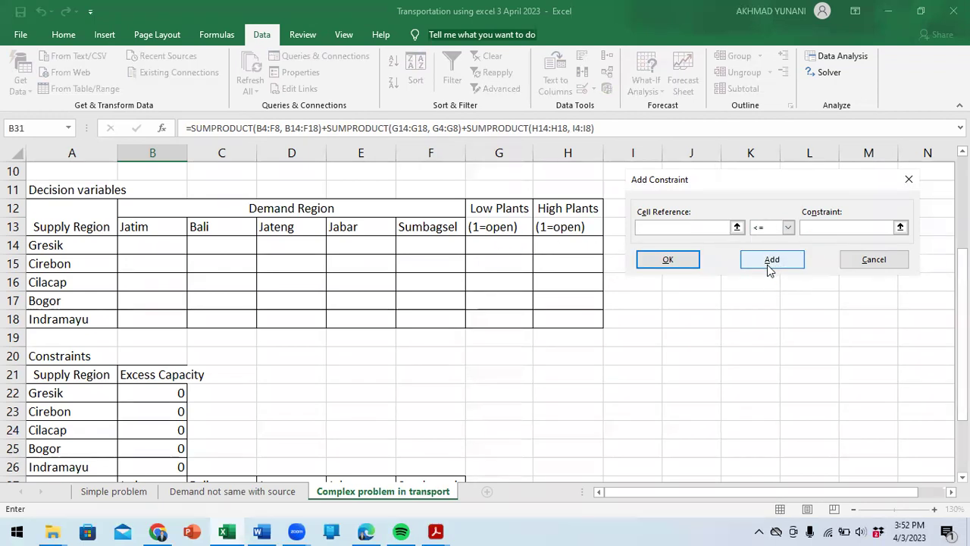
{"action": "left_click", "coordinate": [871, 259]}
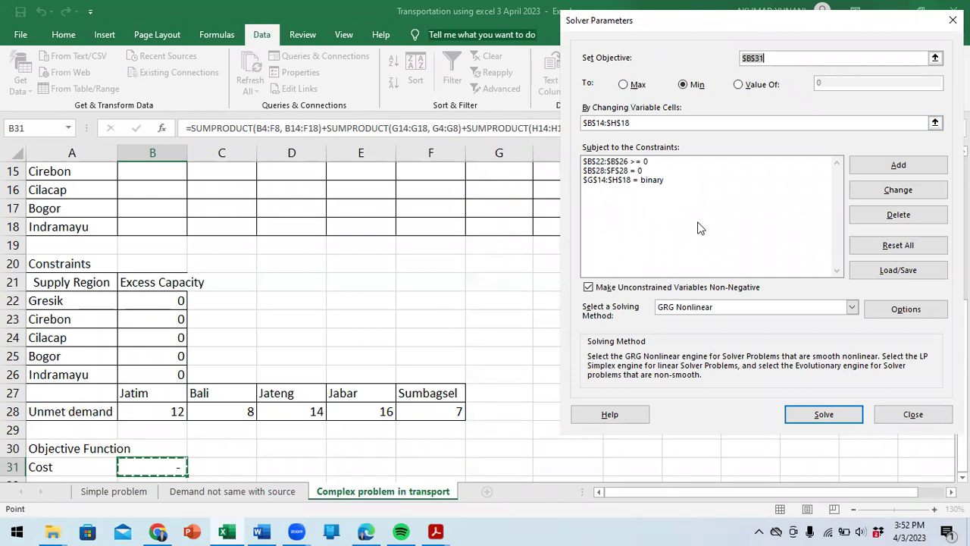
- Solve the model with the GRG Nonlinear method and keep the Solver solution
{"action": "left_click", "coordinate": [822, 417]}
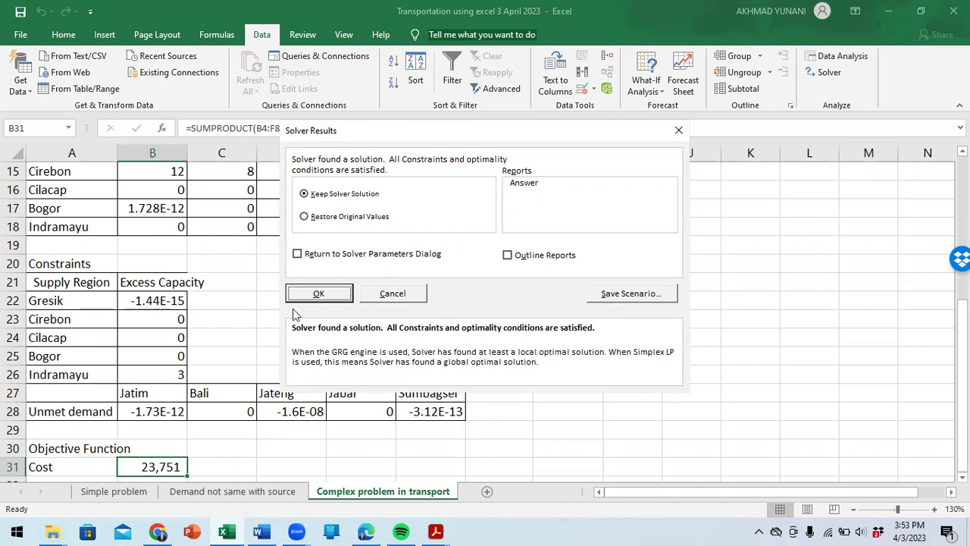
{"action": "left_click", "coordinate": [343, 293]}
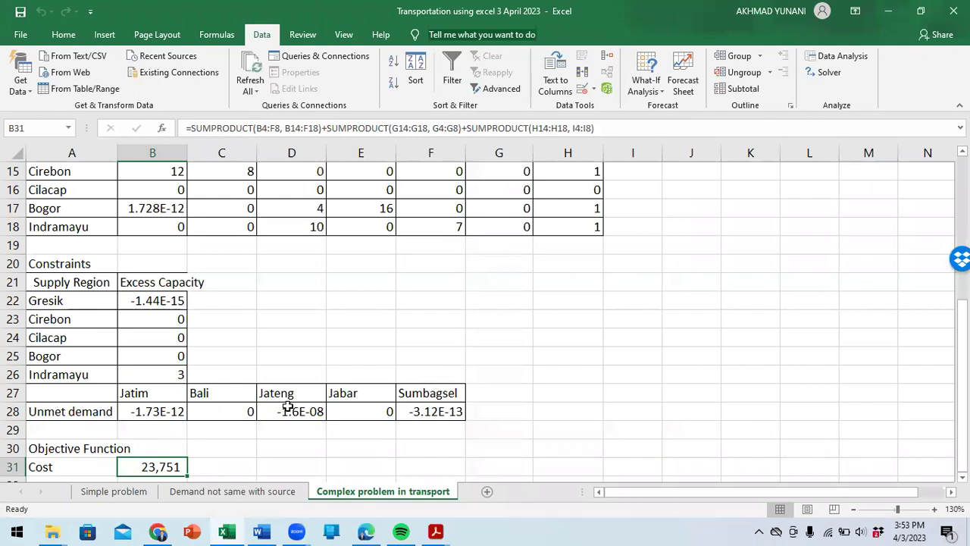
- Examine the low and high plant decisions in G14:H18 to see which supply regions open a plant
{"action": "scroll", "coordinate": [288, 407], "scroll_direction": "up", "scroll_amount": 1}
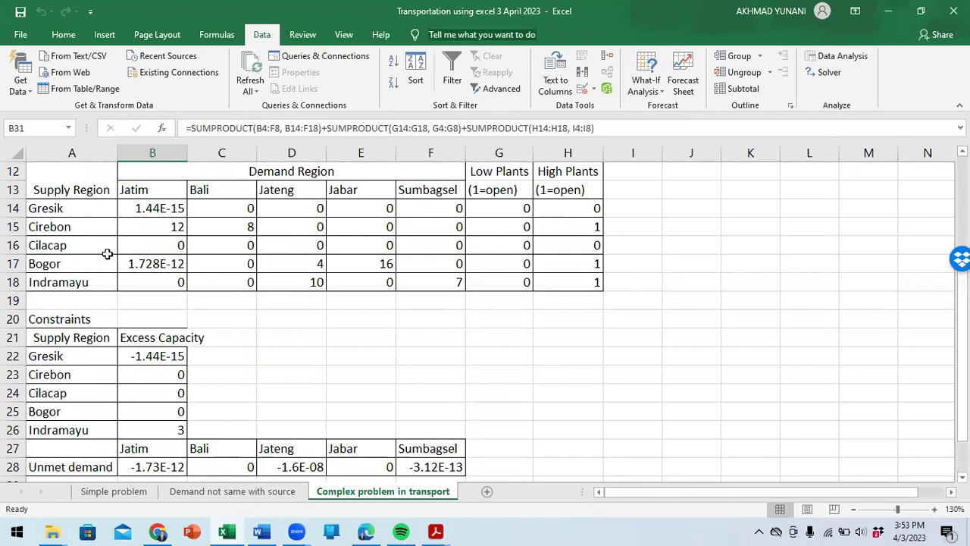
{"action": "left_click", "coordinate": [58, 226]}
{"action": "left_click_drag", "start_coordinate": [505, 203], "coordinate": [592, 282]}
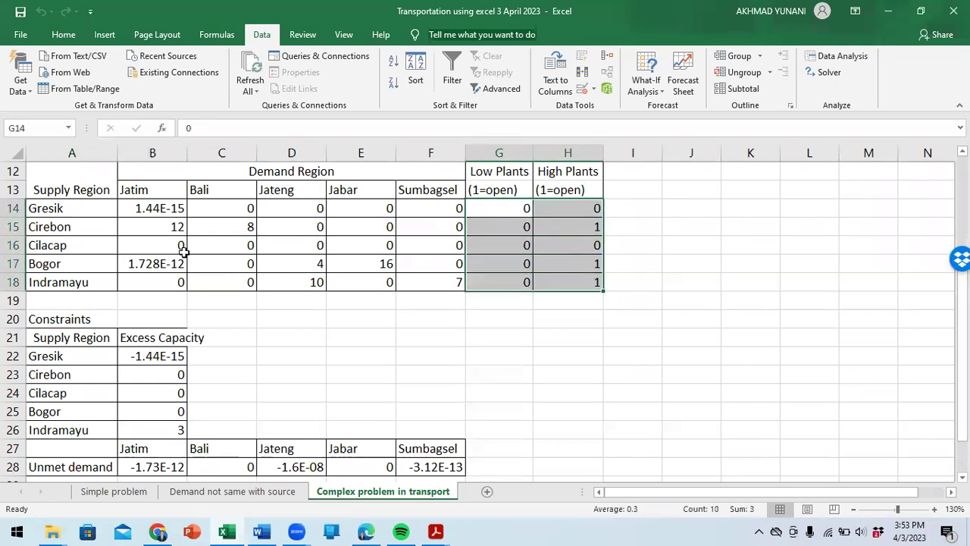
{"action": "left_click", "coordinate": [58, 226]}
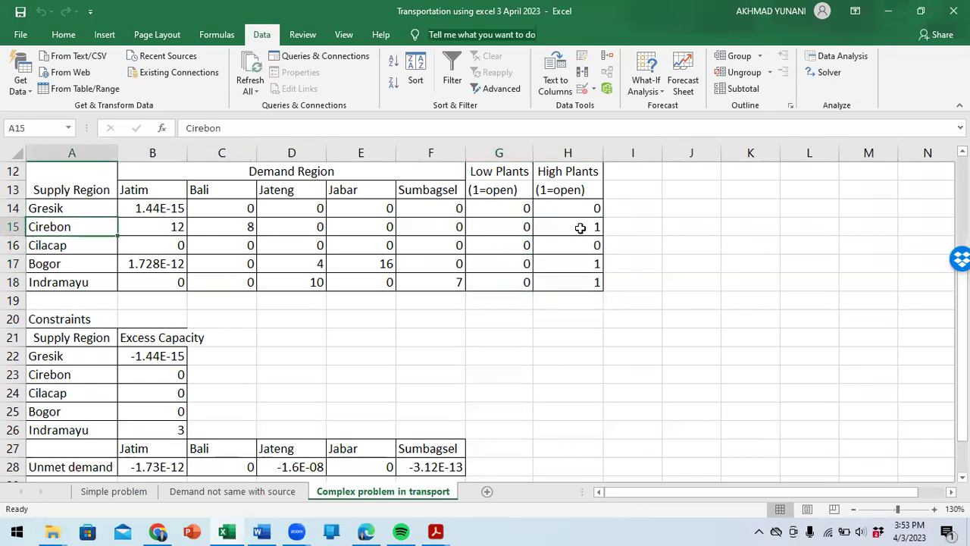
{"action": "left_click", "coordinate": [47, 265]}
{"action": "left_click", "coordinate": [580, 263]}
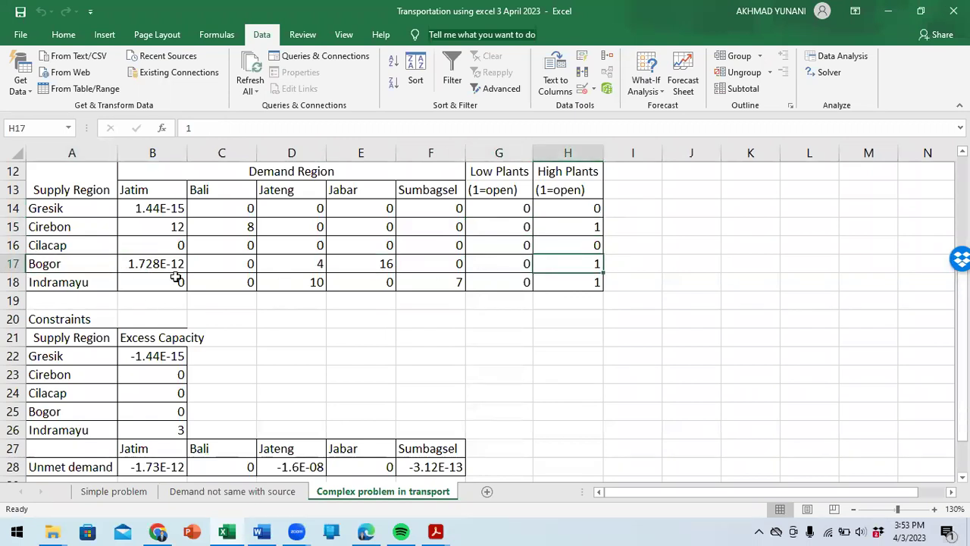
{"action": "left_click", "coordinate": [98, 279]}
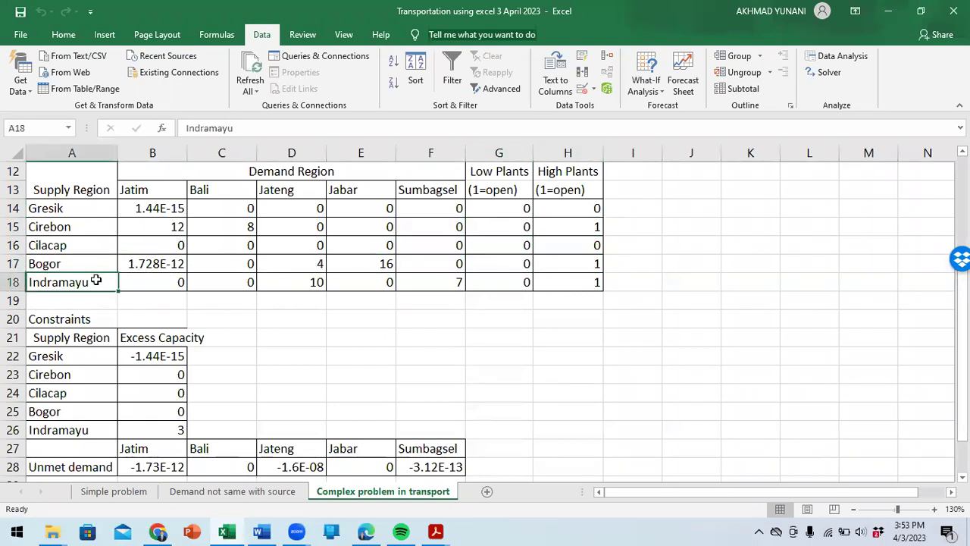
{"action": "left_click", "coordinate": [595, 282]}
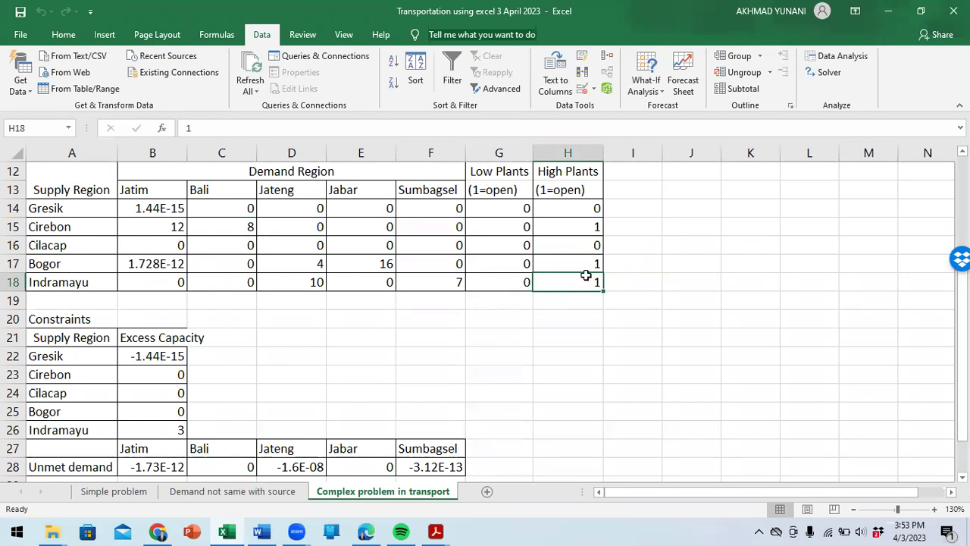
- Compare the plant decisions with the cost and capacity table, and check Cirebon's shipments to Jatim and Bali against its excess capacity
{"action": "scroll", "coordinate": [585, 275], "scroll_direction": "up", "scroll_amount": 3}
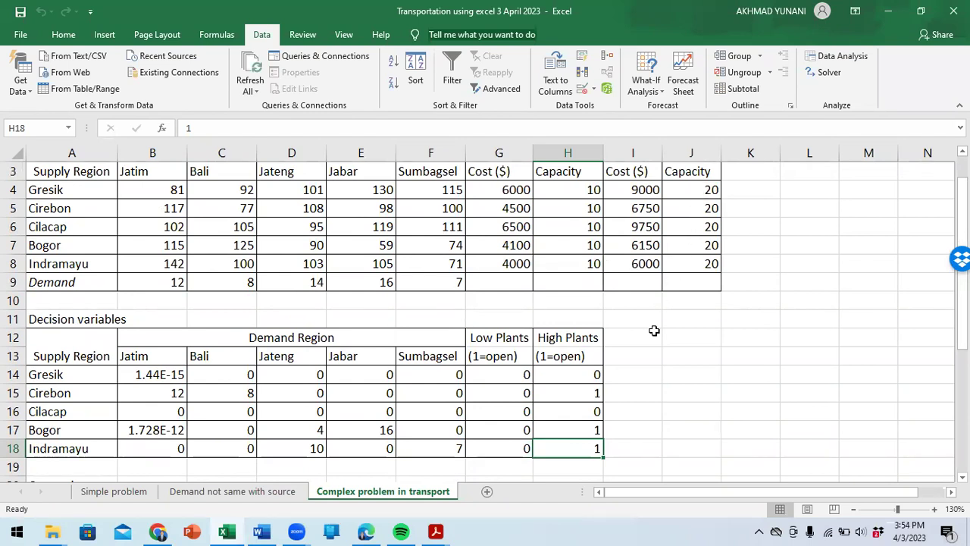
{"action": "scroll", "coordinate": [654, 332], "scroll_direction": "down", "scroll_amount": 1}
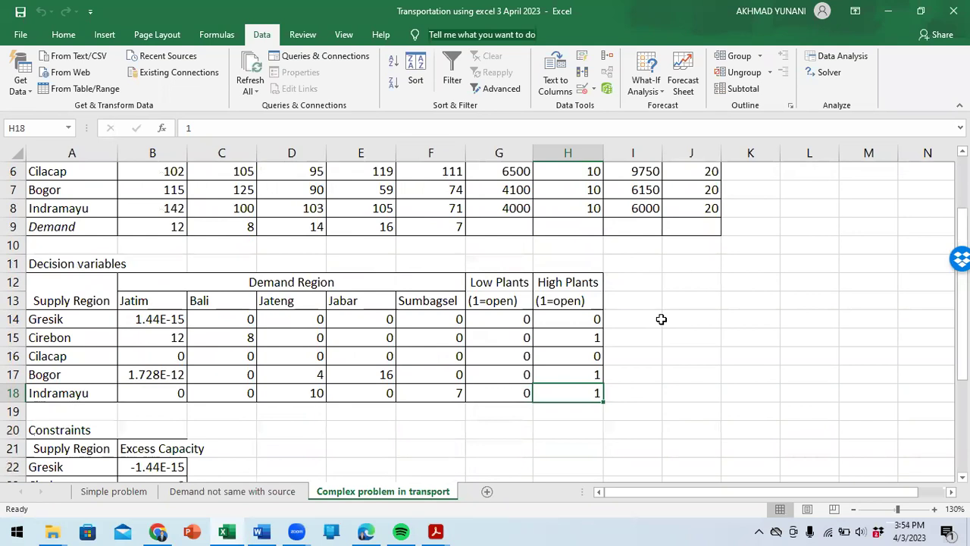
{"action": "scroll", "coordinate": [667, 303], "scroll_direction": "up", "scroll_amount": 1}
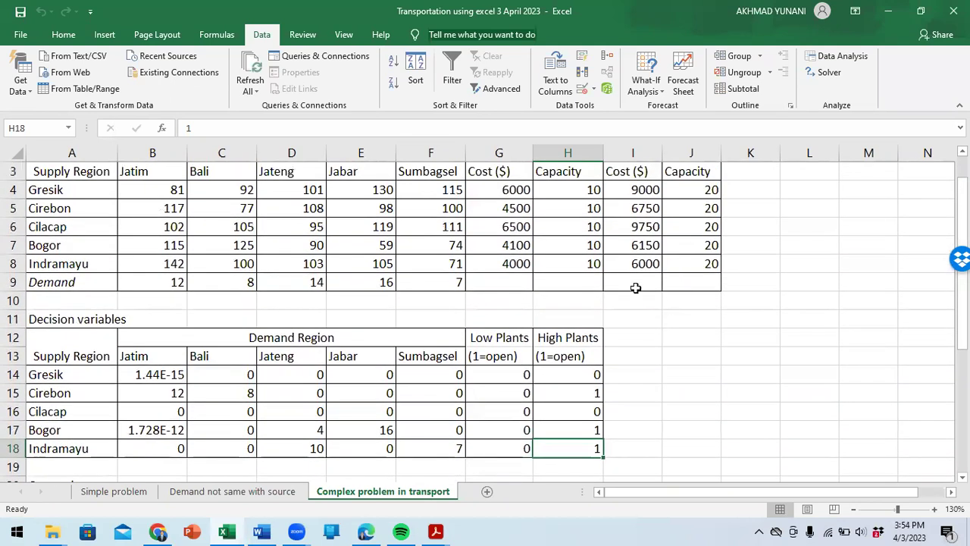
{"action": "scroll", "coordinate": [625, 301], "scroll_direction": "down", "scroll_amount": 1}
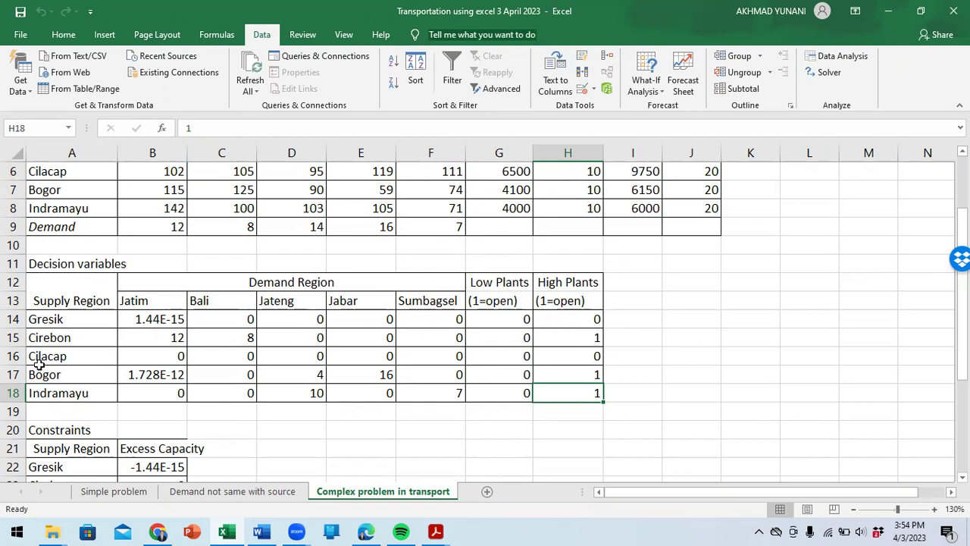
{"action": "left_click", "coordinate": [50, 337]}
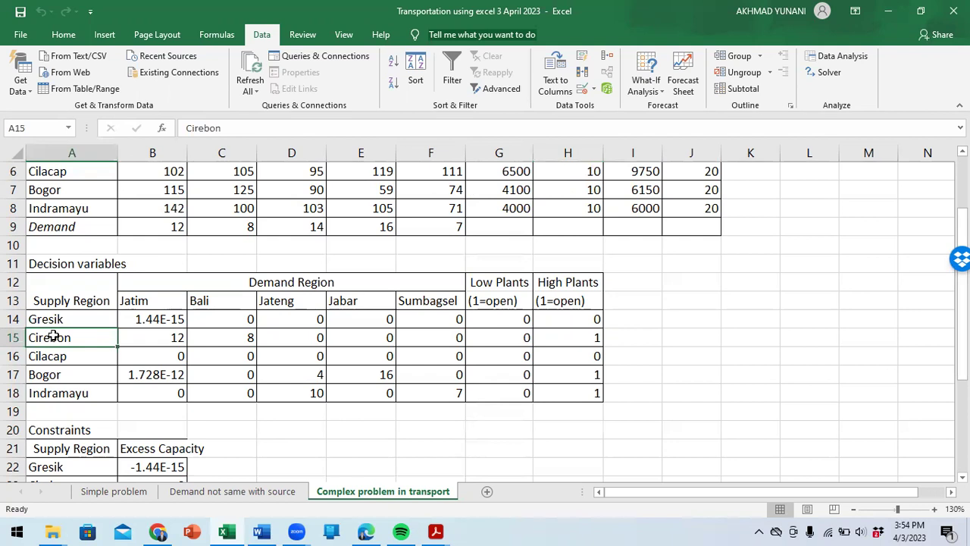
{"action": "left_click", "coordinate": [163, 334]}
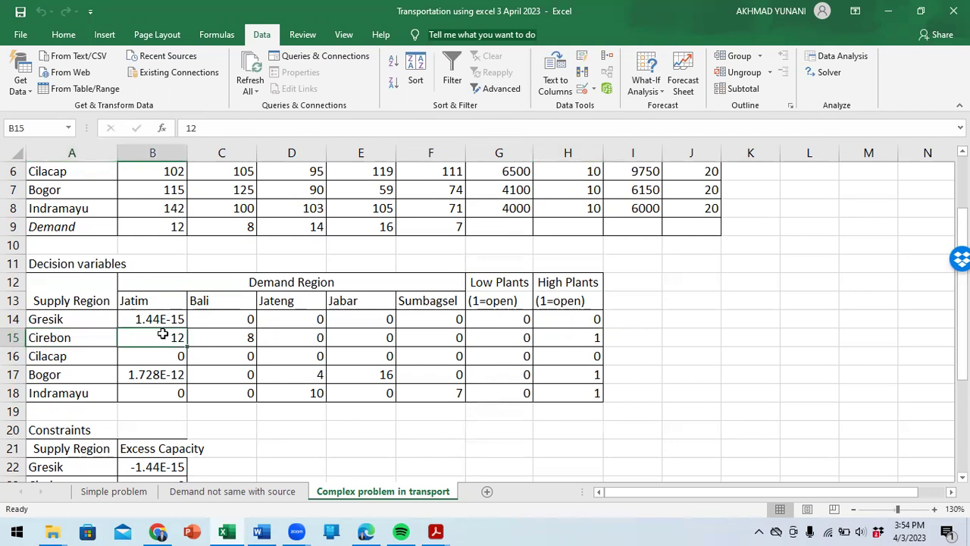
{"action": "left_click", "coordinate": [232, 338]}
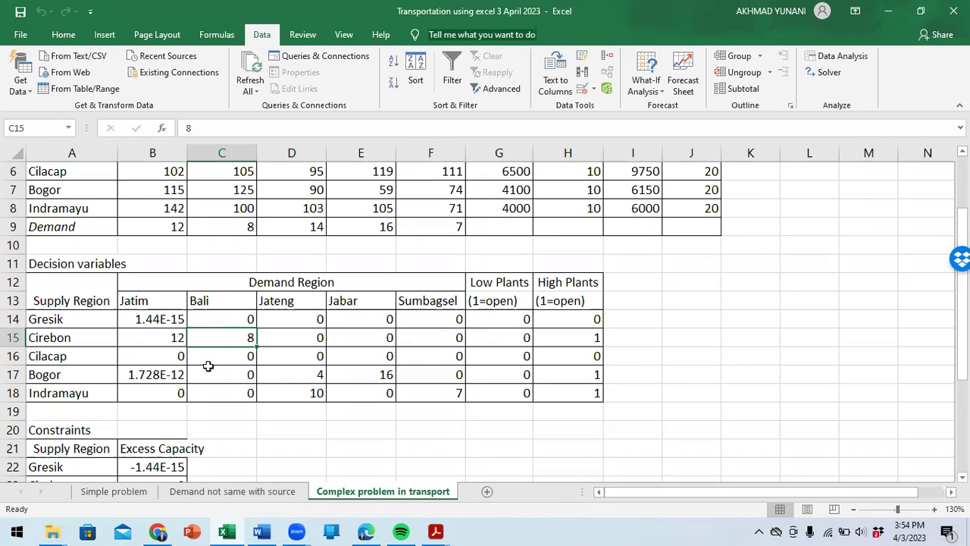
{"action": "scroll", "coordinate": [208, 367], "scroll_direction": "down", "scroll_amount": 1}
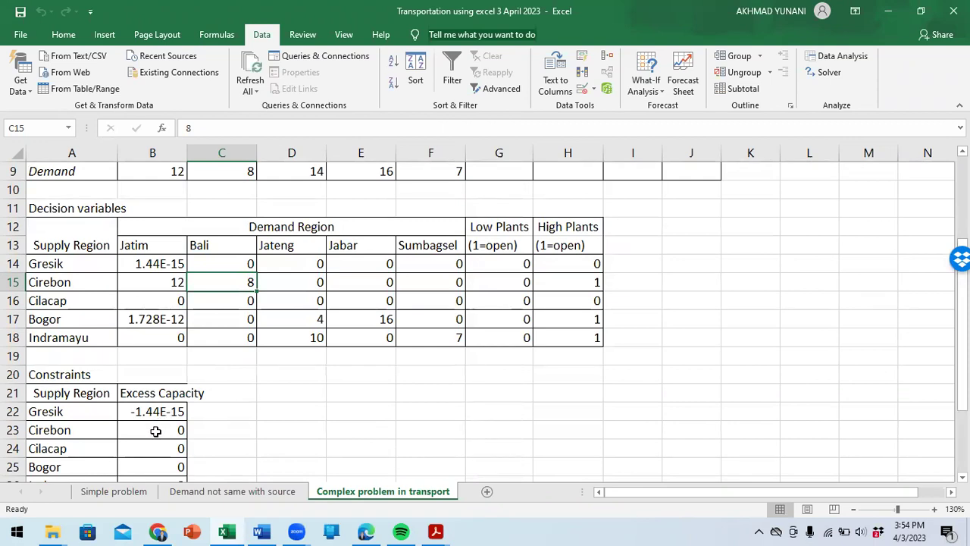
{"action": "left_click", "coordinate": [155, 431]}
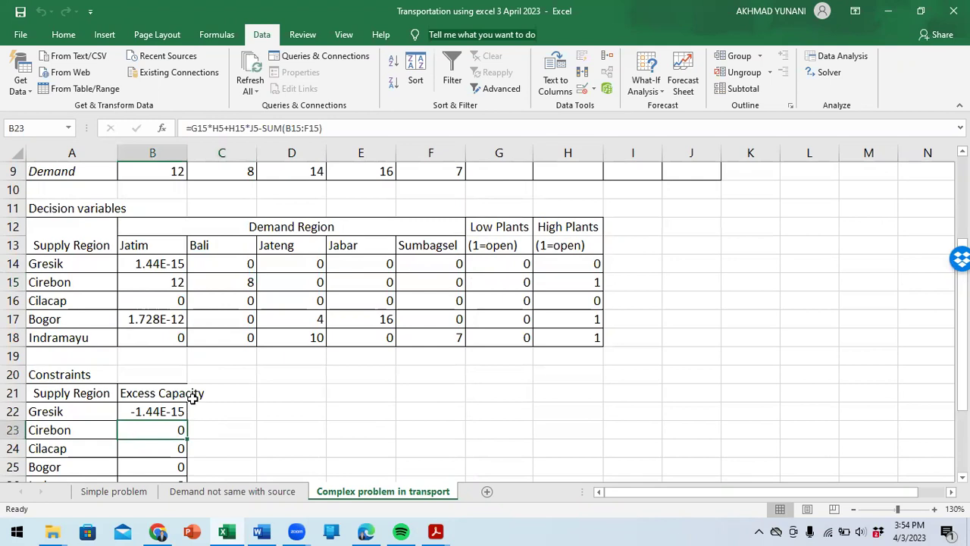
{"action": "left_click_drag", "start_coordinate": [169, 282], "coordinate": [230, 281]}
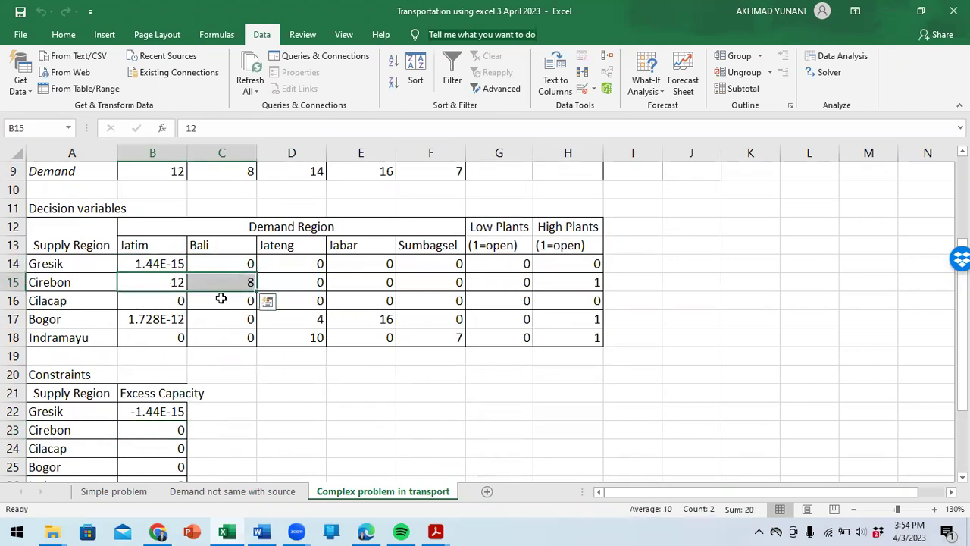
- Check Bogor's high plant decision and its shipments to Jateng and Jabar against its excess capacity in B25
{"action": "left_click", "coordinate": [219, 299]}
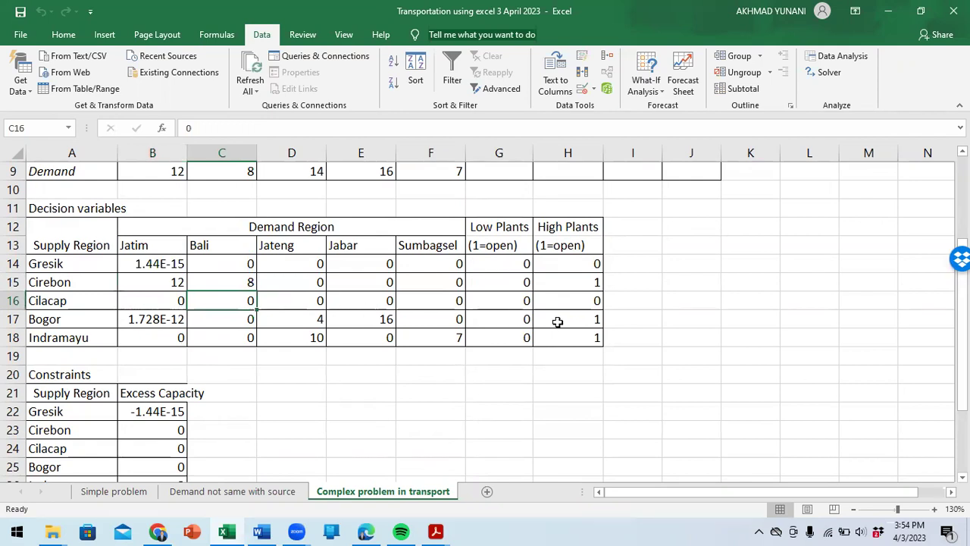
{"action": "left_click", "coordinate": [598, 318]}
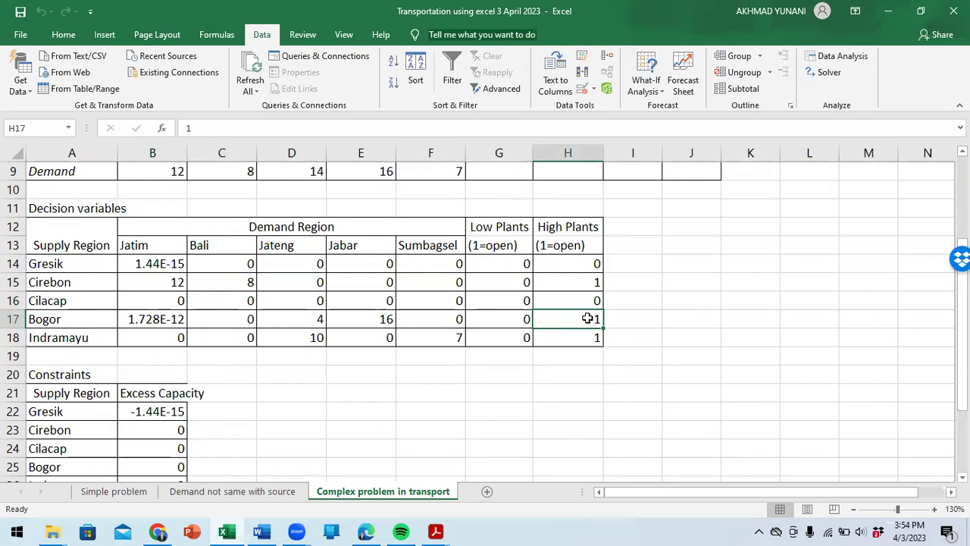
{"action": "left_click", "coordinate": [302, 317]}
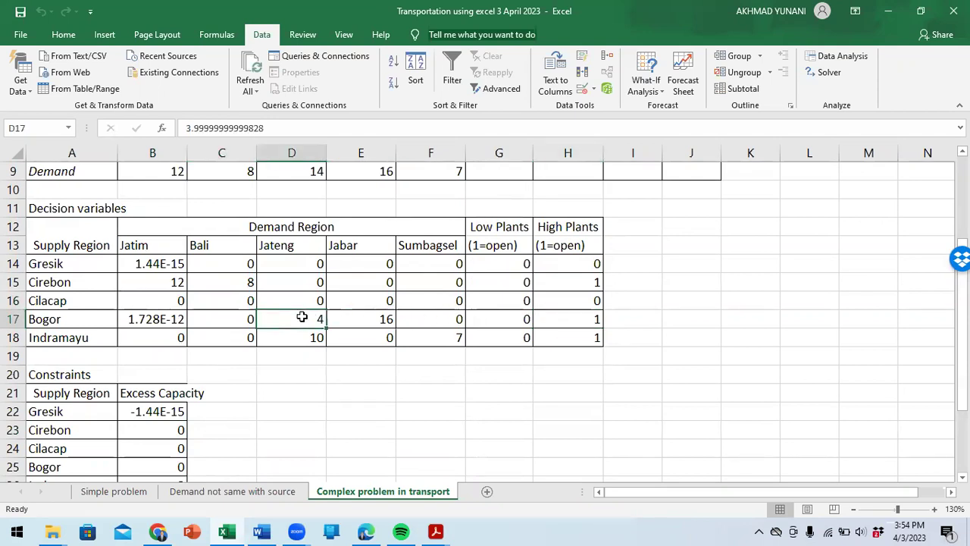
{"action": "left_click", "coordinate": [365, 320]}
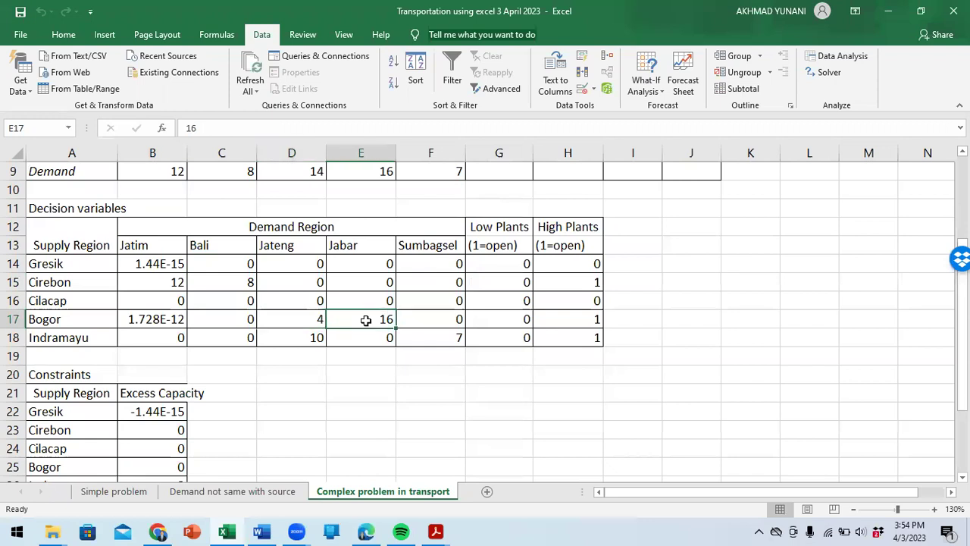
{"action": "scroll", "coordinate": [182, 425], "scroll_direction": "down", "scroll_amount": 1}
{"action": "left_click", "coordinate": [173, 411]}
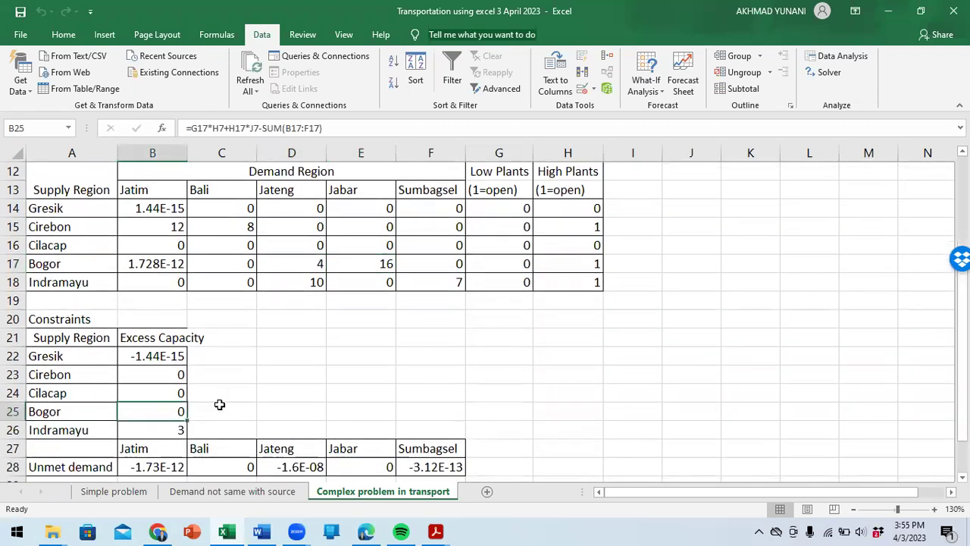
{"action": "left_click", "coordinate": [173, 263]}
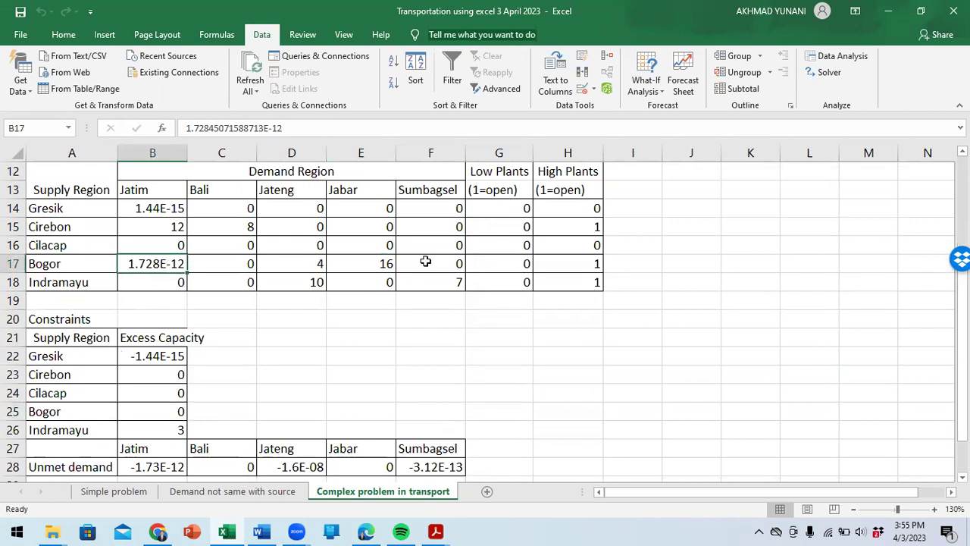
- Check Indramayu's high plant decision and capacity against its shipments to Jateng and Sumbagsel and its excess capacity in B26
{"action": "left_click", "coordinate": [583, 284]}
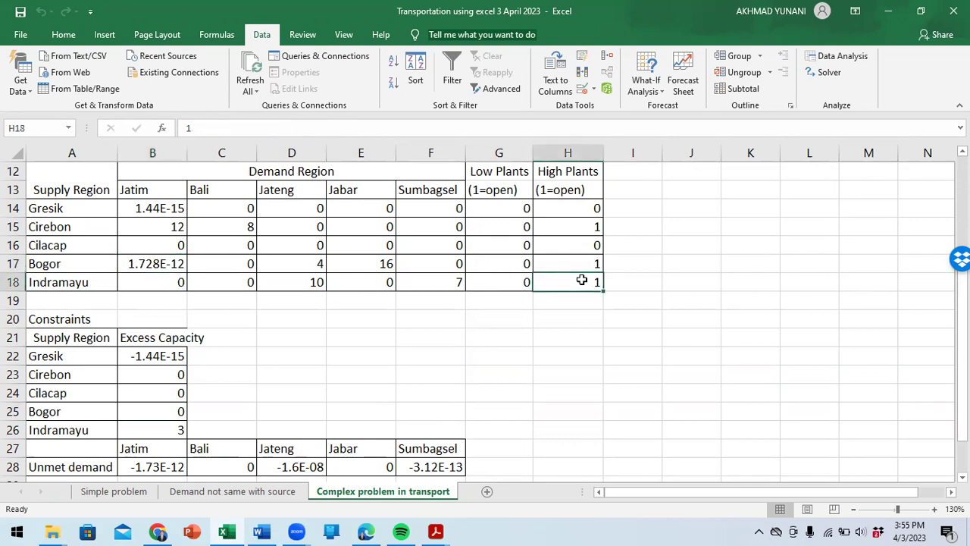
{"action": "scroll", "coordinate": [581, 325], "scroll_direction": "up", "scroll_amount": 3}
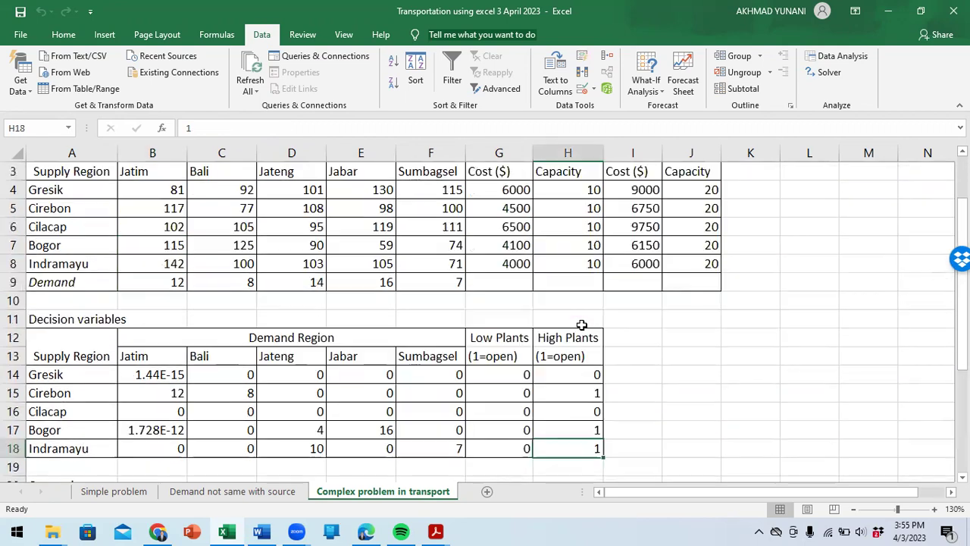
{"action": "left_click", "coordinate": [694, 261]}
{"action": "scroll", "coordinate": [693, 261], "scroll_direction": "down", "scroll_amount": 2}
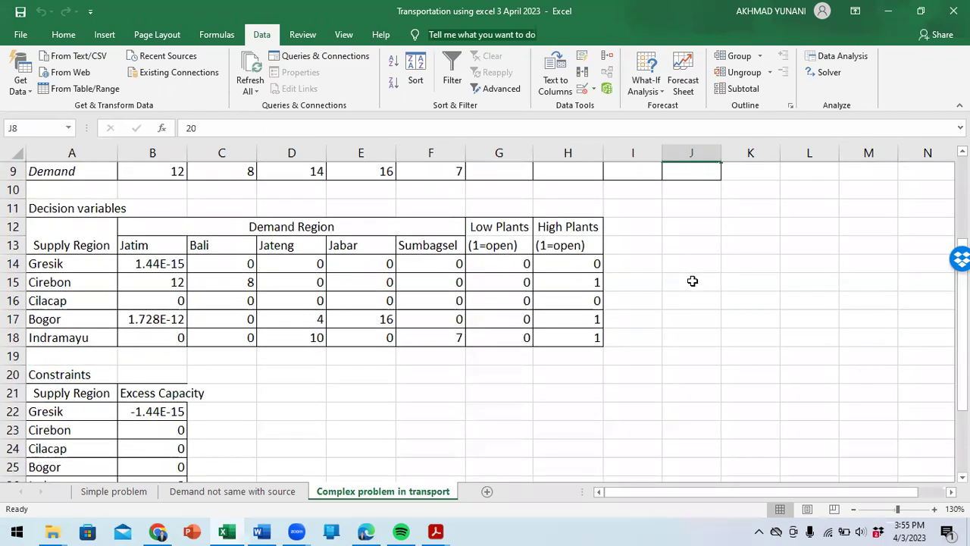
{"action": "scroll", "coordinate": [674, 288], "scroll_direction": "down", "scroll_amount": 1}
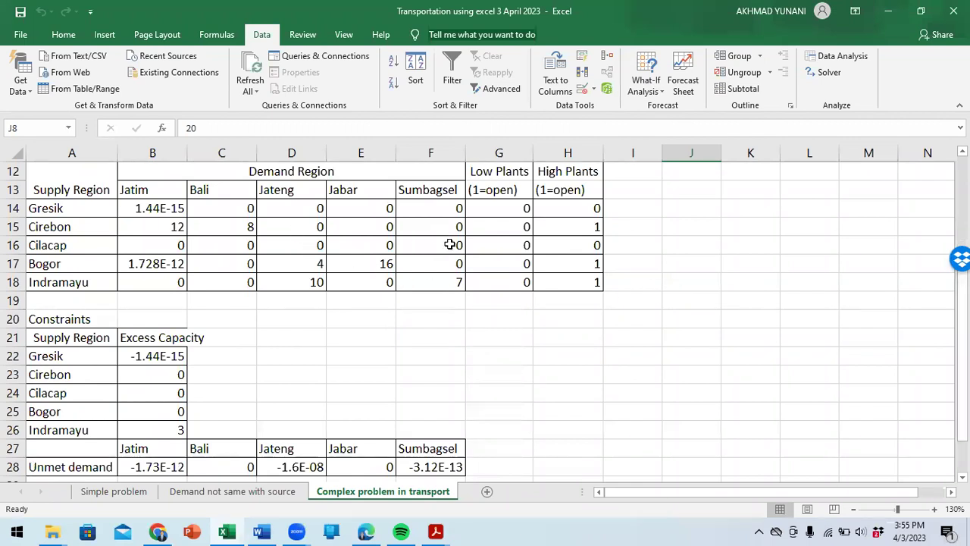
{"action": "left_click", "coordinate": [457, 281]}
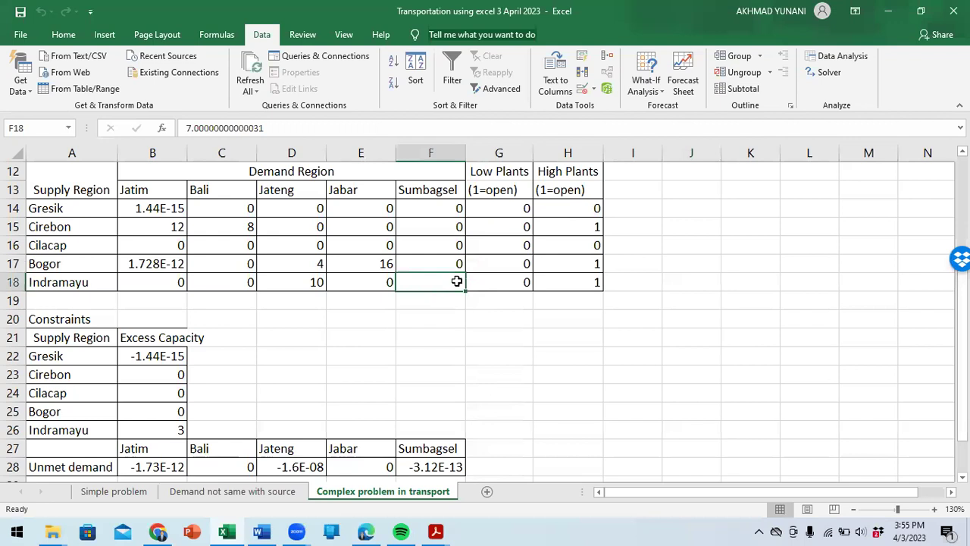
{"action": "left_click", "coordinate": [302, 279]}
{"action": "left_click_drag", "start_coordinate": [302, 279], "coordinate": [418, 277]}
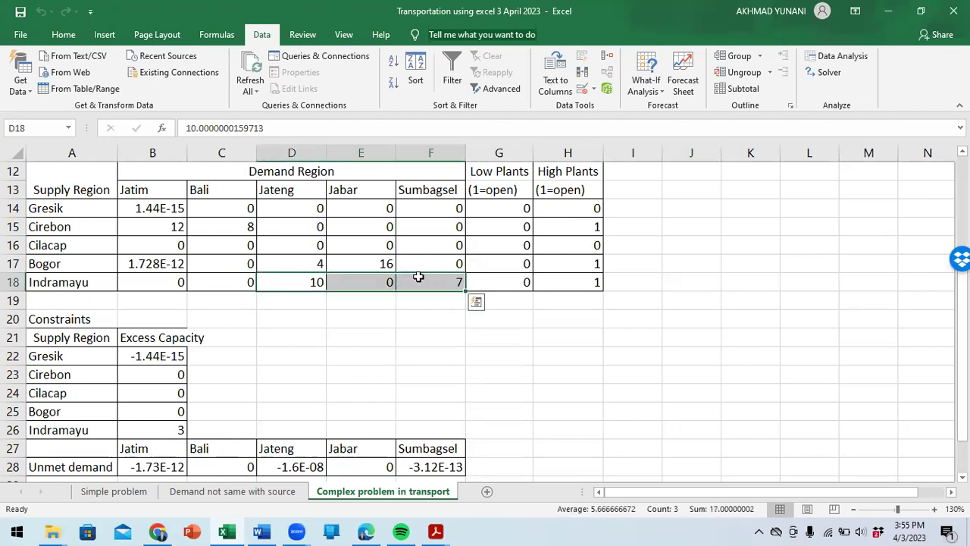
{"action": "left_click", "coordinate": [417, 277]}
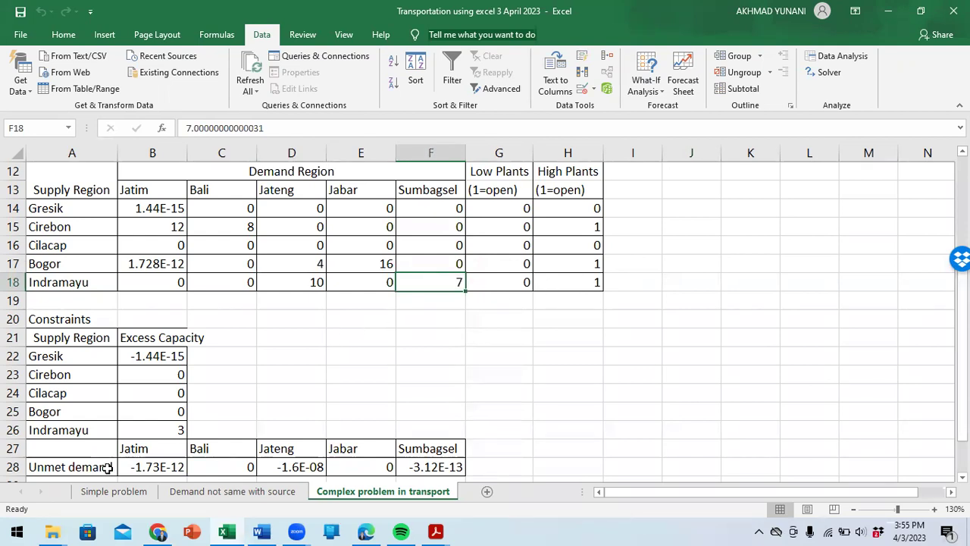
{"action": "left_click", "coordinate": [164, 434]}
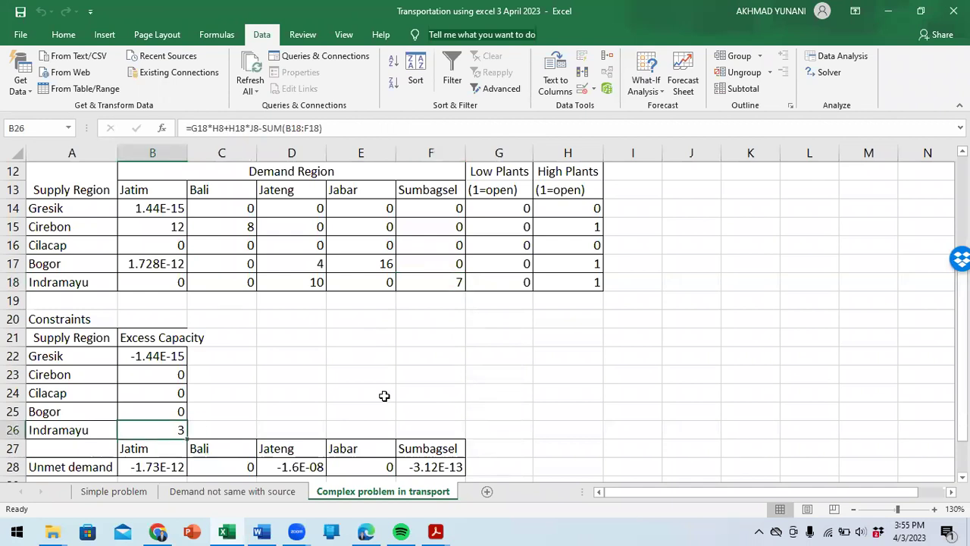
- Compare Jatim's demand in B9 with Cirebon's shipment in B15 and the unmet demand formula in B28
{"action": "scroll", "coordinate": [384, 396], "scroll_direction": "down", "scroll_amount": 1}
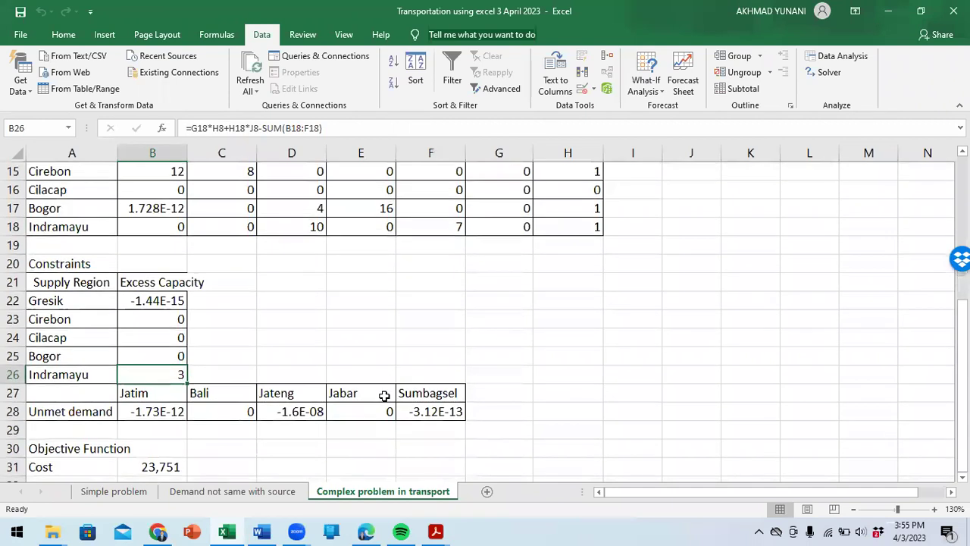
{"action": "scroll", "coordinate": [385, 395], "scroll_direction": "up", "scroll_amount": 2}
{"action": "scroll", "coordinate": [384, 396], "scroll_direction": "up", "scroll_amount": 2}
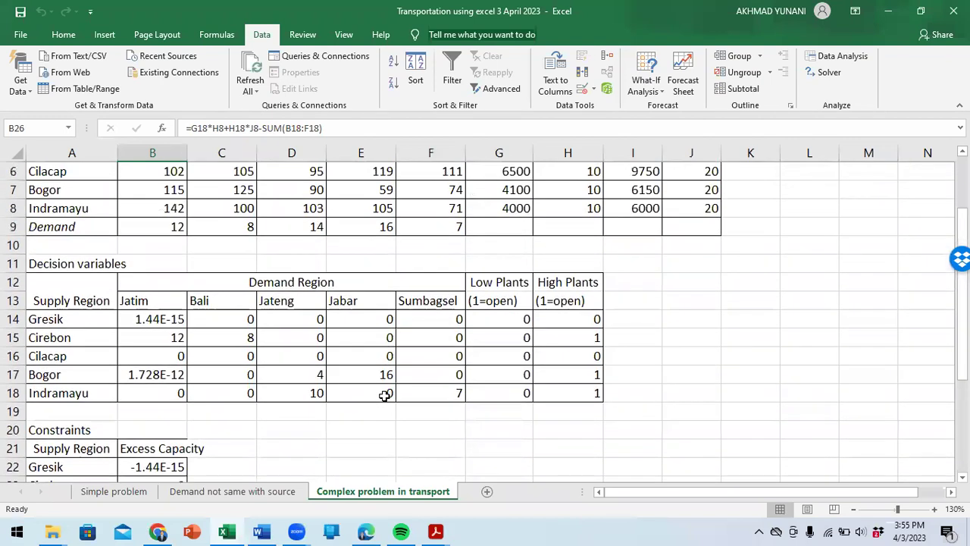
{"action": "scroll", "coordinate": [204, 350], "scroll_direction": "up", "scroll_amount": 1}
{"action": "scroll", "coordinate": [205, 350], "scroll_direction": "up", "scroll_amount": 1}
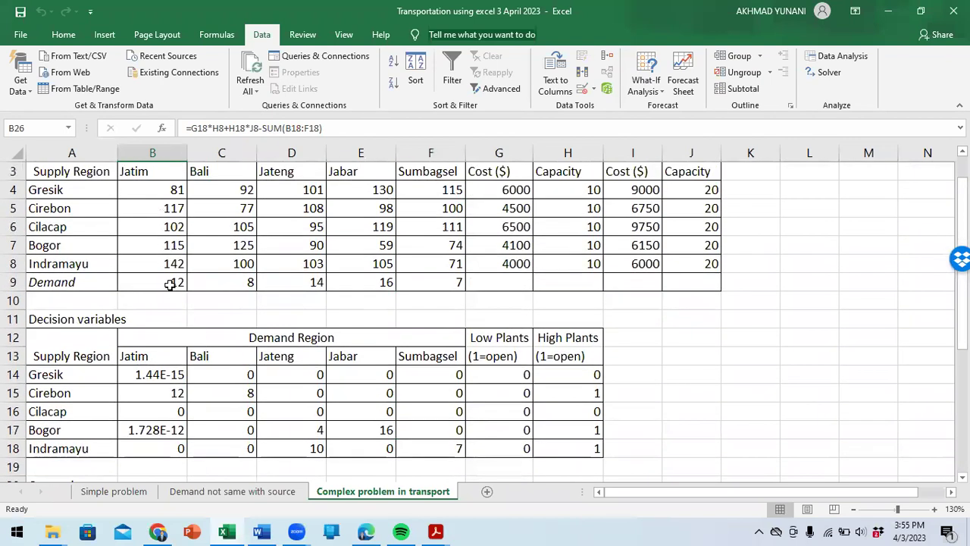
{"action": "left_click", "coordinate": [169, 284]}
{"action": "scroll", "coordinate": [206, 387], "scroll_direction": "down", "scroll_amount": 2}
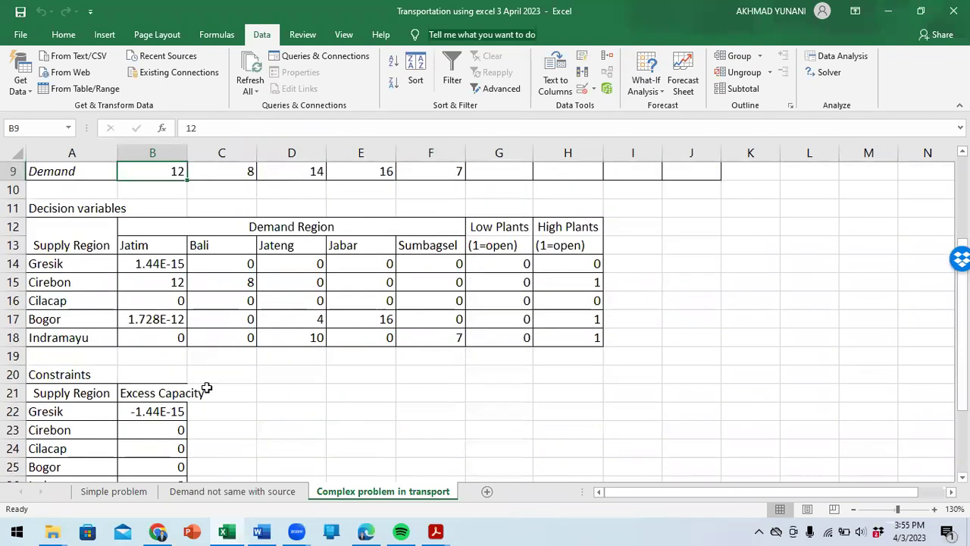
{"action": "left_click", "coordinate": [145, 280]}
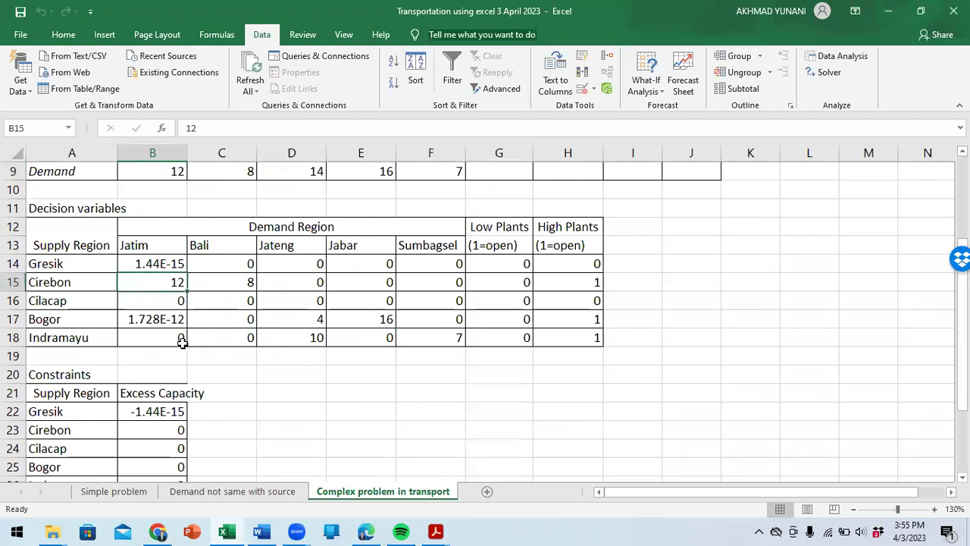
{"action": "scroll", "coordinate": [179, 356], "scroll_direction": "down", "scroll_amount": 1}
{"action": "scroll", "coordinate": [177, 357], "scroll_direction": "down", "scroll_amount": 1}
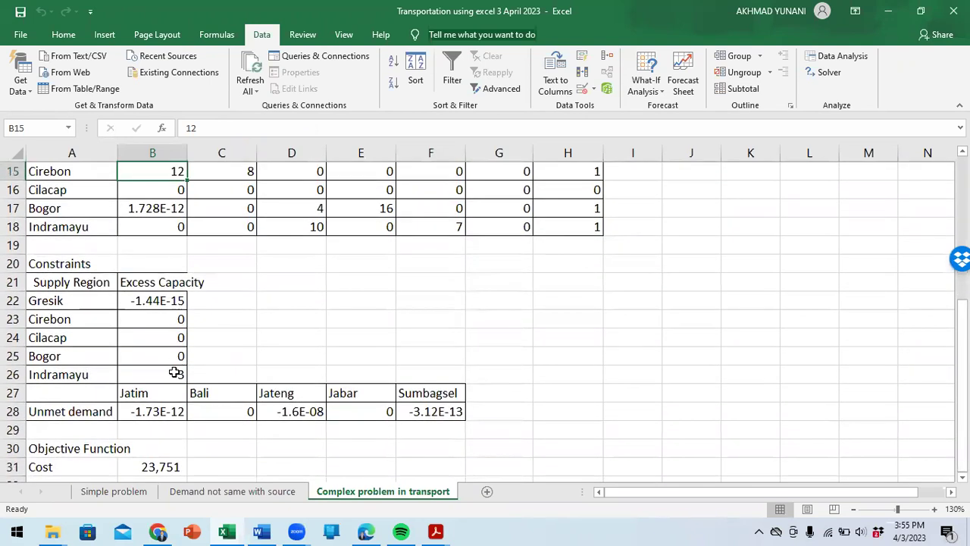
{"action": "left_click", "coordinate": [164, 412]}
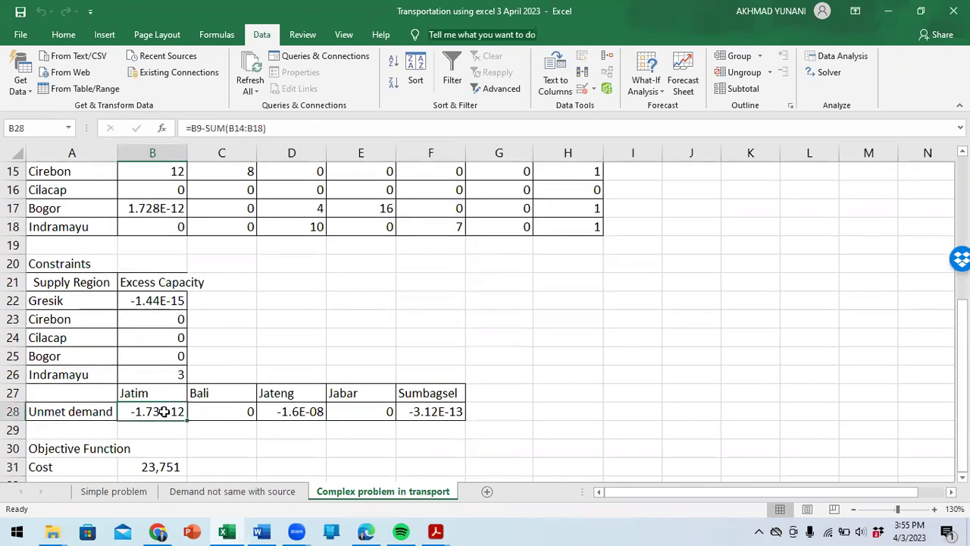
- Compare the Bali and Jateng demands with their shipments from Cirebon, Bogor and Indramayu and the unmet demand in C28 and D28
{"action": "scroll", "coordinate": [163, 412], "scroll_direction": "up", "scroll_amount": 3}
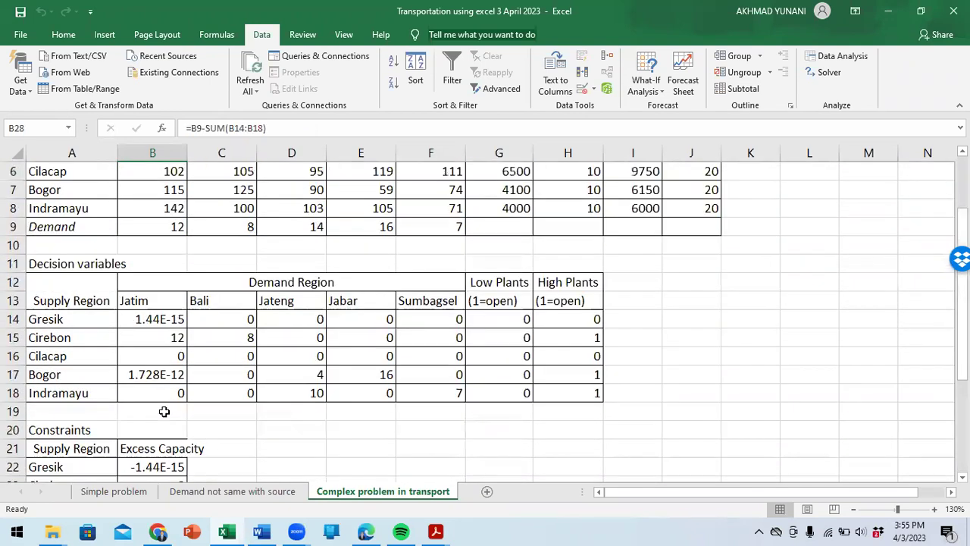
{"action": "left_click", "coordinate": [235, 226]}
{"action": "left_click", "coordinate": [239, 335]}
{"action": "scroll", "coordinate": [243, 364], "scroll_direction": "down", "scroll_amount": 4}
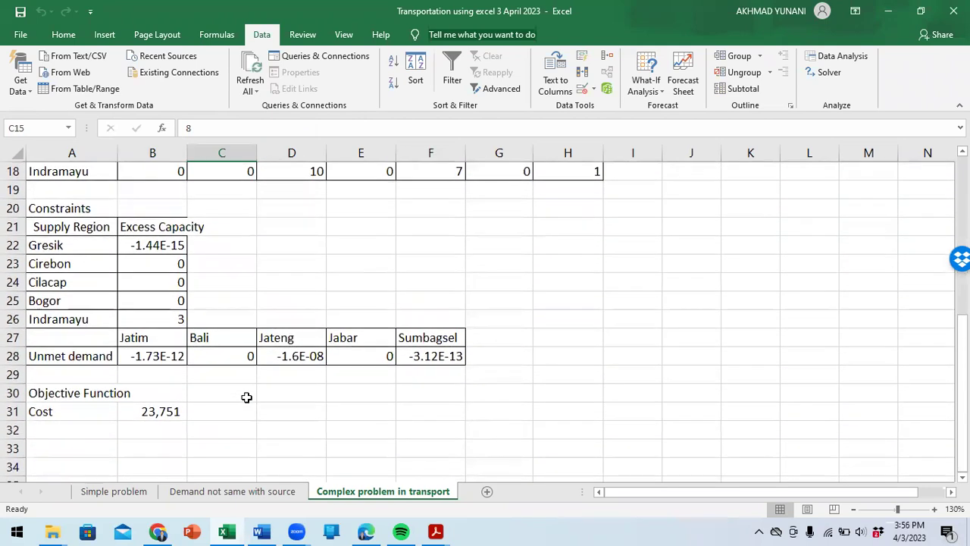
{"action": "left_click", "coordinate": [238, 353]}
{"action": "scroll", "coordinate": [241, 345], "scroll_direction": "up", "scroll_amount": 4}
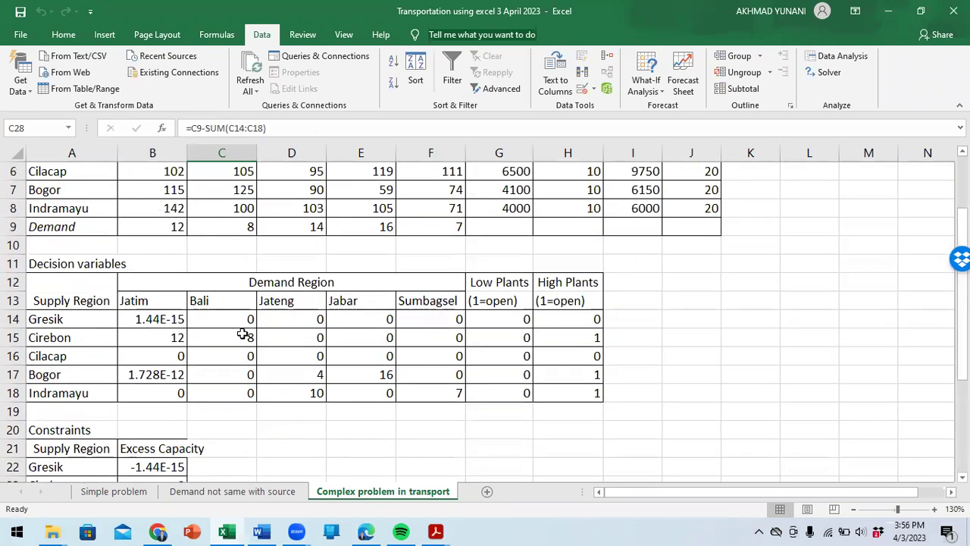
{"action": "left_click", "coordinate": [316, 226]}
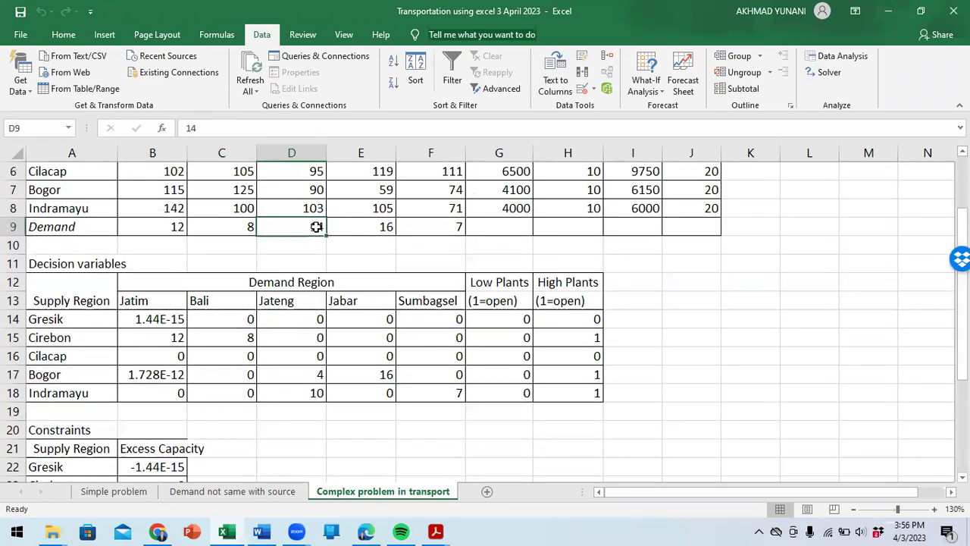
{"action": "left_click", "coordinate": [312, 371]}
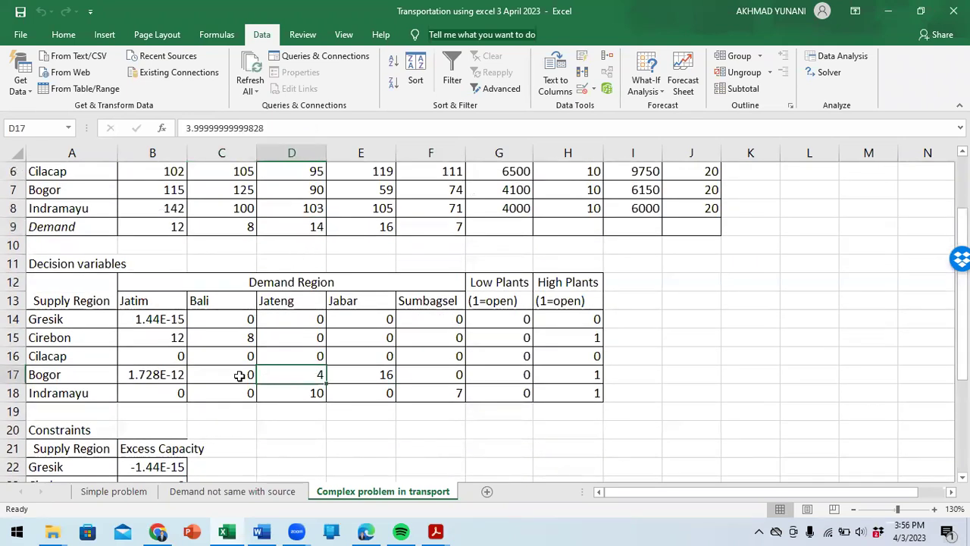
{"action": "left_click", "coordinate": [301, 391]}
{"action": "scroll", "coordinate": [301, 391], "scroll_direction": "down", "scroll_amount": 3}
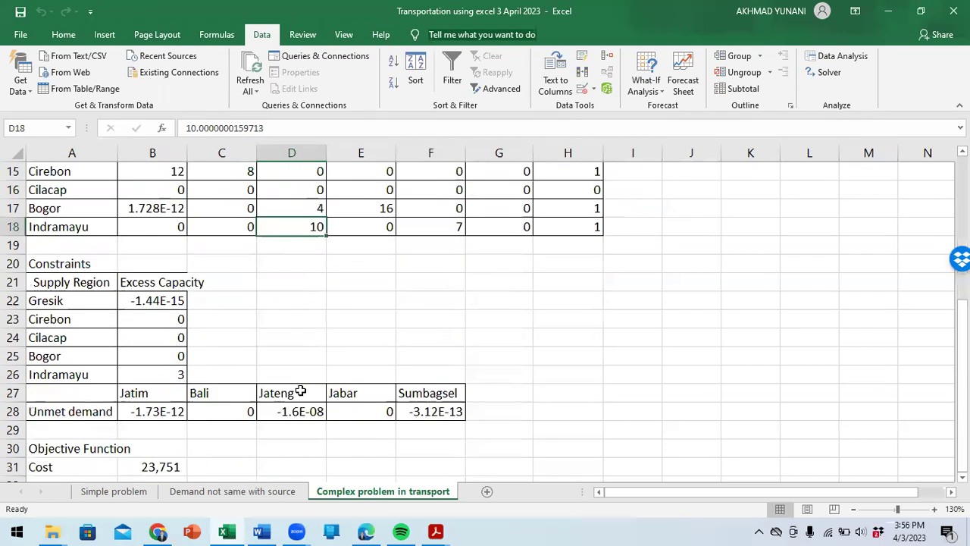
{"action": "left_click", "coordinate": [302, 411]}
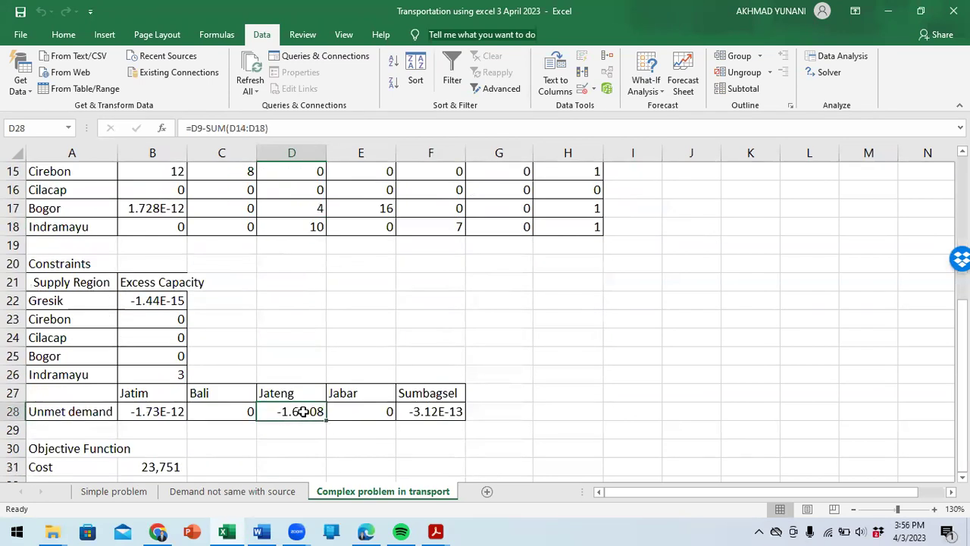
- Compare the Jabar and Sumbagsel demands with their shipments from Bogor and Indramayu and the unmet demand in E28 and F28
{"action": "scroll", "coordinate": [302, 411], "scroll_direction": "up", "scroll_amount": 3}
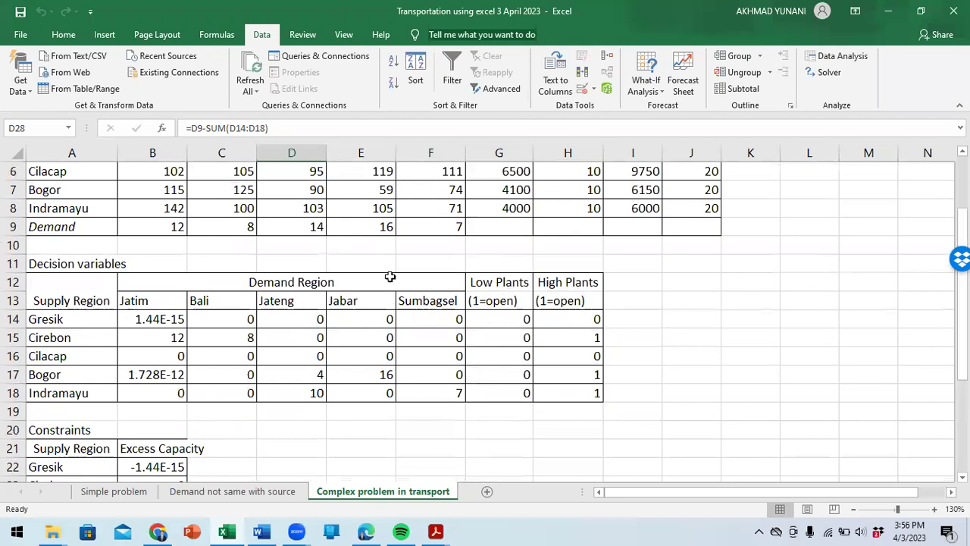
{"action": "left_click", "coordinate": [378, 227]}
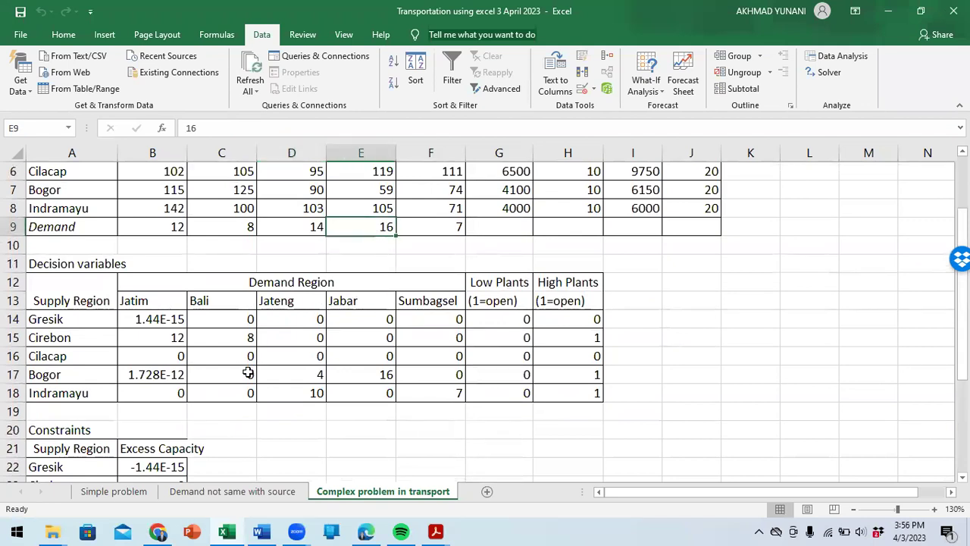
{"action": "left_click", "coordinate": [386, 372]}
{"action": "scroll", "coordinate": [385, 373], "scroll_direction": "down", "scroll_amount": 3}
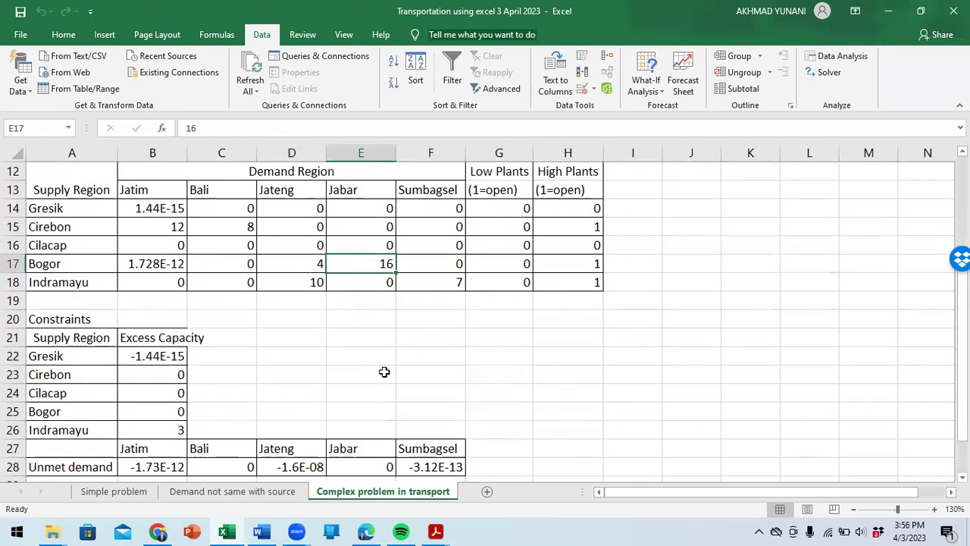
{"action": "left_click", "coordinate": [376, 409]}
{"action": "scroll", "coordinate": [376, 407], "scroll_direction": "up", "scroll_amount": 2}
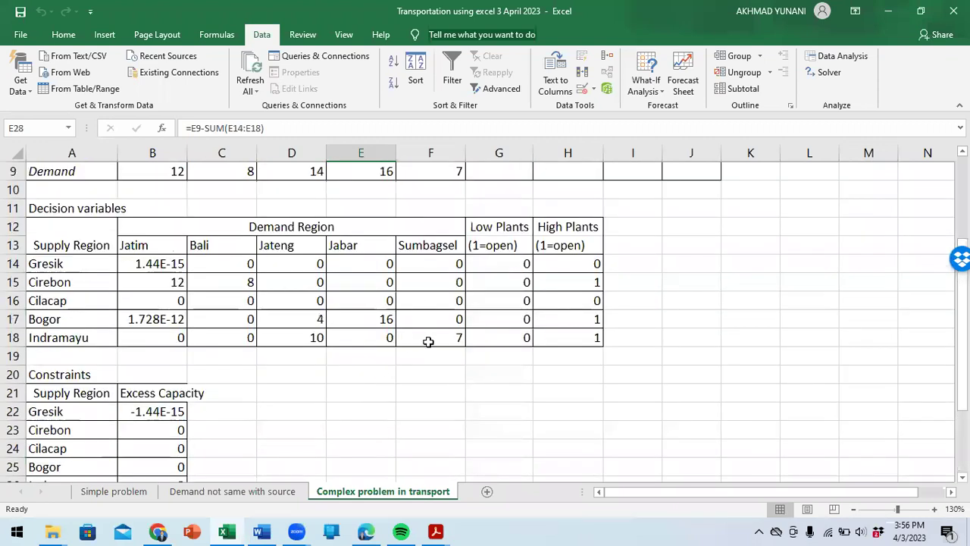
{"action": "scroll", "coordinate": [404, 256], "scroll_direction": "up", "scroll_amount": 1}
{"action": "left_click", "coordinate": [422, 224]}
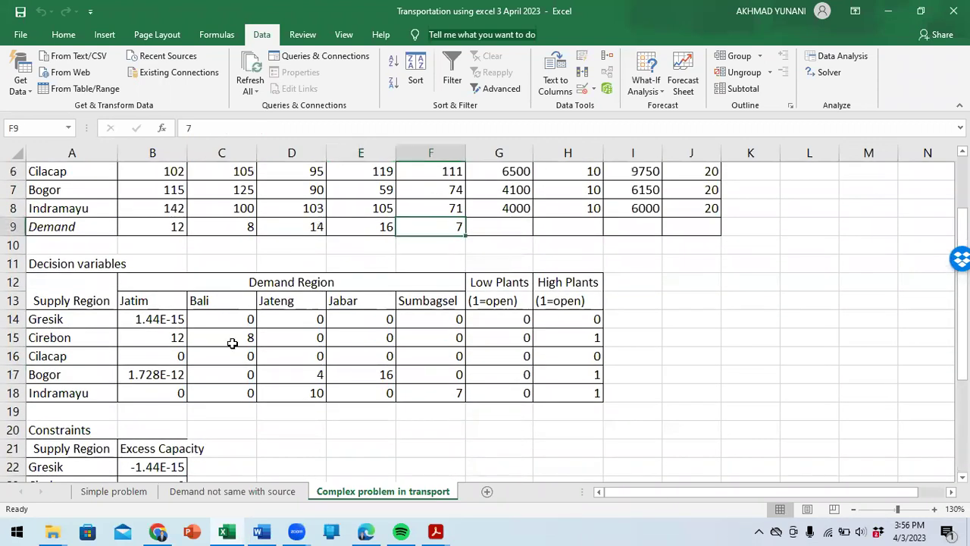
{"action": "left_click", "coordinate": [427, 391]}
{"action": "scroll", "coordinate": [427, 389], "scroll_direction": "down", "scroll_amount": 2}
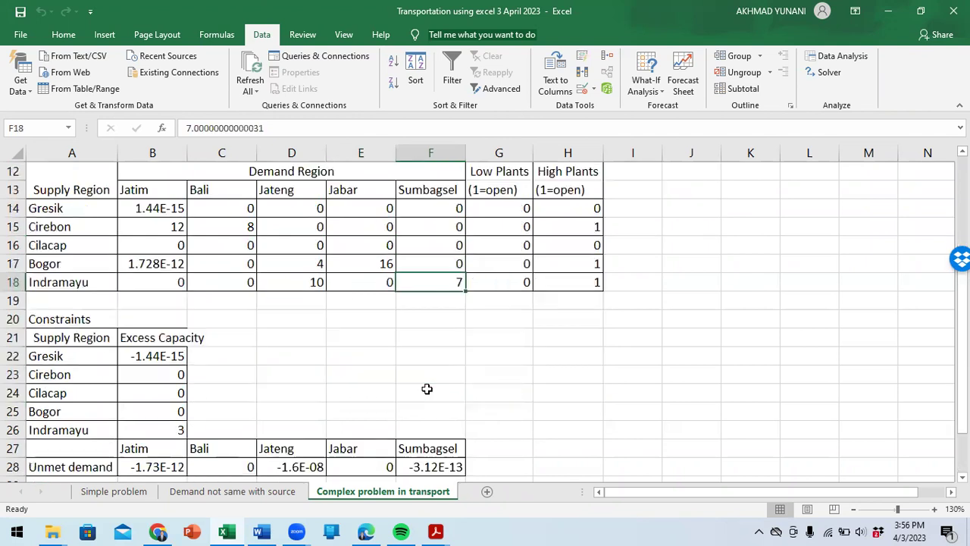
{"action": "scroll", "coordinate": [426, 389], "scroll_direction": "down", "scroll_amount": 1}
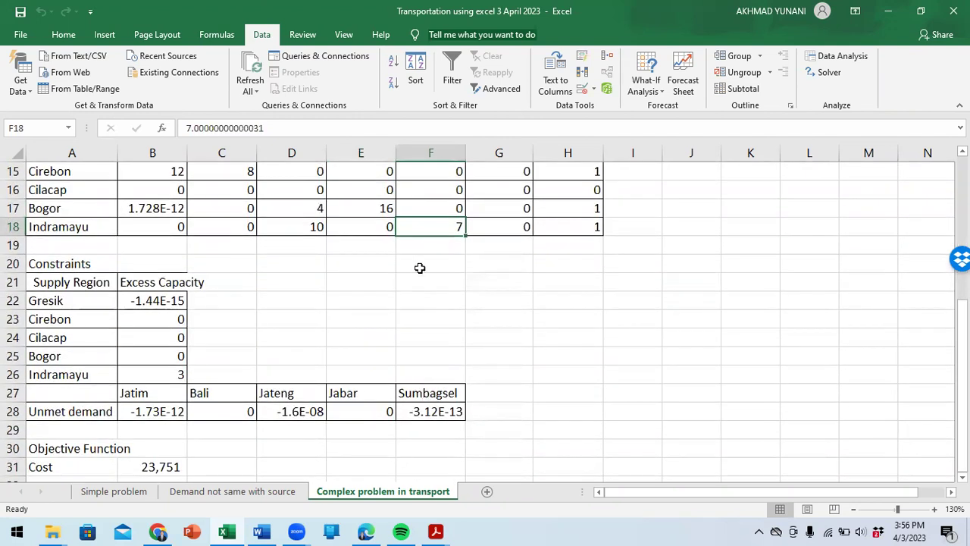
{"action": "left_click", "coordinate": [415, 410]}
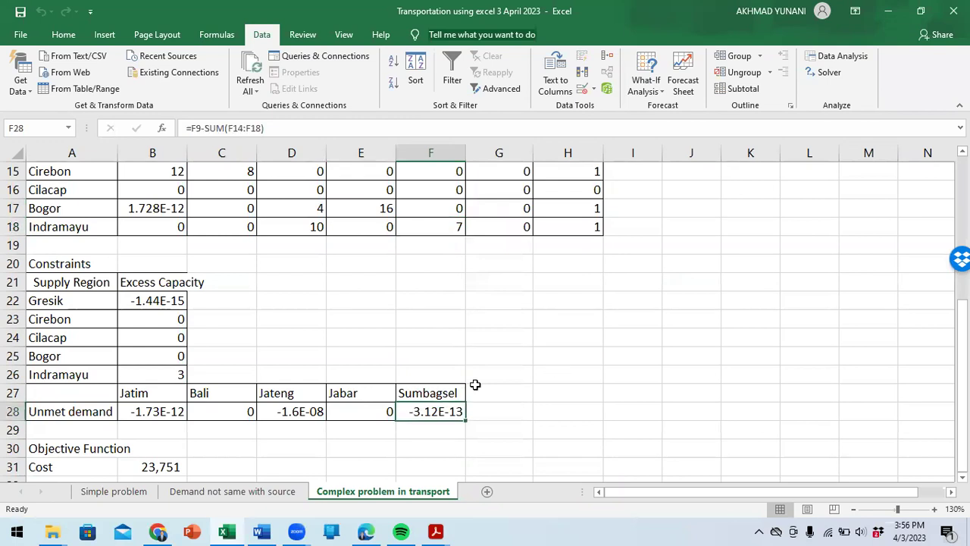
- Examine the total cost formula of the objective function in B31, and stop sharing the worksheet in the meeting
{"action": "left_click", "coordinate": [159, 467]}
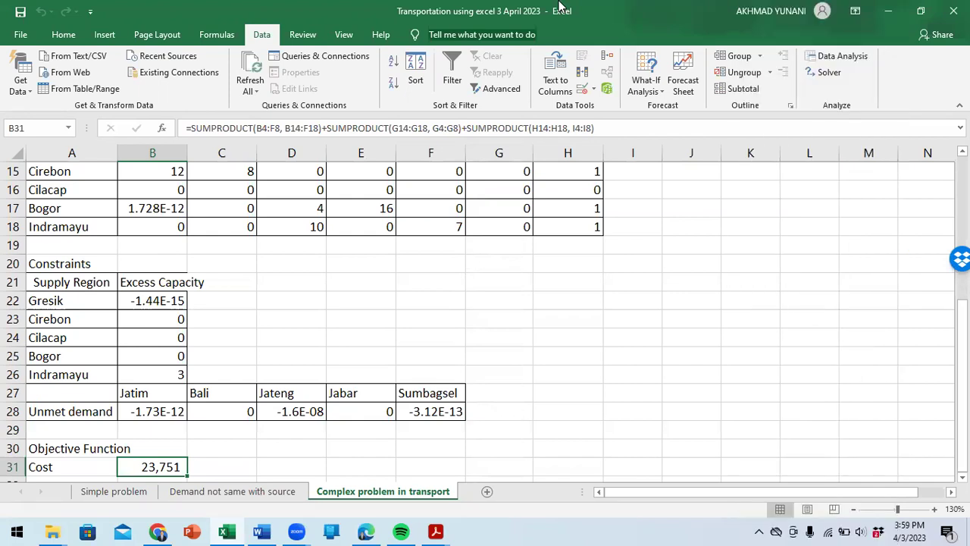
{"action": "left_click", "coordinate": [559, 6]}
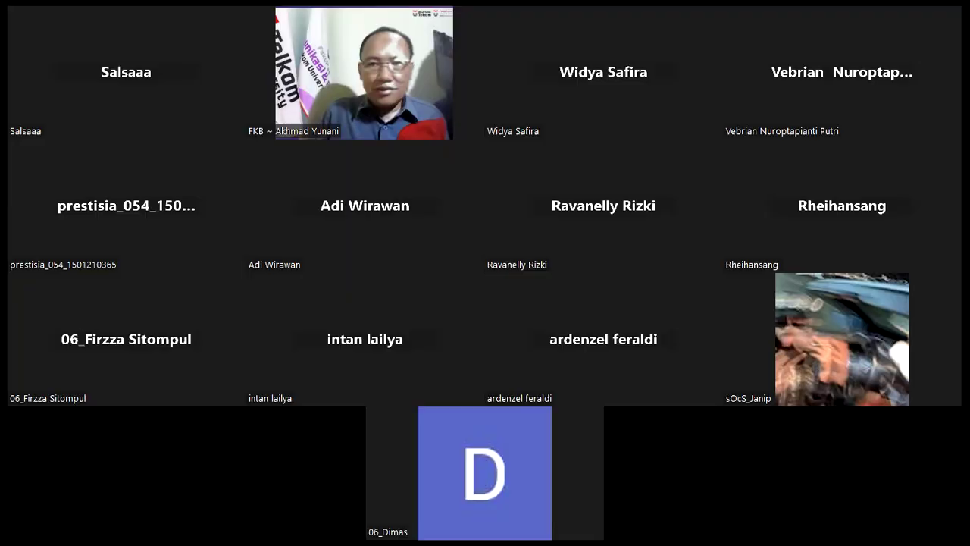